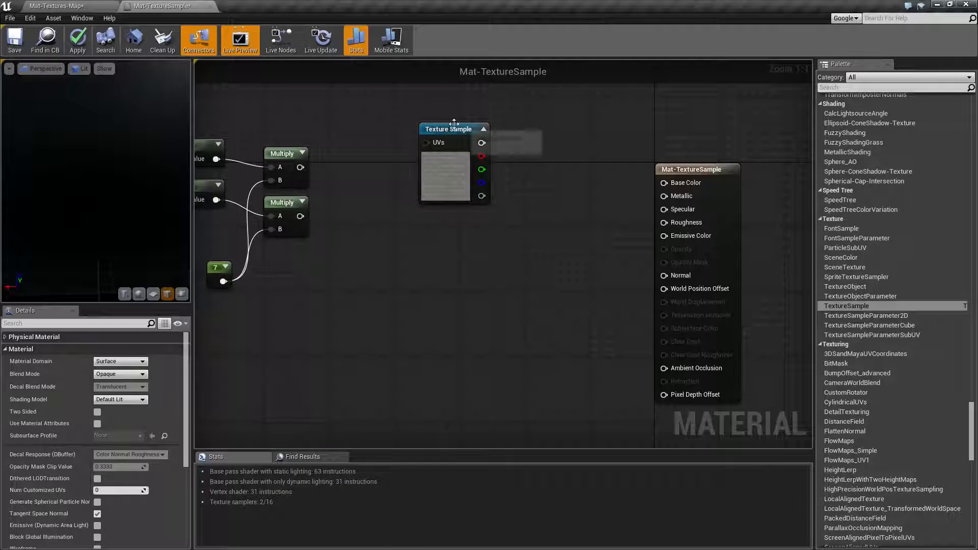
Add a trial Texture Sample node below the existing one and delete it again.
click(450, 124)
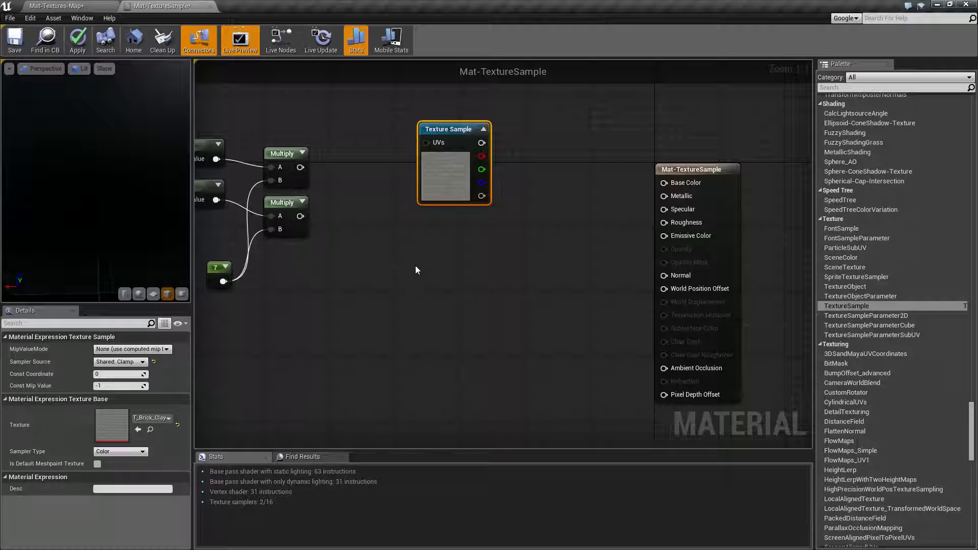
click(458, 278)
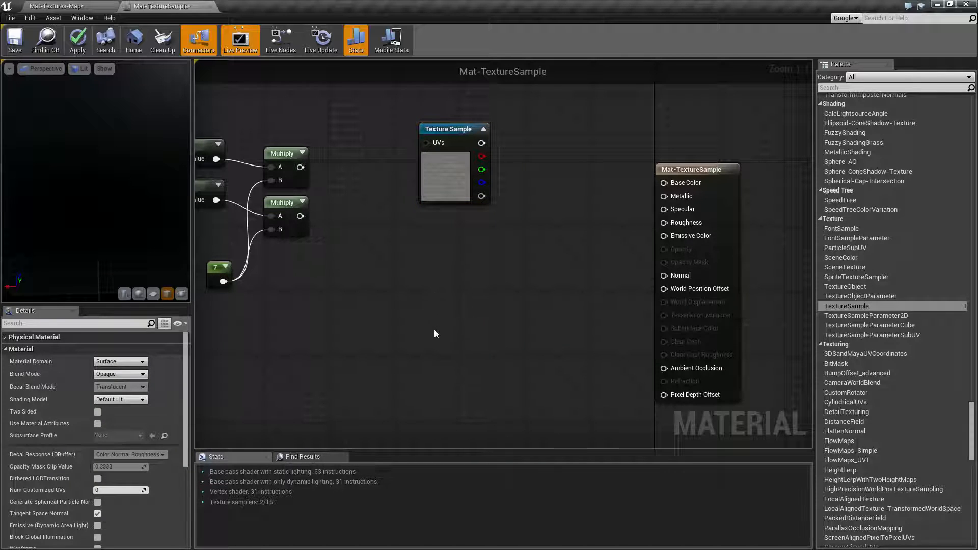
key(t)
click(445, 299)
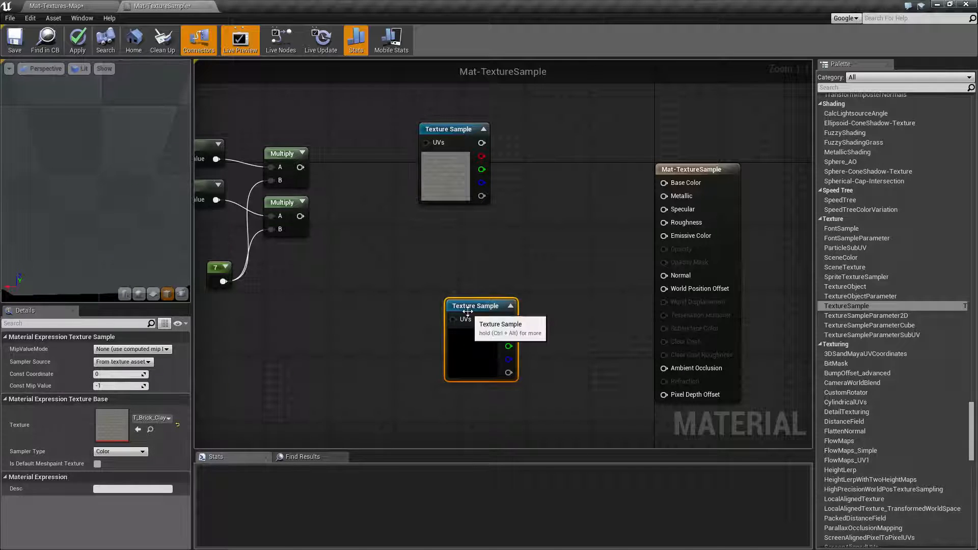
key(Delete)
right_click(457, 284)
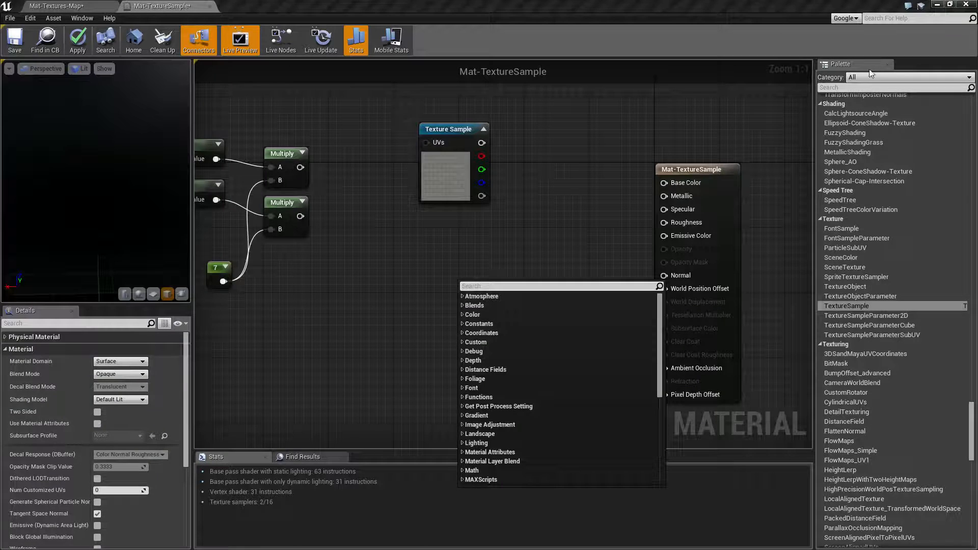
click(393, 256)
right_drag(426, 259, 375, 350)
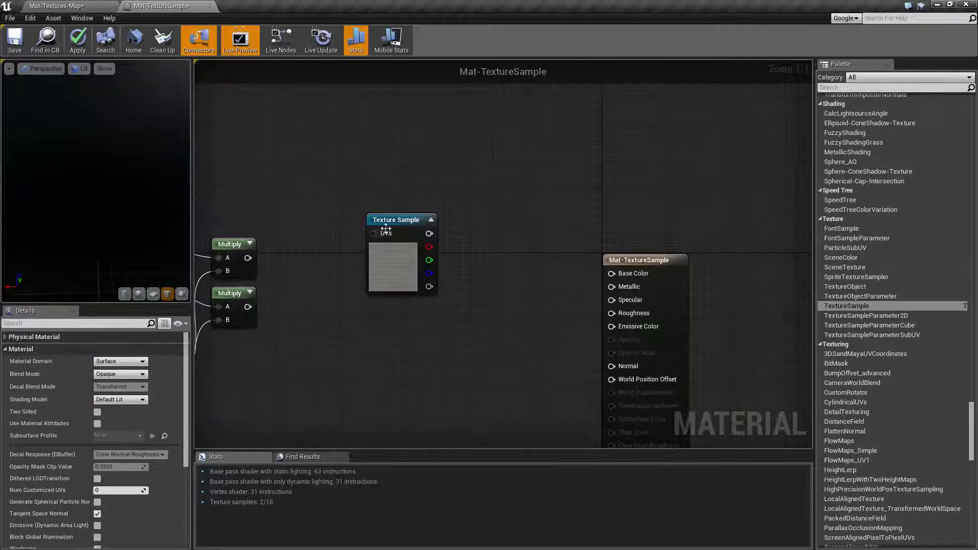
Clear the texture assigned to the existing Texture Sample node.
click(391, 221)
right_drag(397, 411, 442, 368)
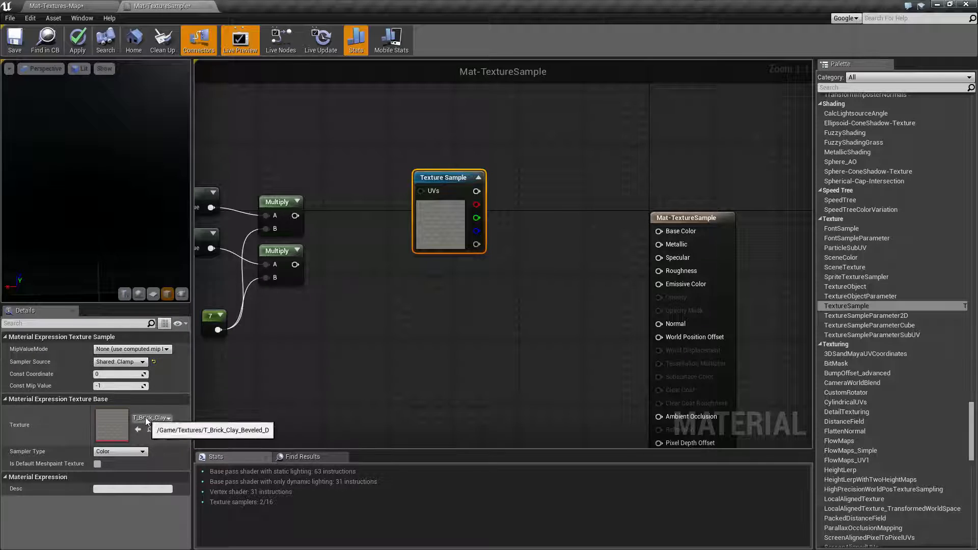
click(163, 419)
click(164, 431)
click(178, 426)
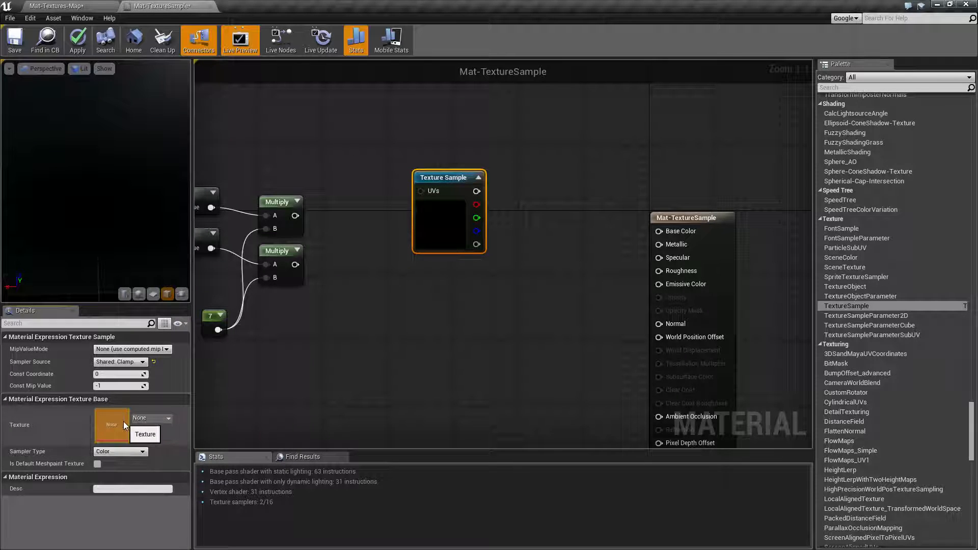
Assign the T_Brick_Clay_Beveled_D texture to the Texture Sample node and apply the material changes.
click(158, 418)
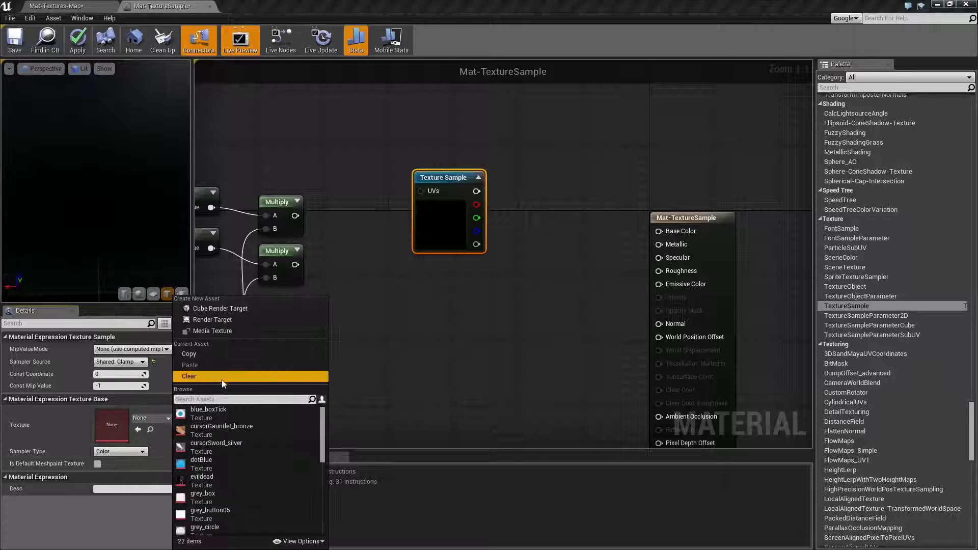
scroll(255, 460, down, 2)
scroll(253, 455, down, 4)
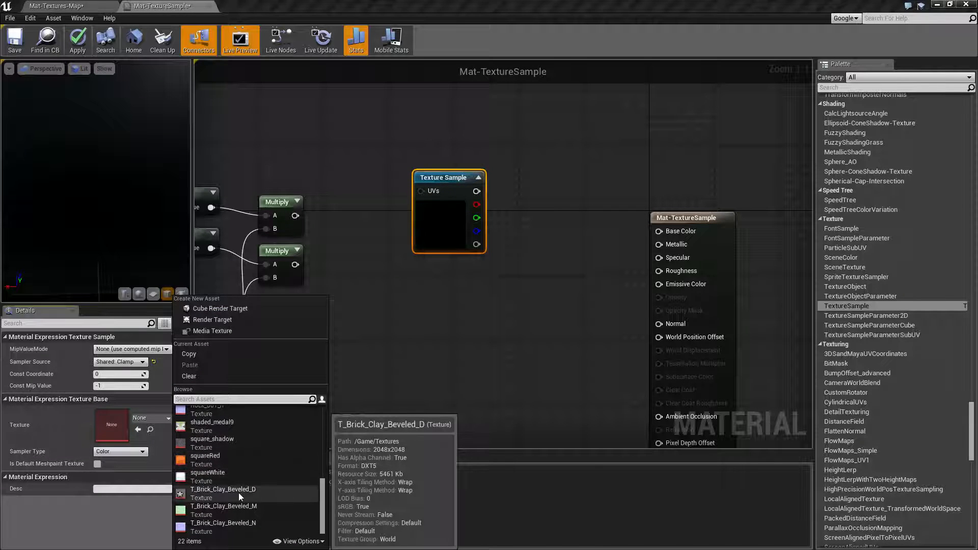
click(233, 491)
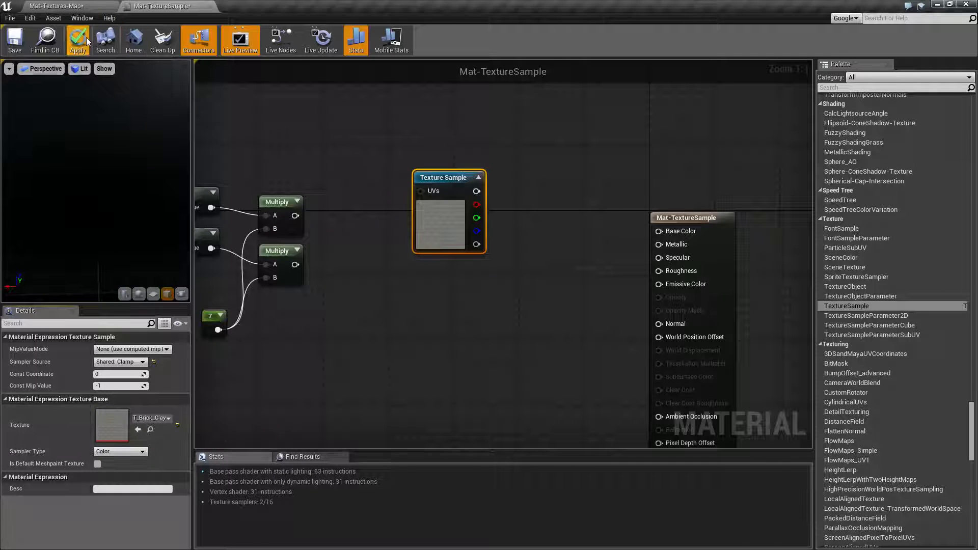
click(79, 40)
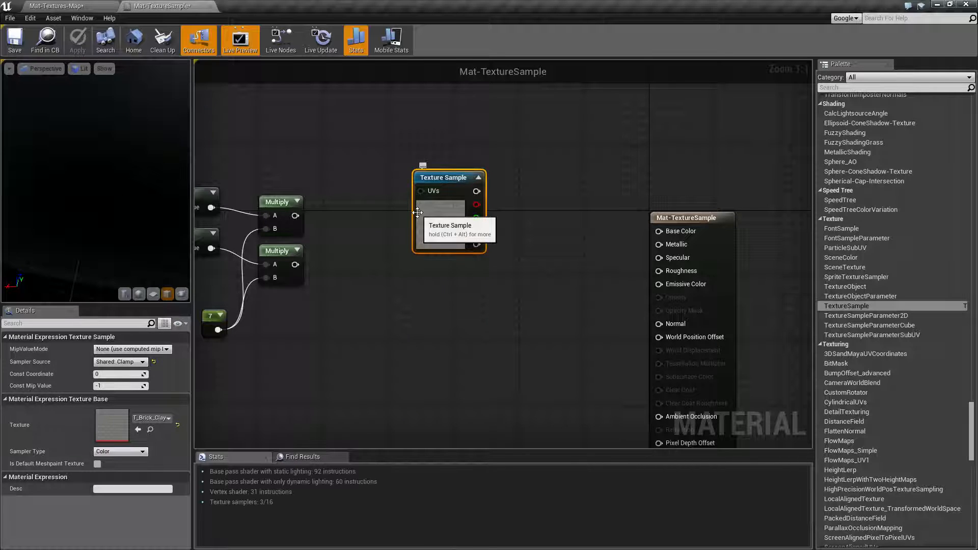
Check the Texture Sample's sampler type and view its brick texture's settings in the texture editor, closing that editor when done.
right_drag(417, 212, 406, 183)
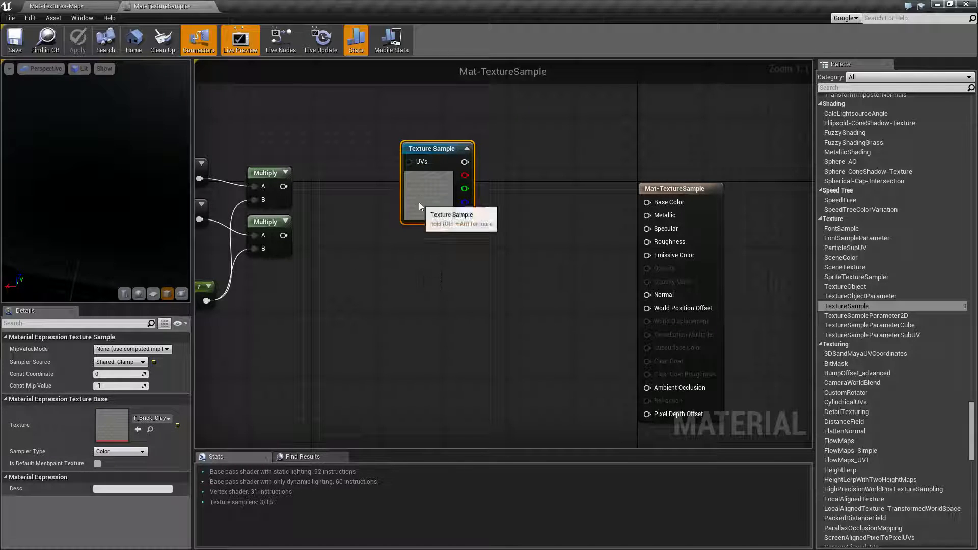
click(118, 453)
click(113, 457)
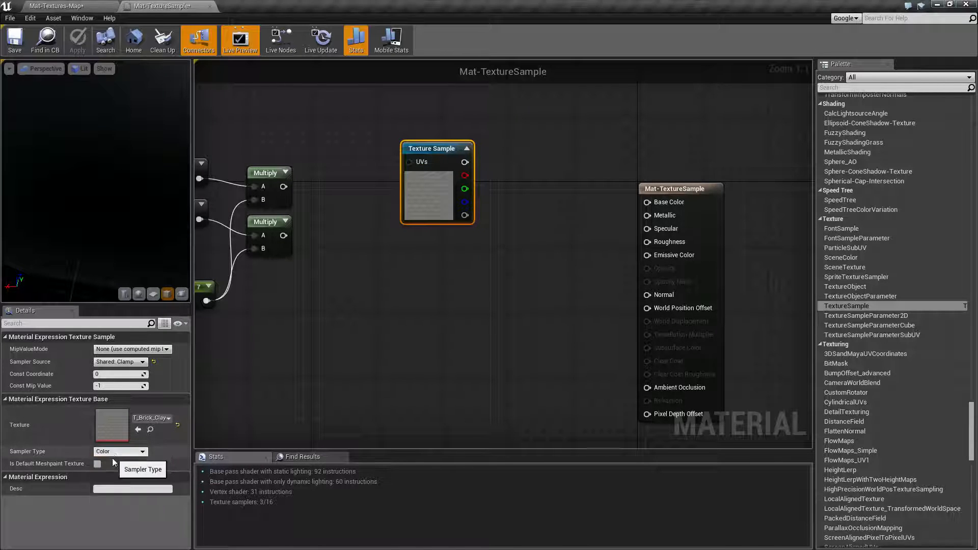
double_click(115, 428)
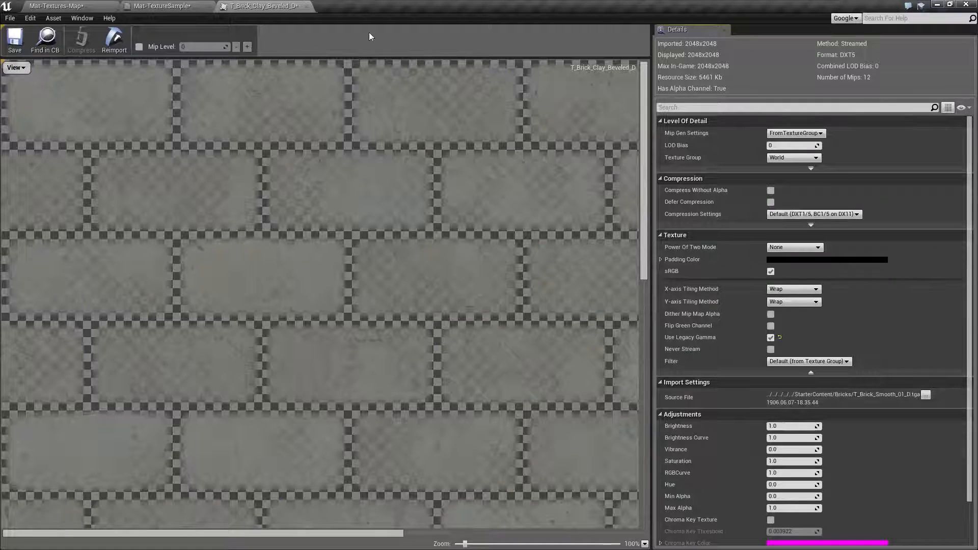
click(306, 6)
Add a second Texture Sample node below the first, assign it T_Brick_Clay_Beveled_N, and apply the material changes.
click(365, 360)
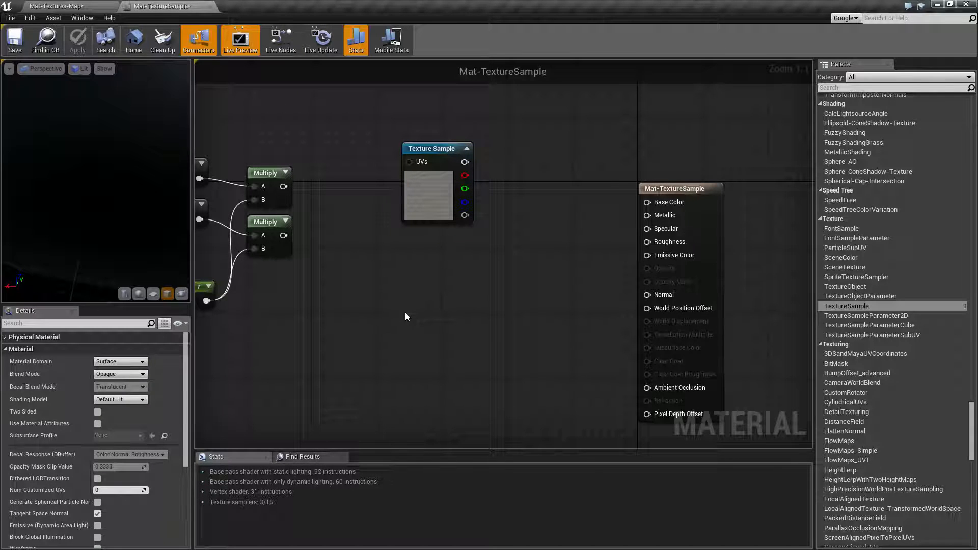
click(417, 309)
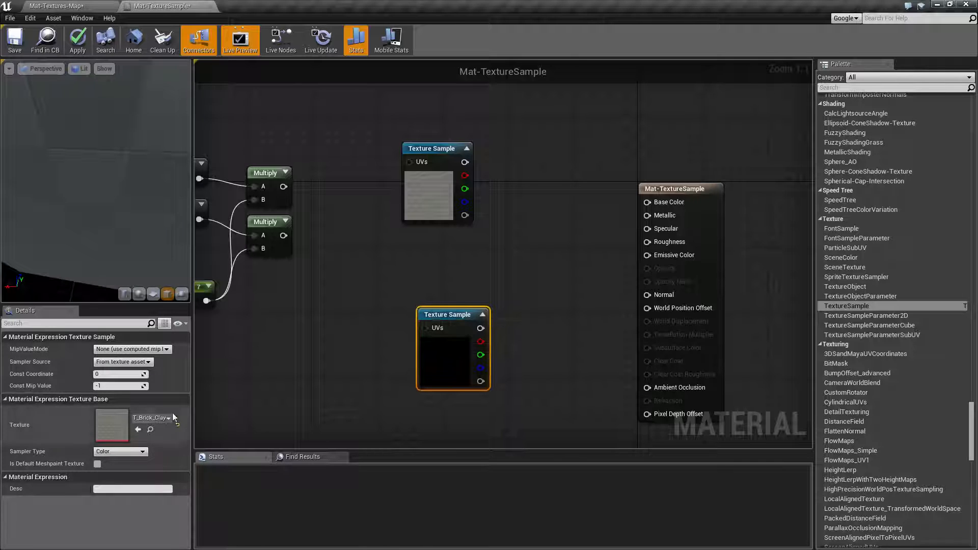
click(172, 415)
click(228, 522)
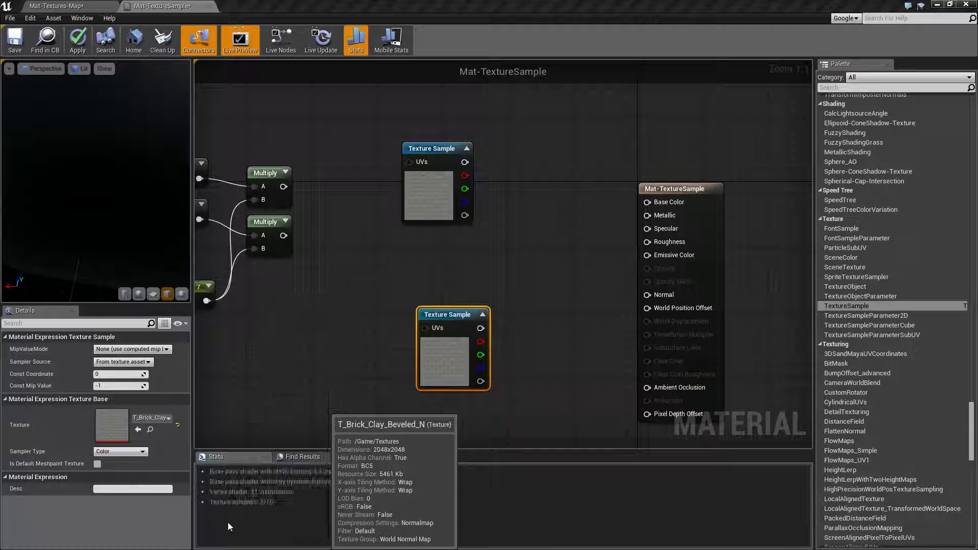
click(115, 453)
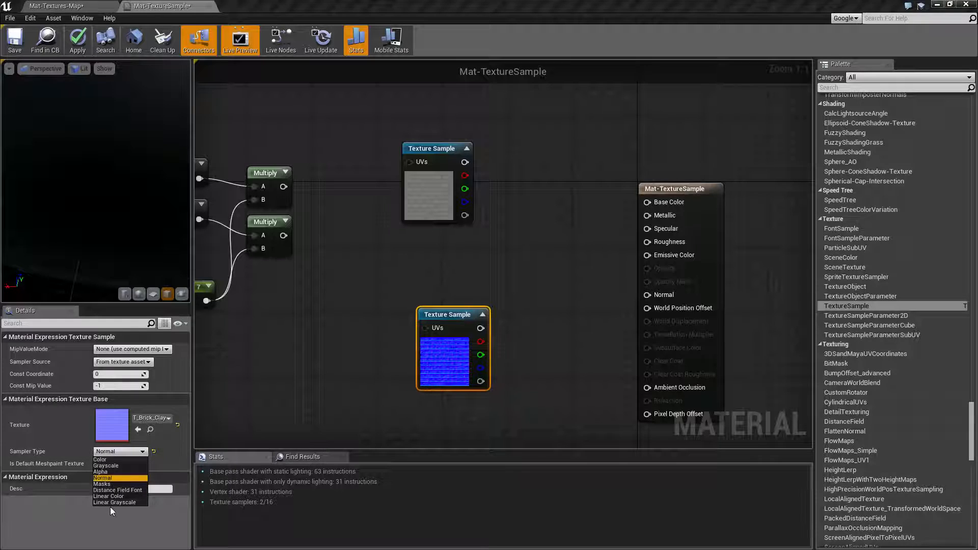
click(77, 40)
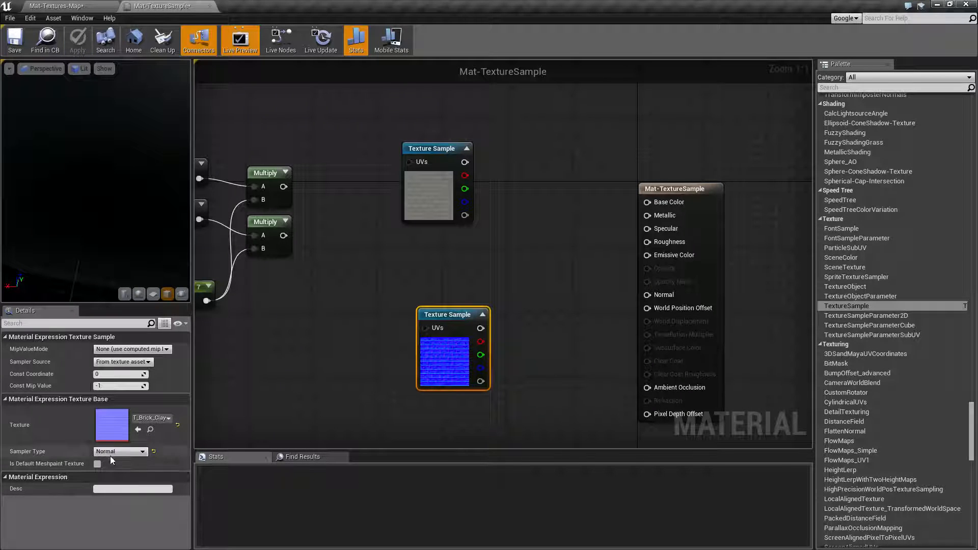
Move the normal-map Texture Sample node directly beneath the first one and review its texture and sampler type options.
drag(455, 317, 438, 258)
click(152, 418)
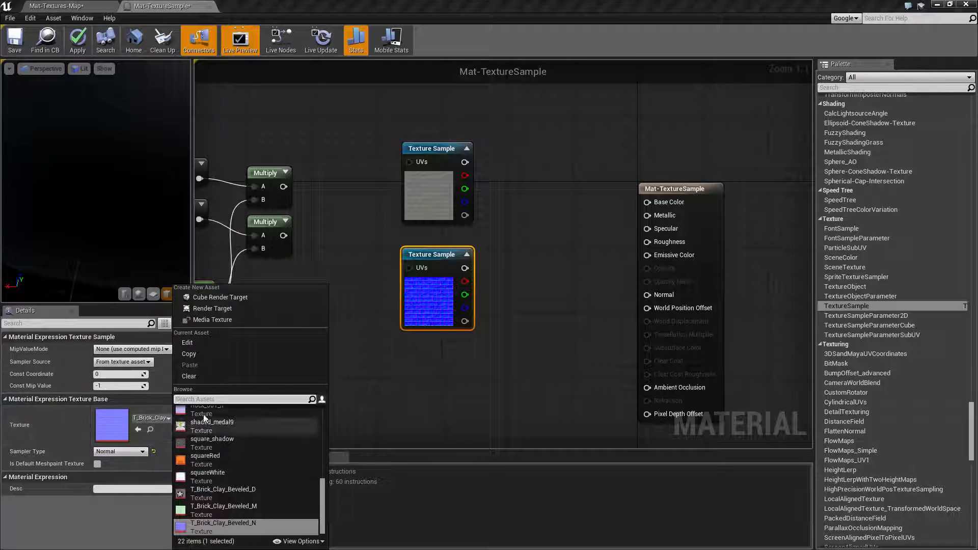
click(430, 380)
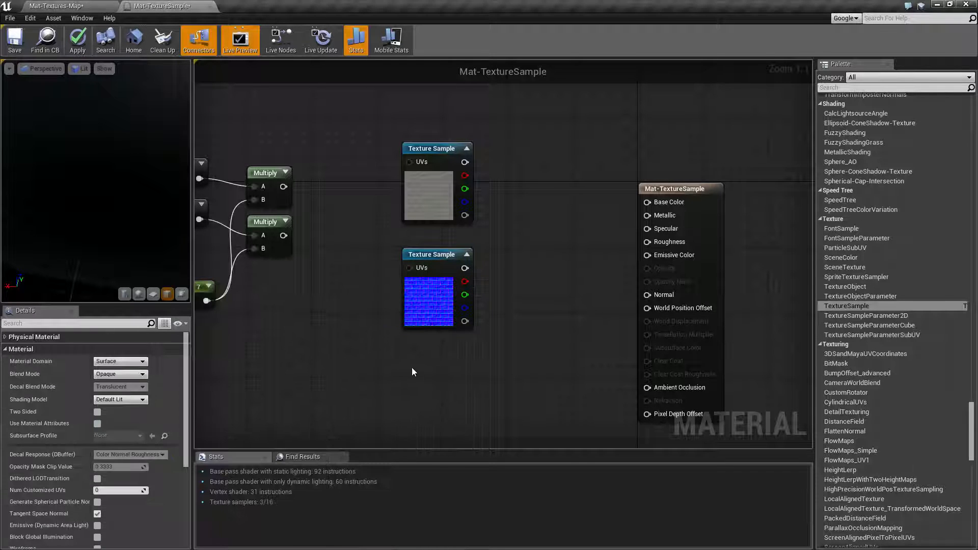
click(427, 258)
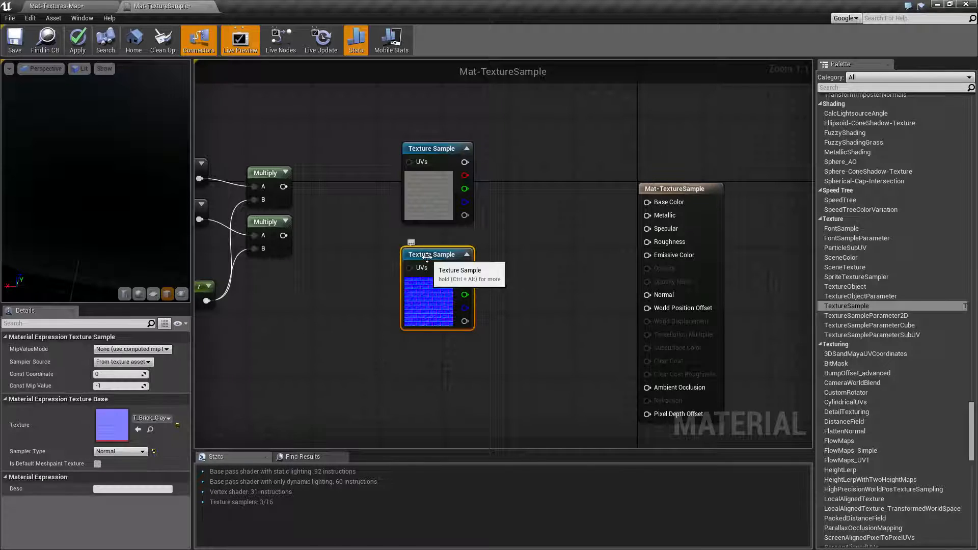
click(130, 451)
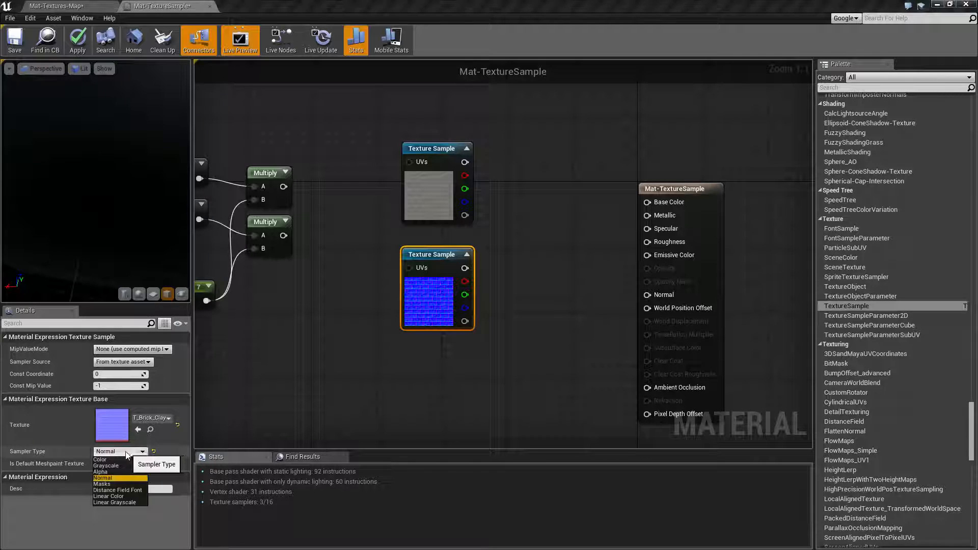
click(331, 417)
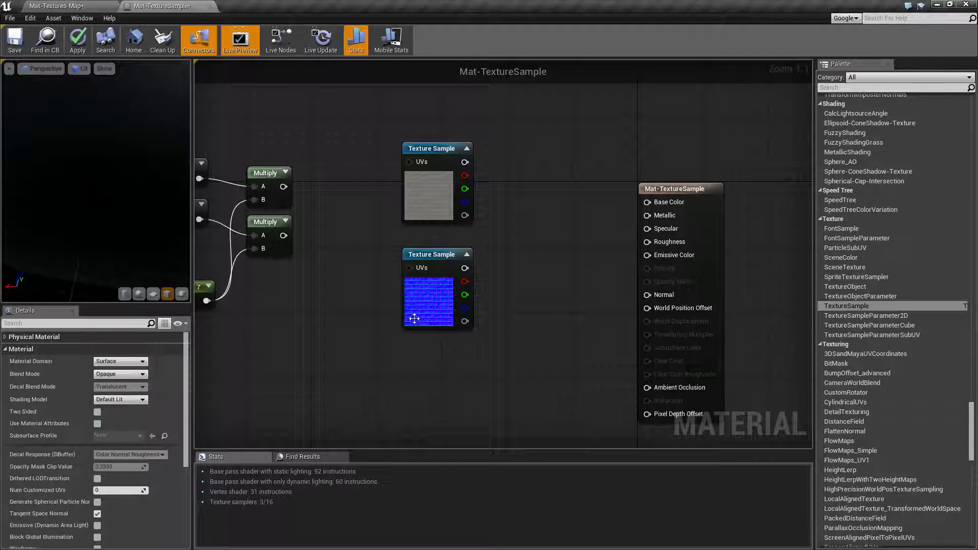
Change the lower Texture Sample node's texture to T_Brick_Clay_Beveled_M and apply the material changes.
click(428, 290)
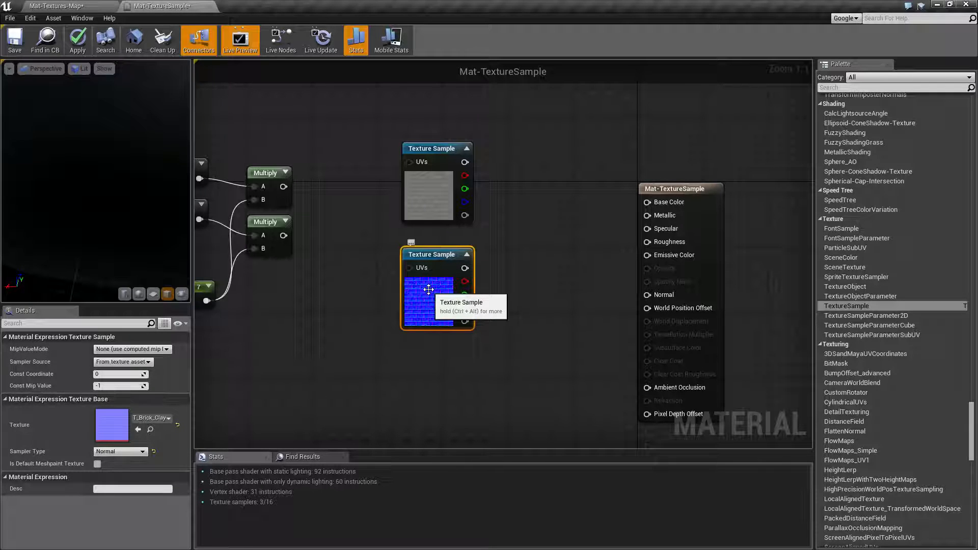
click(152, 418)
click(225, 509)
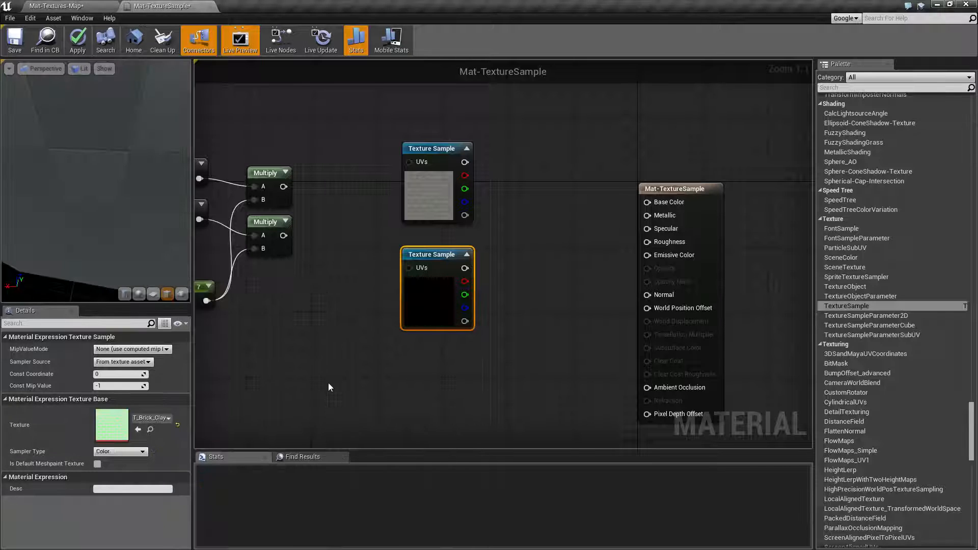
click(121, 452)
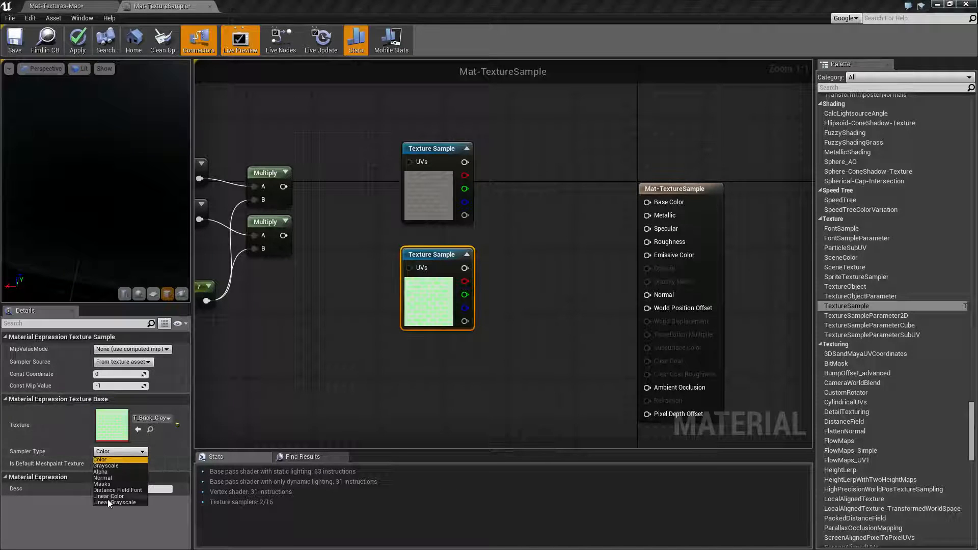
click(335, 368)
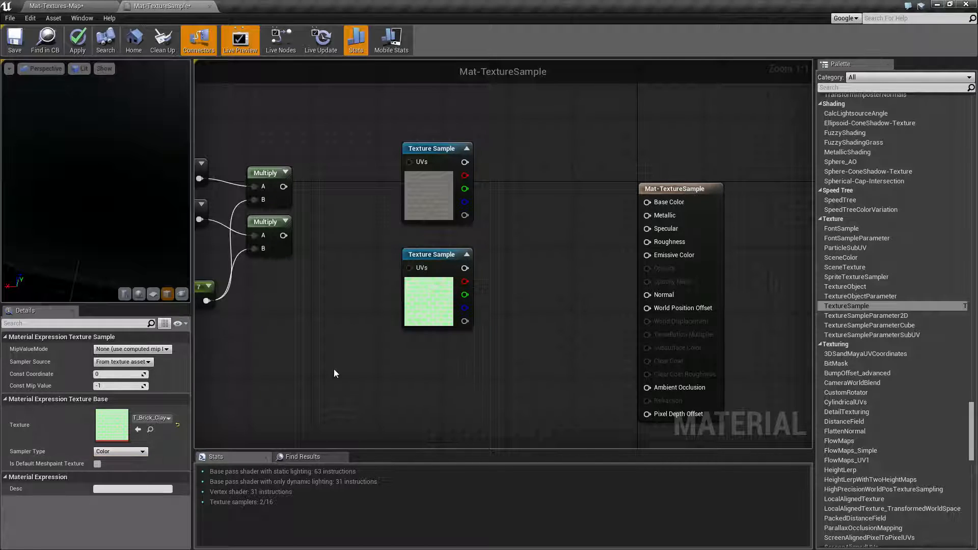
click(88, 44)
Set the lower Texture Sample's sampler type to Normal, apply the changes, and move the node slightly down and to the left.
click(431, 255)
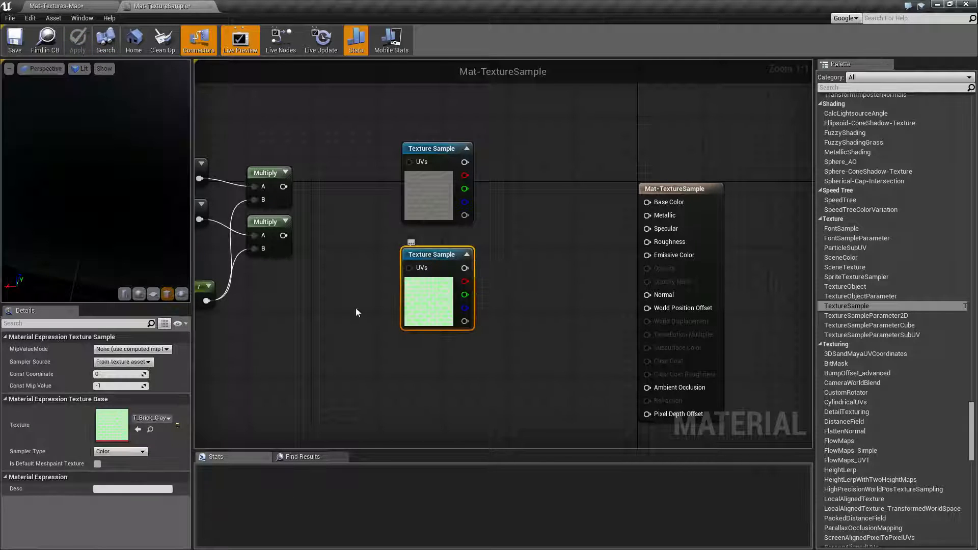
click(123, 452)
click(107, 483)
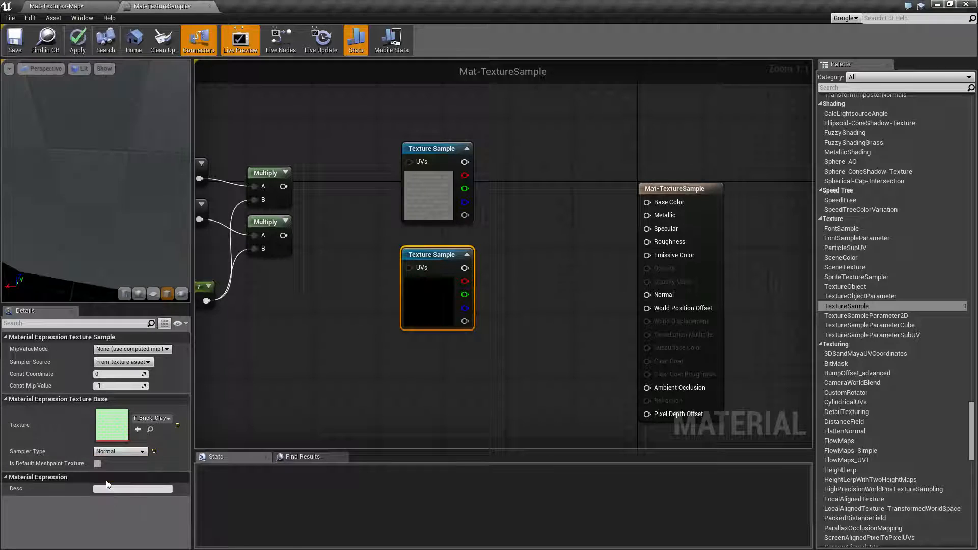
click(86, 37)
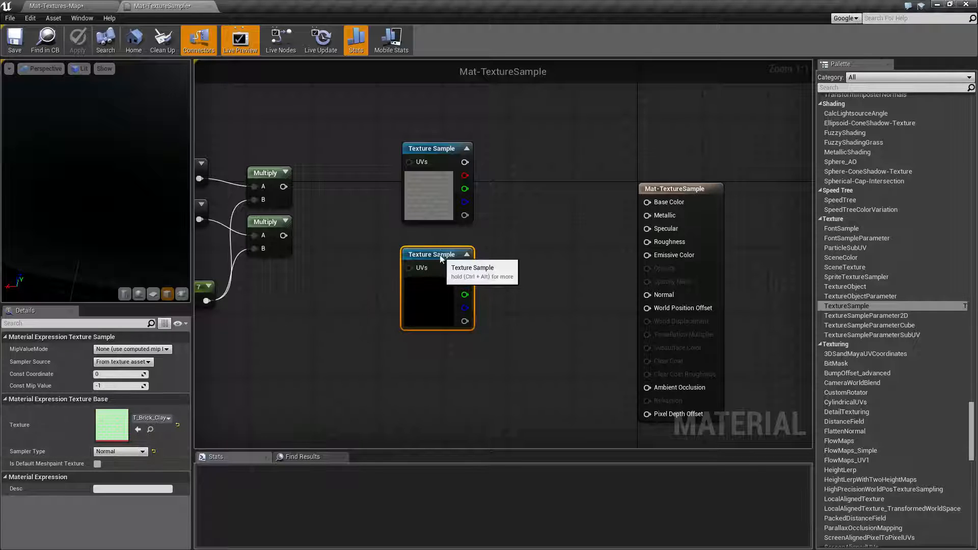
drag(441, 258, 417, 283)
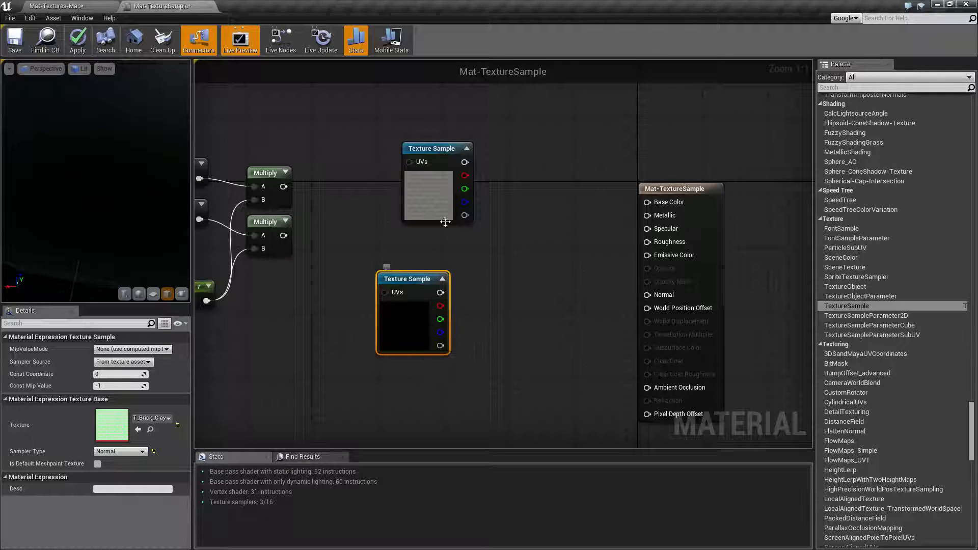
Set the upper brick Texture Sample's sampler type to Normal and apply the material changes.
click(436, 149)
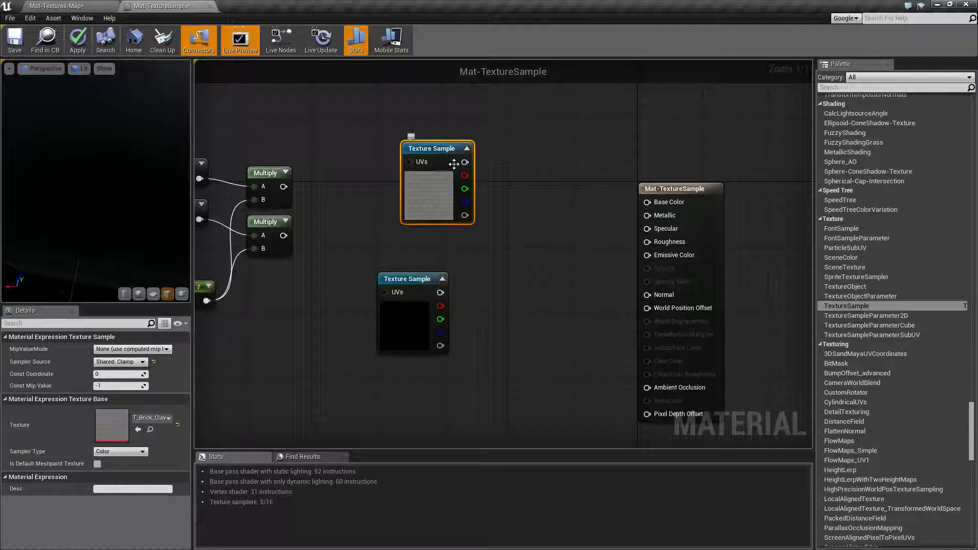
click(118, 452)
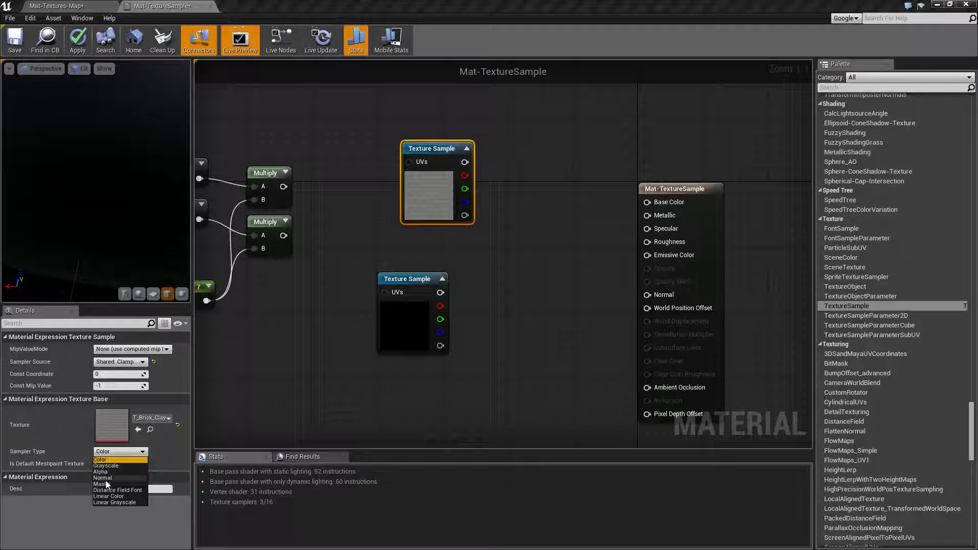
click(102, 478)
click(79, 51)
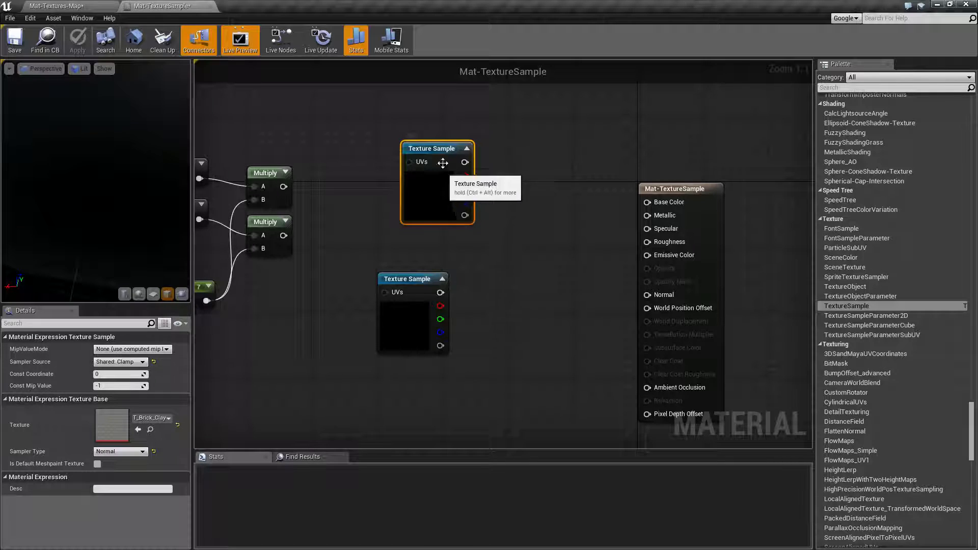
Connect the upper Texture Sample's color output to Base Color, set its sampler type to Color, and apply the material changes.
drag(443, 163, 655, 203)
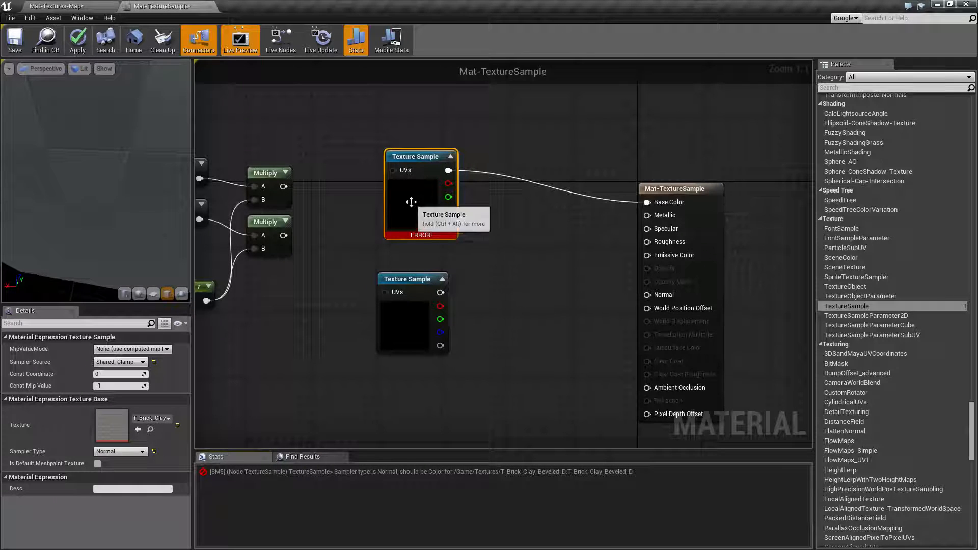
click(108, 452)
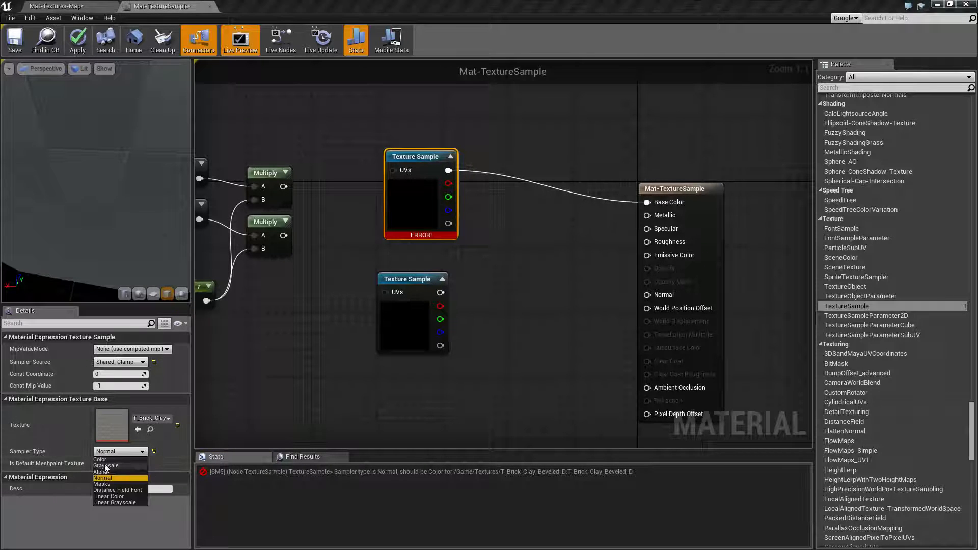
click(106, 460)
click(77, 40)
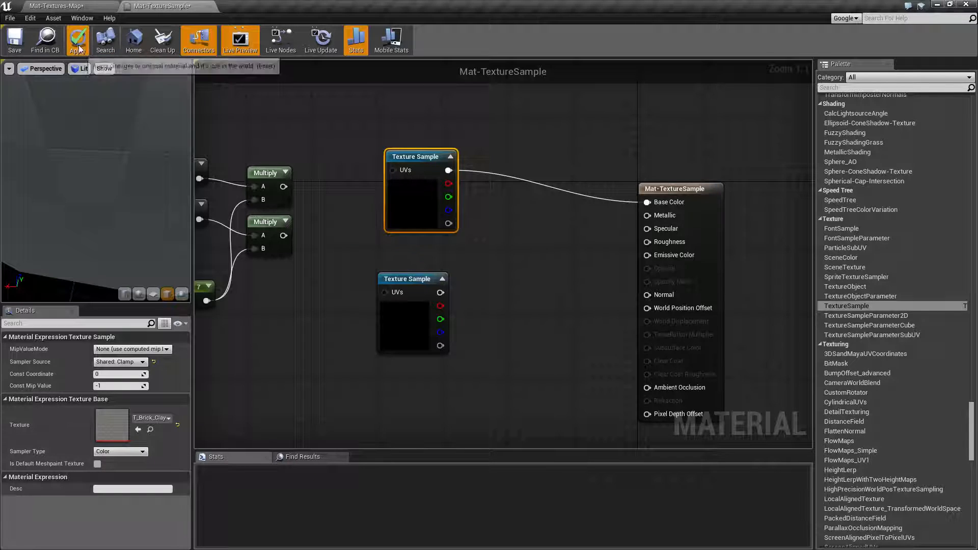
Assign T_Brick_Clay_Beveled_N to the lower Texture Sample, connect it to the material's Normal input, and apply, shifting the material node slightly up-left.
click(408, 308)
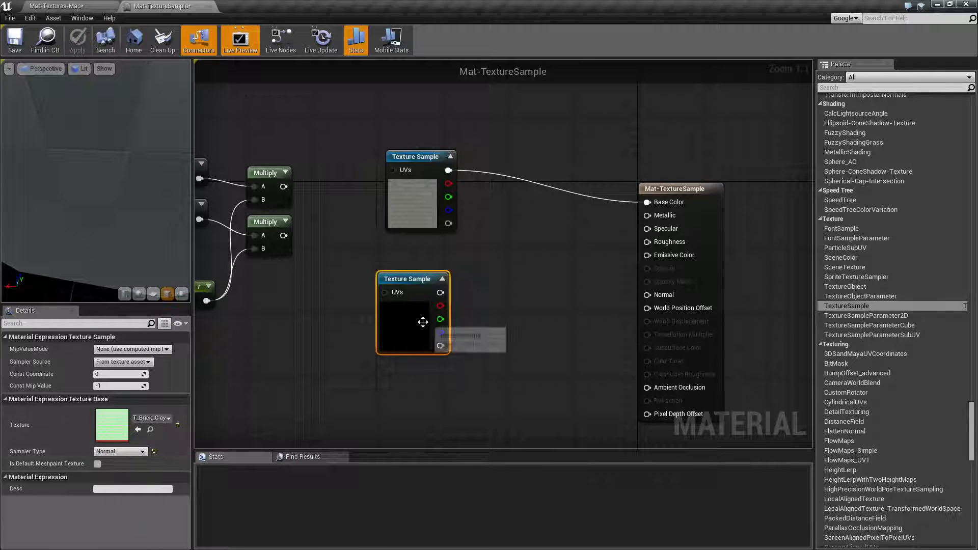
click(168, 418)
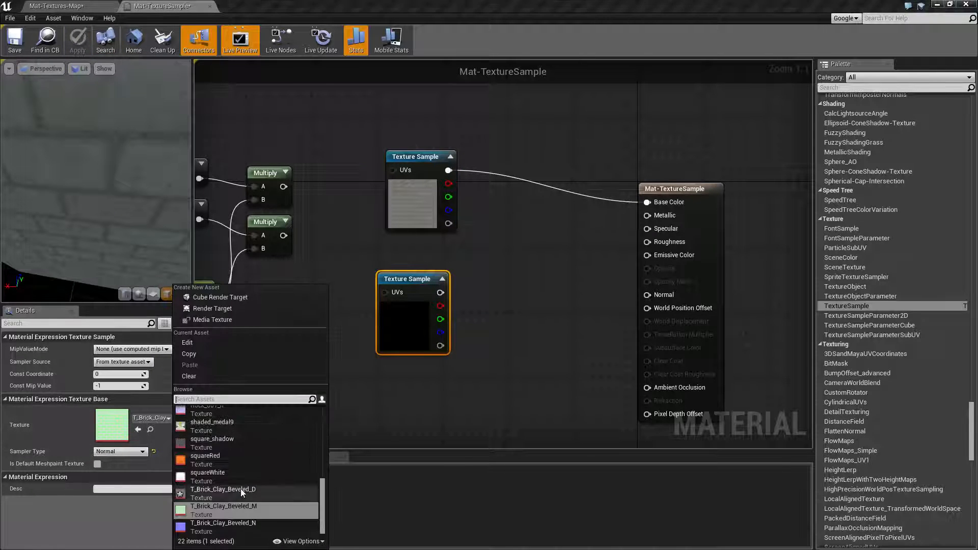
click(237, 528)
drag(440, 292, 654, 296)
click(79, 42)
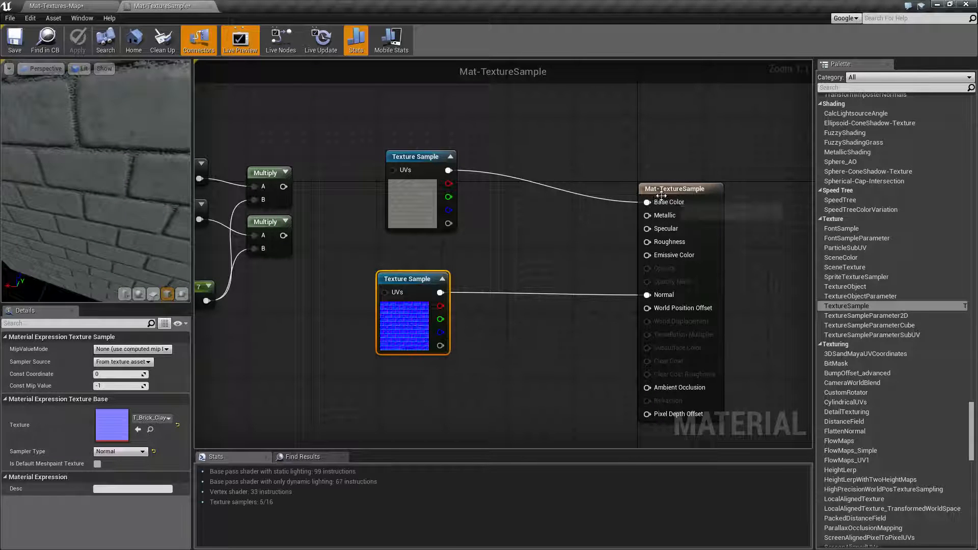
drag(670, 202, 661, 185)
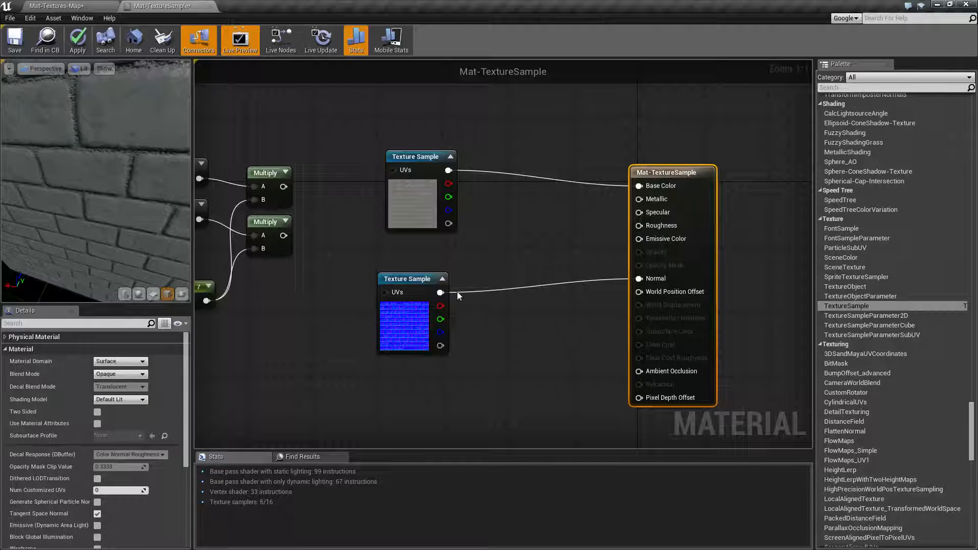
Select the lower Texture Sample, view the mesh paint mode in the Mat-Textures-Map level, and return to the Mat-TextureSample material.
click(378, 333)
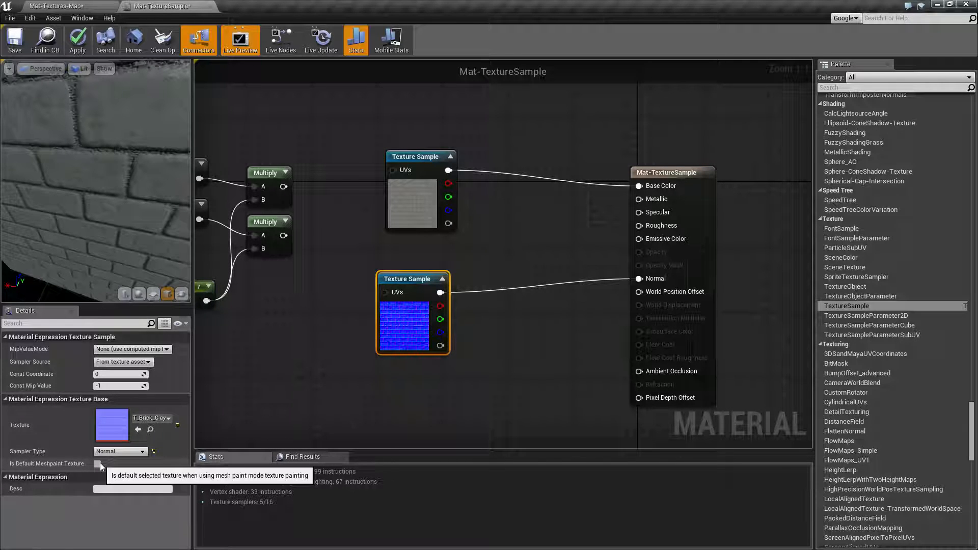
click(56, 6)
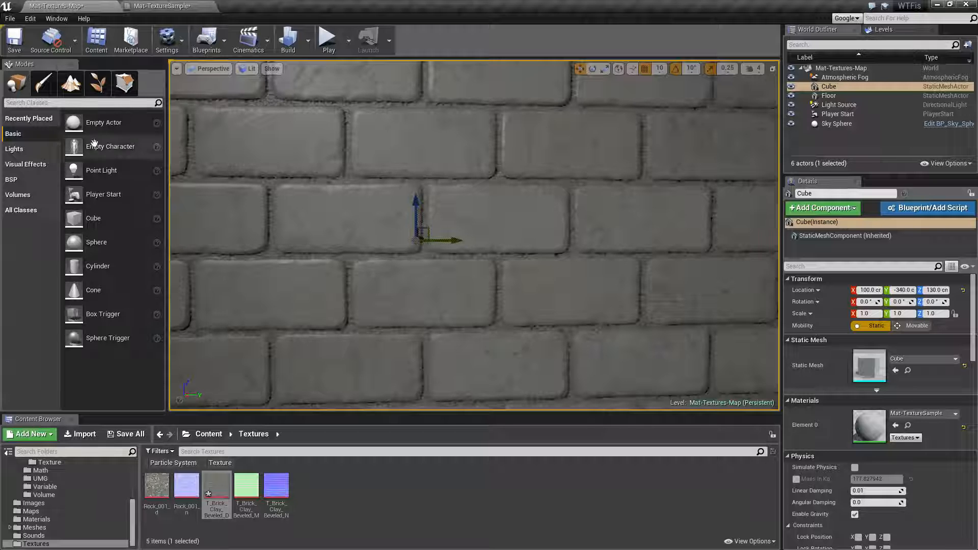
click(44, 83)
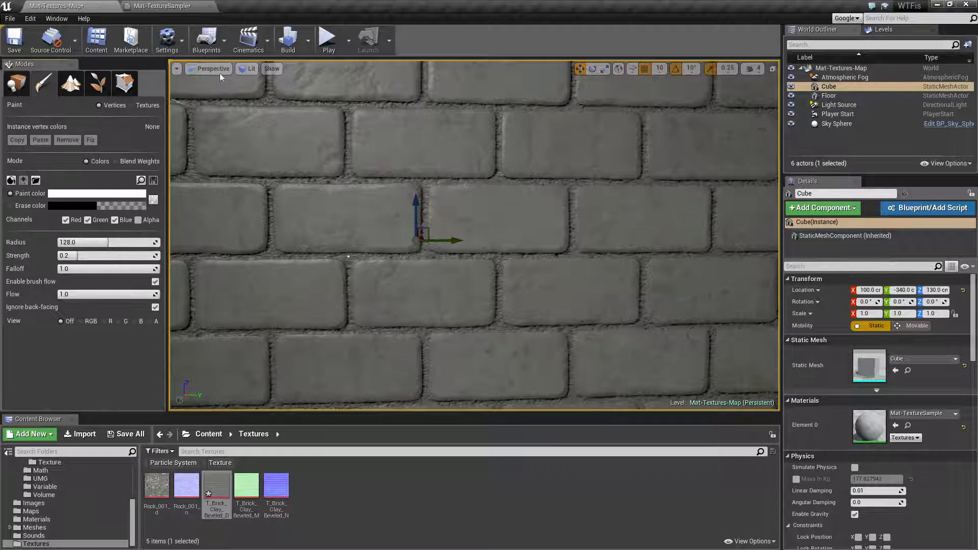
click(162, 5)
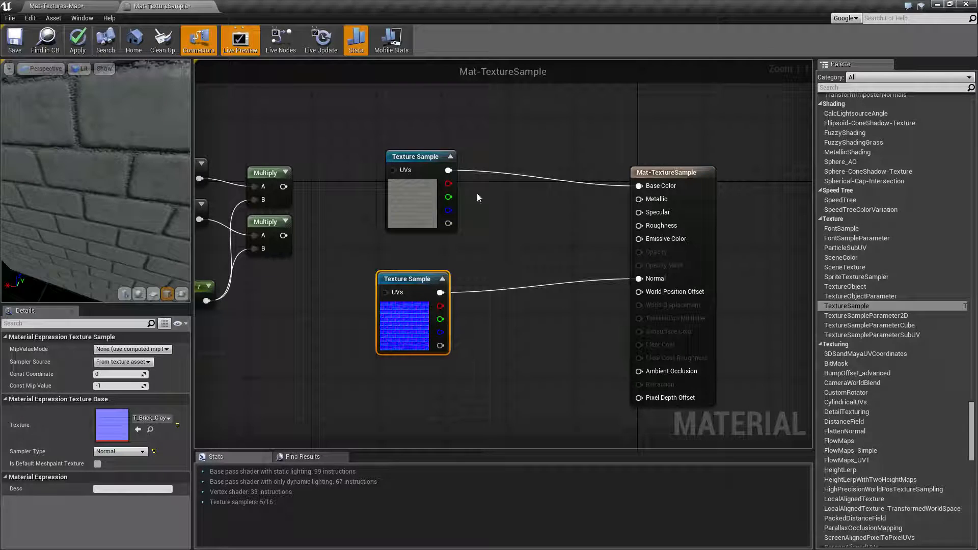
Mark the lower Texture Sample's normal map as the default meshpaint texture and apply the material changes.
click(97, 464)
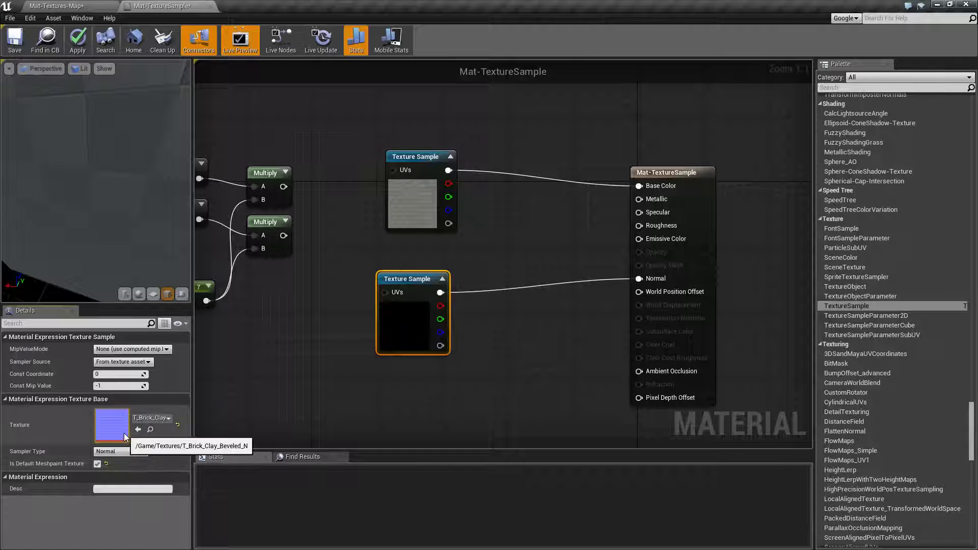
click(78, 40)
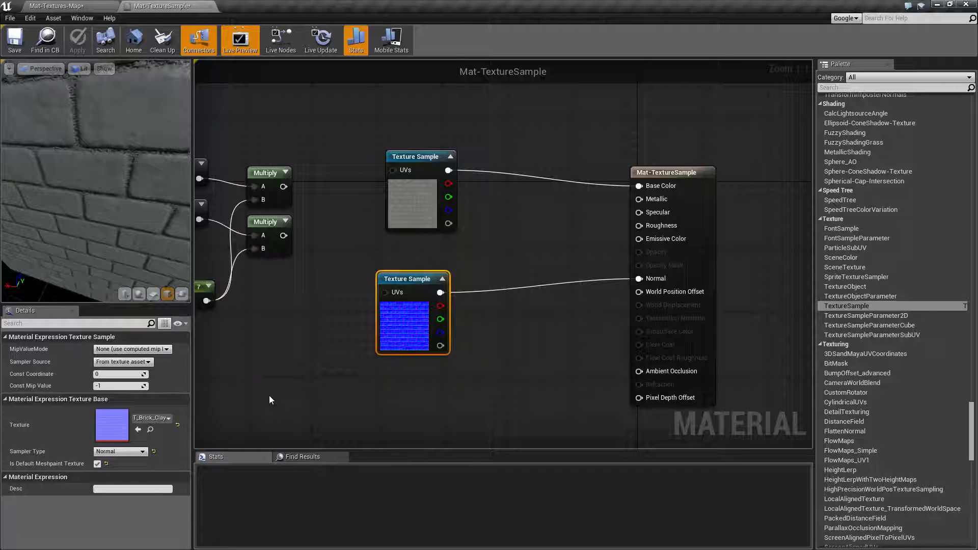
right_drag(443, 396, 446, 377)
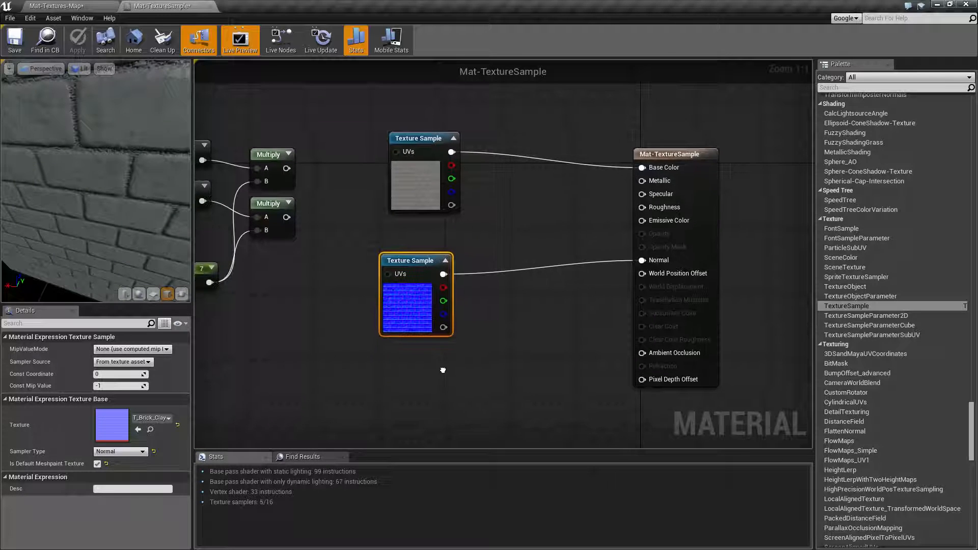
Add the description "Type" to the lower Texture Sample and check the node comment among its node options.
click(116, 488)
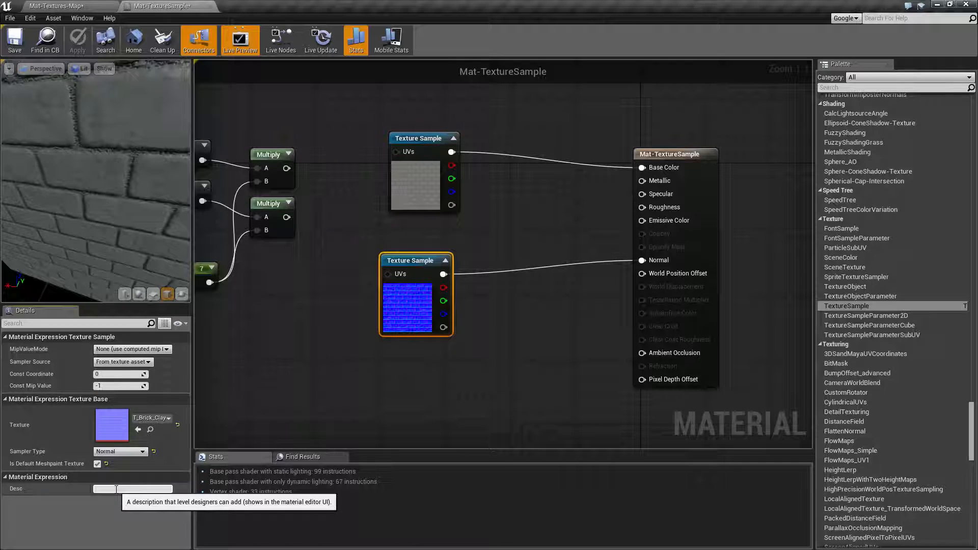
text(Type)
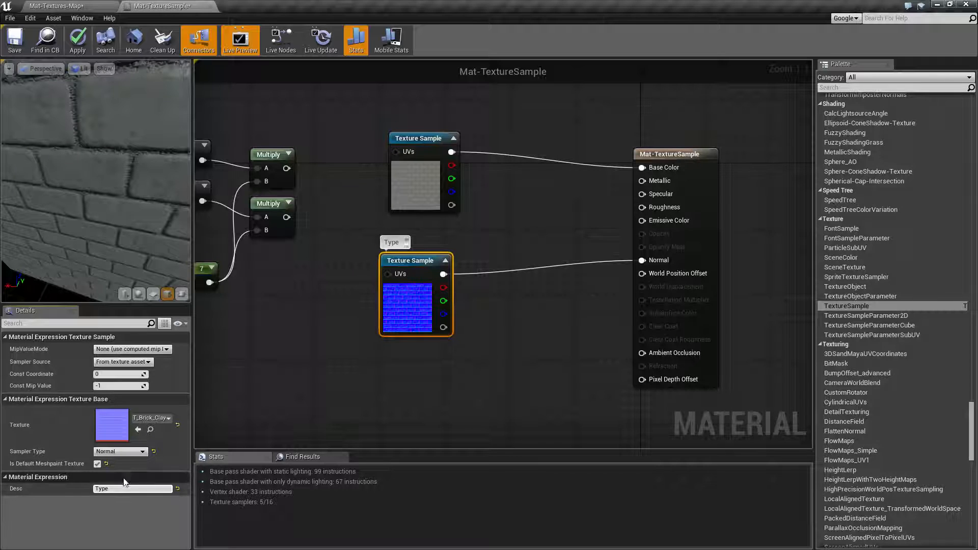
right_click(401, 264)
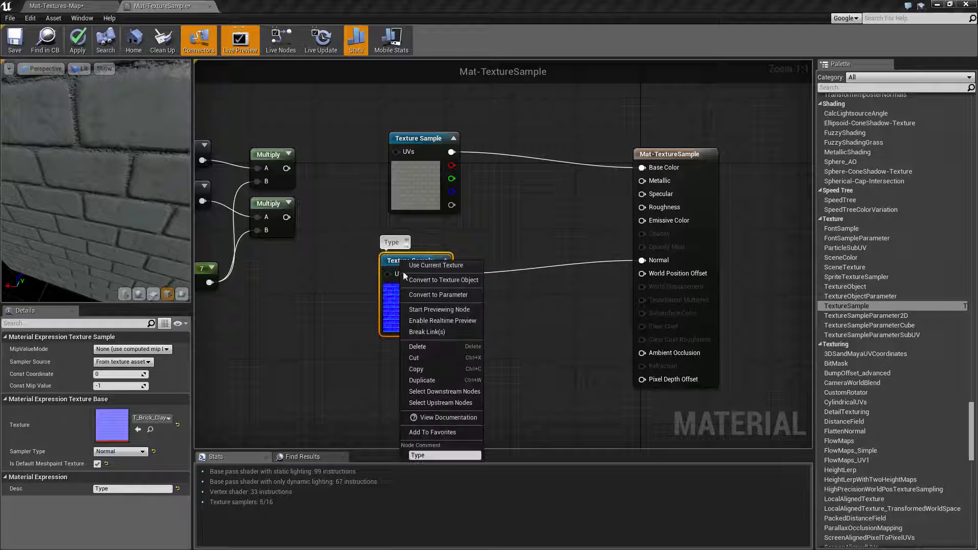
click(374, 375)
Move the lower Texture Sample node down and to the right, and lower the upper Texture Sample node slightly.
drag(418, 265, 441, 316)
drag(414, 164, 414, 197)
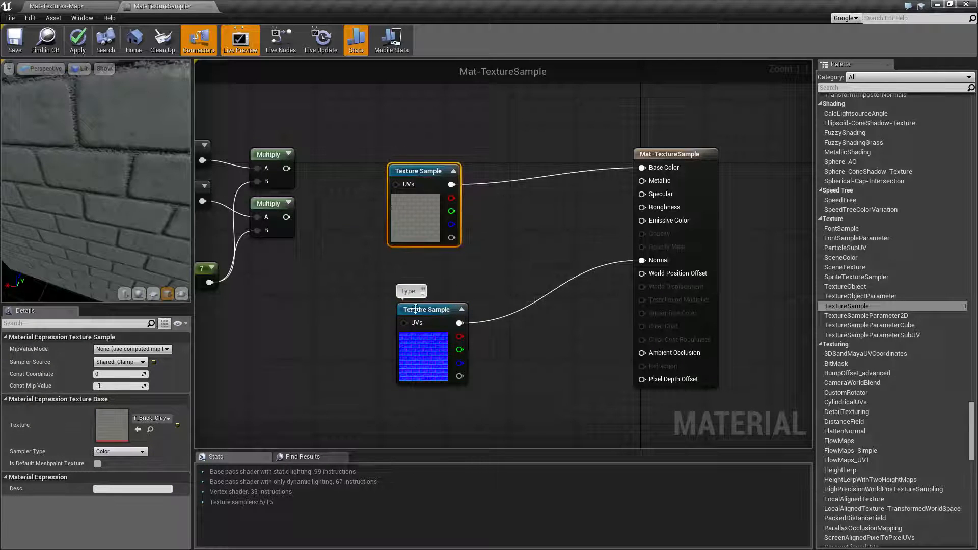
right_drag(321, 367, 366, 364)
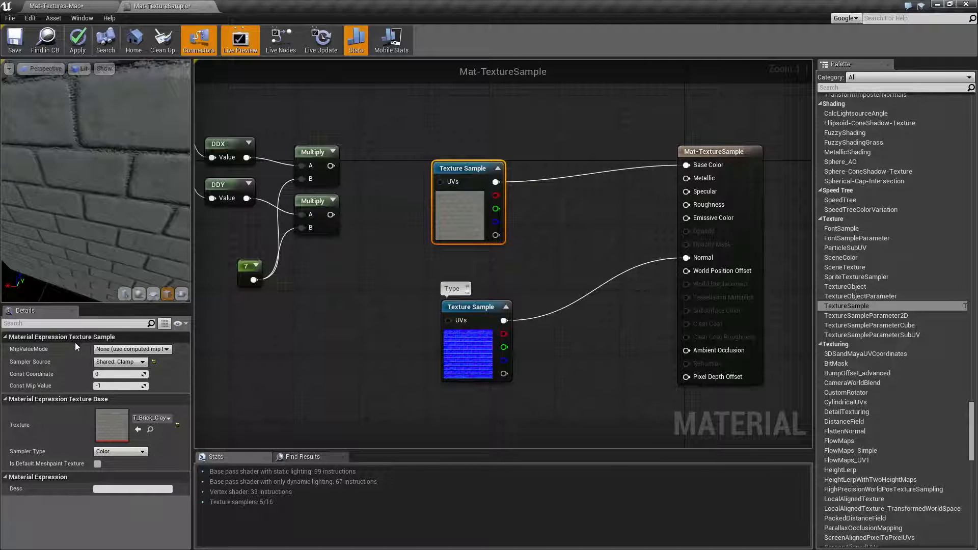
right_drag(216, 306, 266, 343)
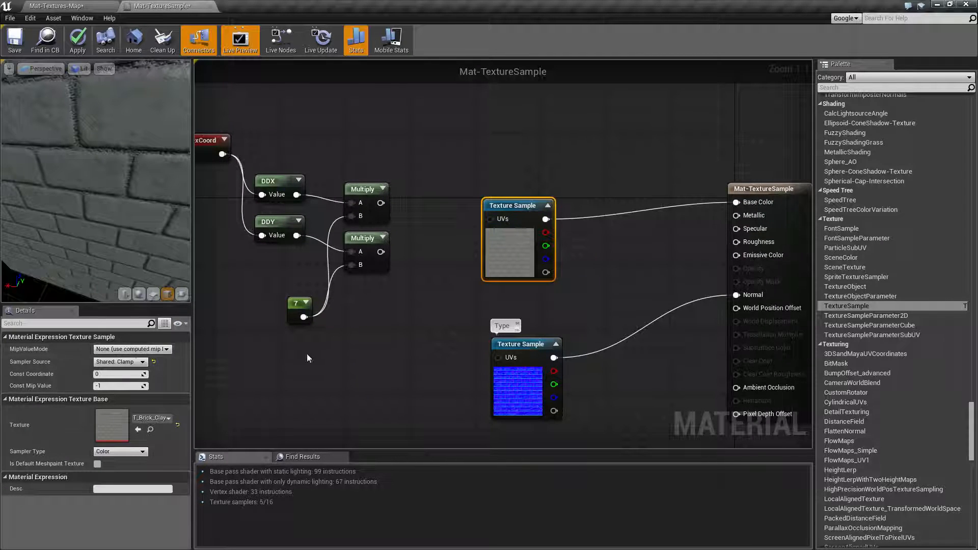
right_drag(408, 322, 420, 339)
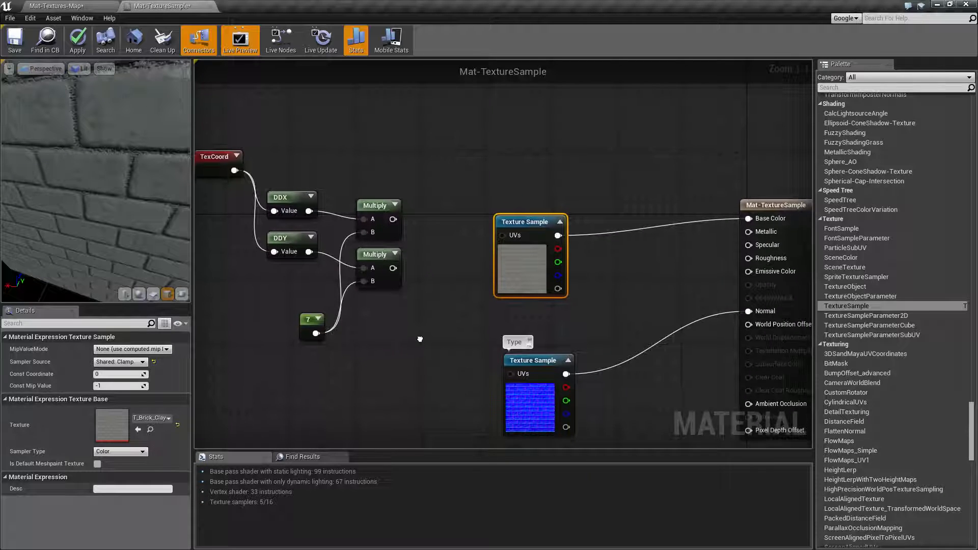
Check the upper Texture Sample's MipValueMode options and open the T_Brick_Clay_Beveled_D texture asset from the level editor's Textures folder.
click(113, 348)
click(113, 348)
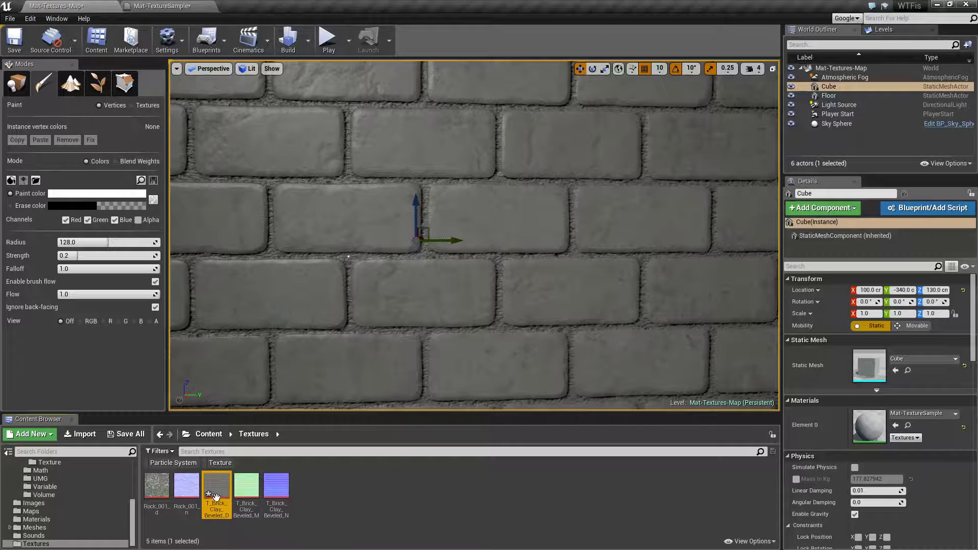
double_click(216, 496)
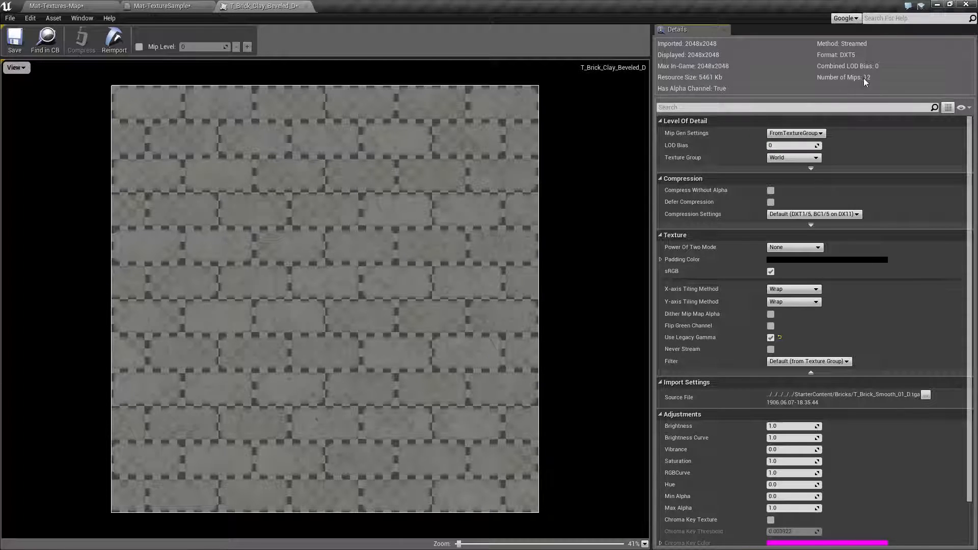
Try raising the brick texture's LOD Bias to 2, and return it to 0.
click(770, 145)
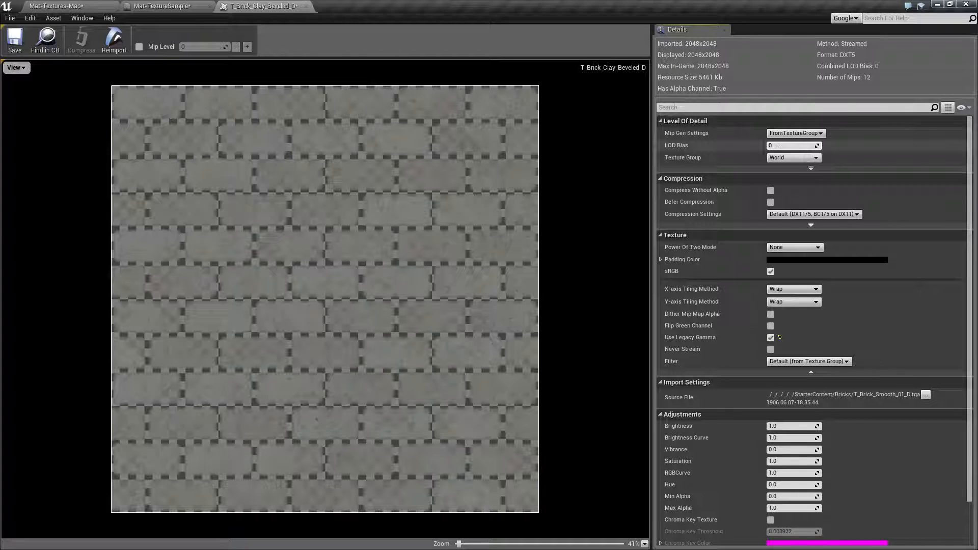
text(1)
key(Return)
drag(770, 145, 777, 145)
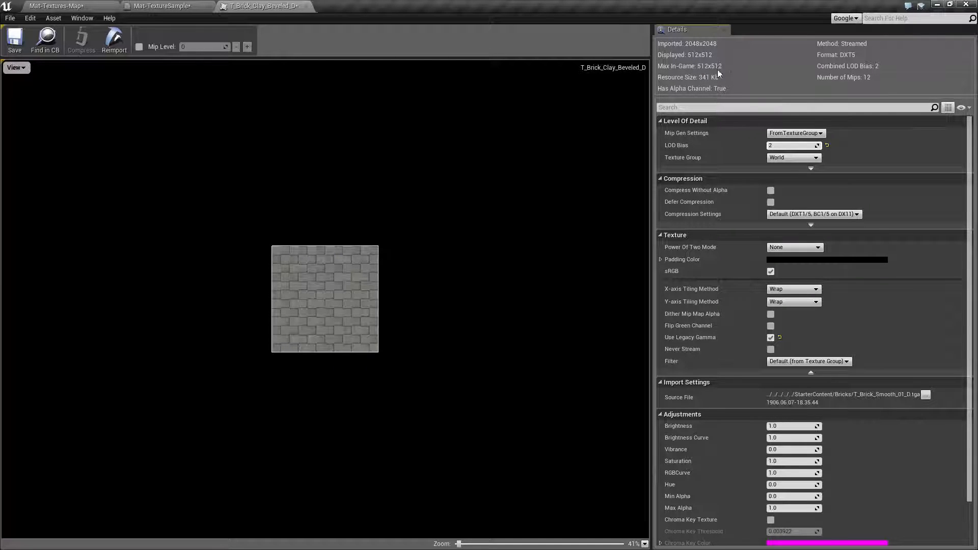
mouse_move(783, 146)
mouse_down()
mouse_move(805, 147)
mouse_move(771, 146)
mouse_up()
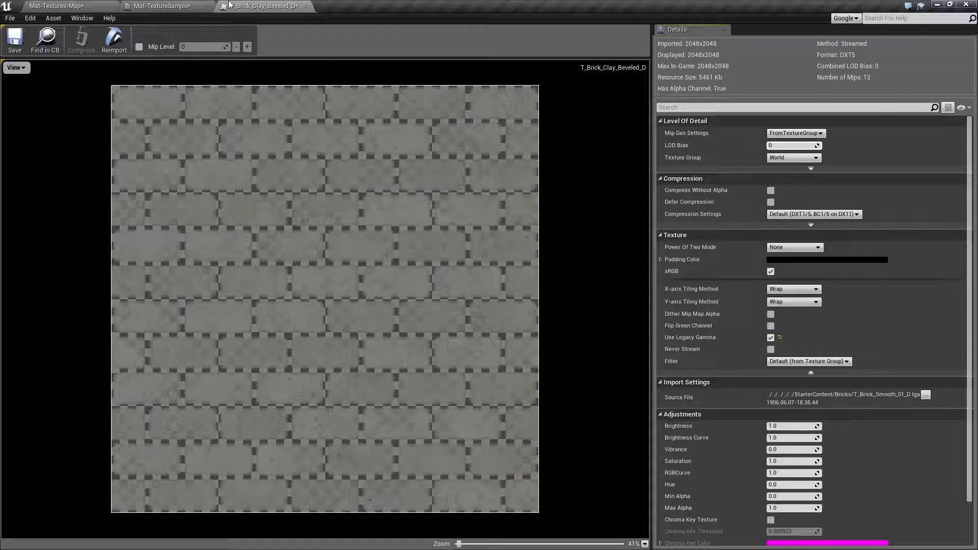
Return to the Mat-TextureSample material and review the MipValueMode options of the upper Texture Sample.
click(168, 6)
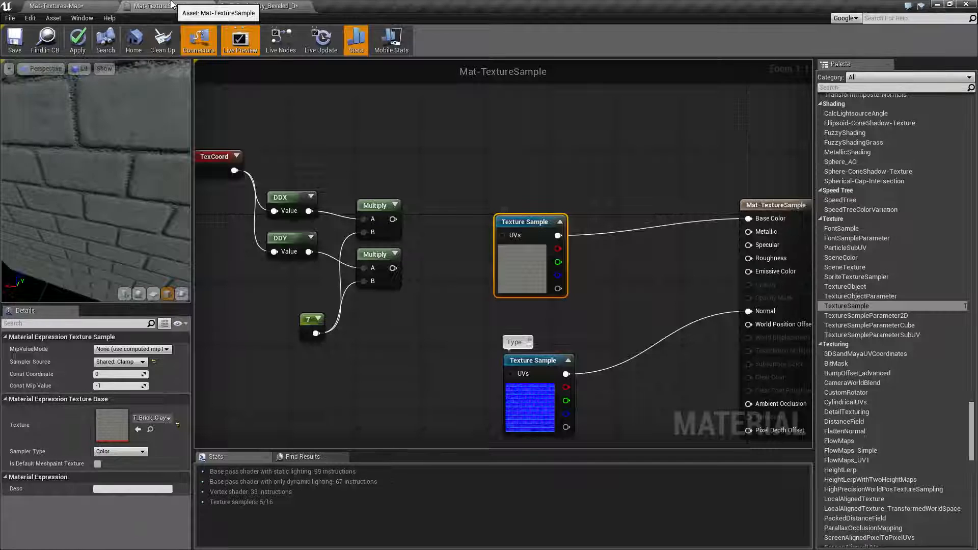
click(138, 350)
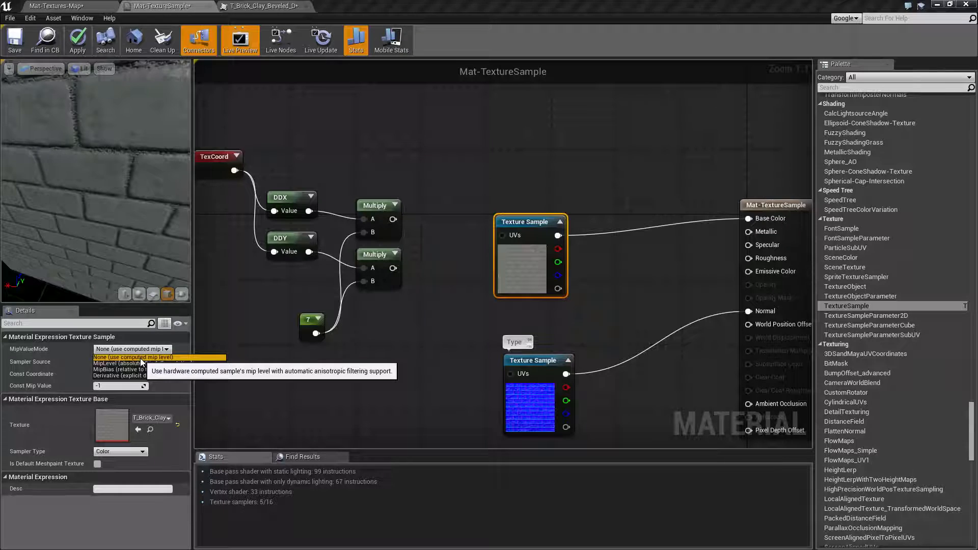
click(141, 360)
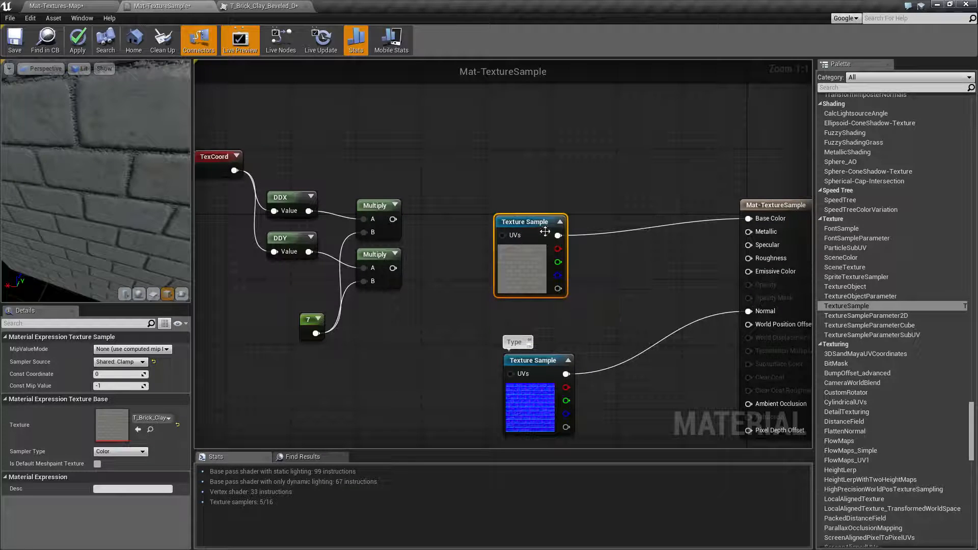
click(108, 351)
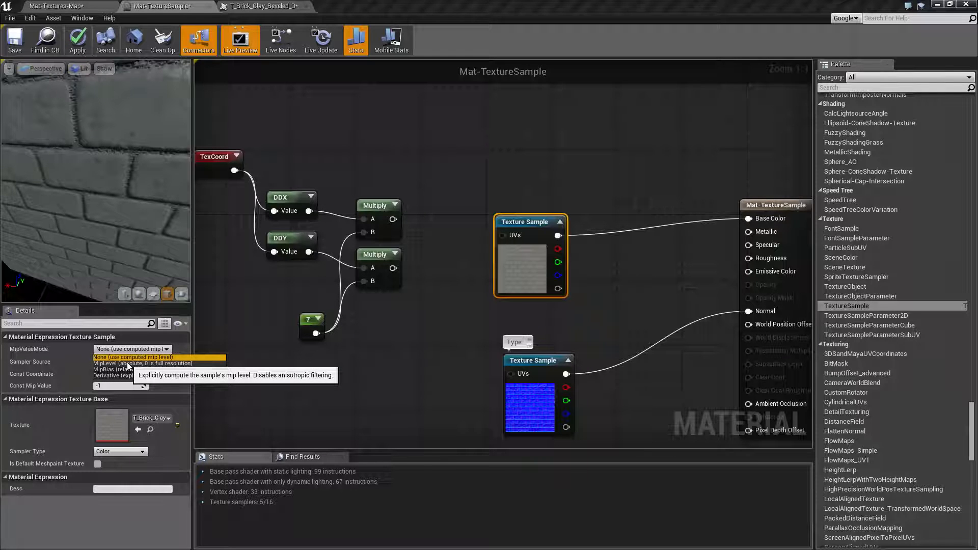
key(Escape)
Move the upper Texture Sample node up and to the right and set its MipValueMode to MipLevel (absolute, 0 is full resolution).
drag(531, 224, 596, 201)
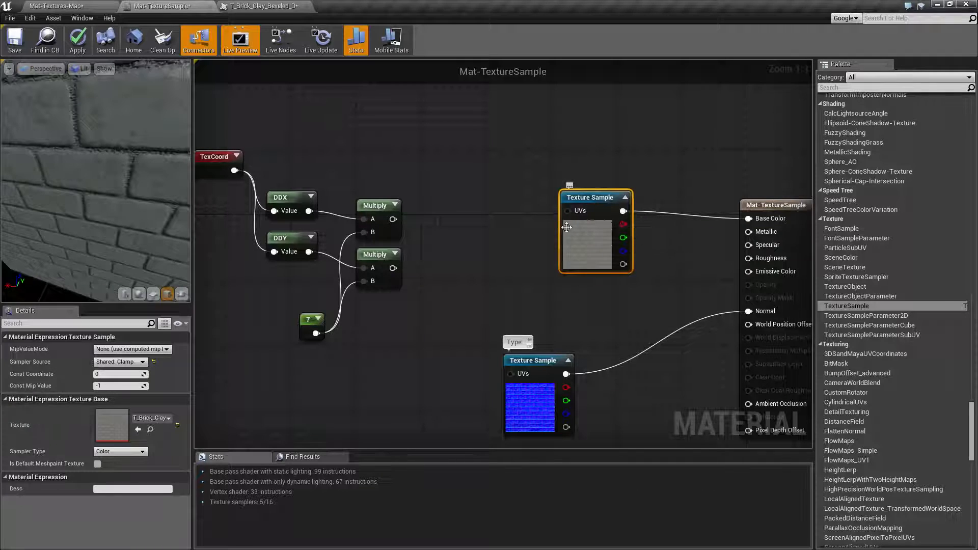
click(127, 351)
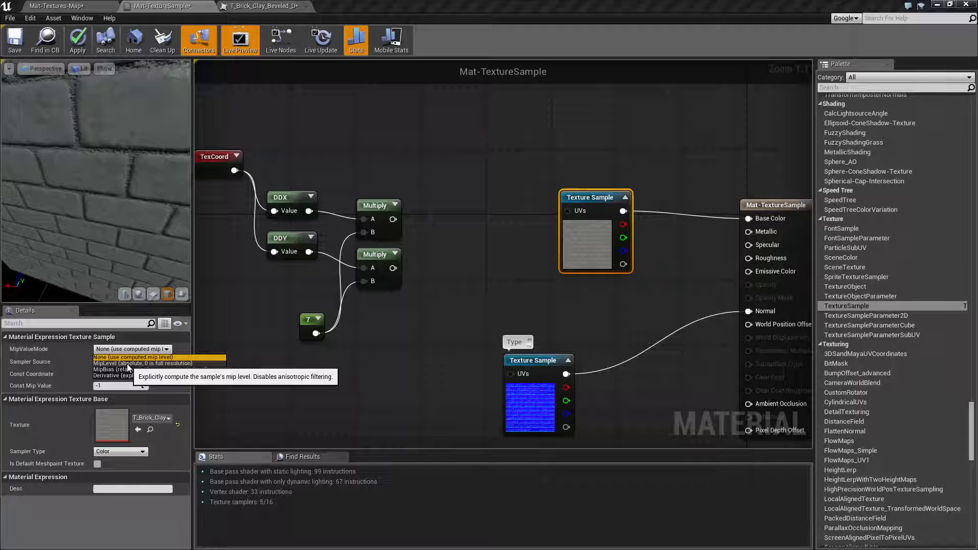
click(127, 363)
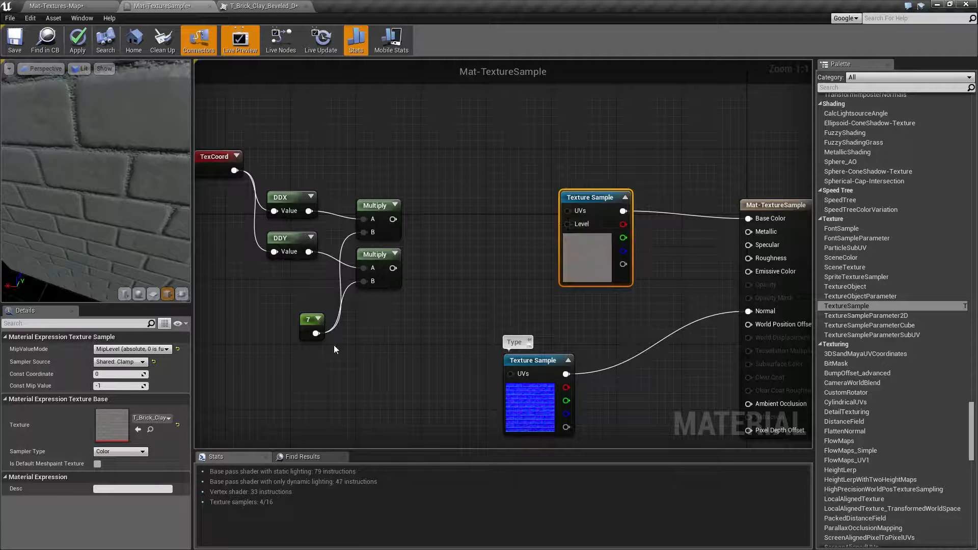
Add a Constant node with value 0 and connect it to the upper Texture Sample's Level input, checking the brick preview.
click(451, 278)
drag(466, 294, 567, 224)
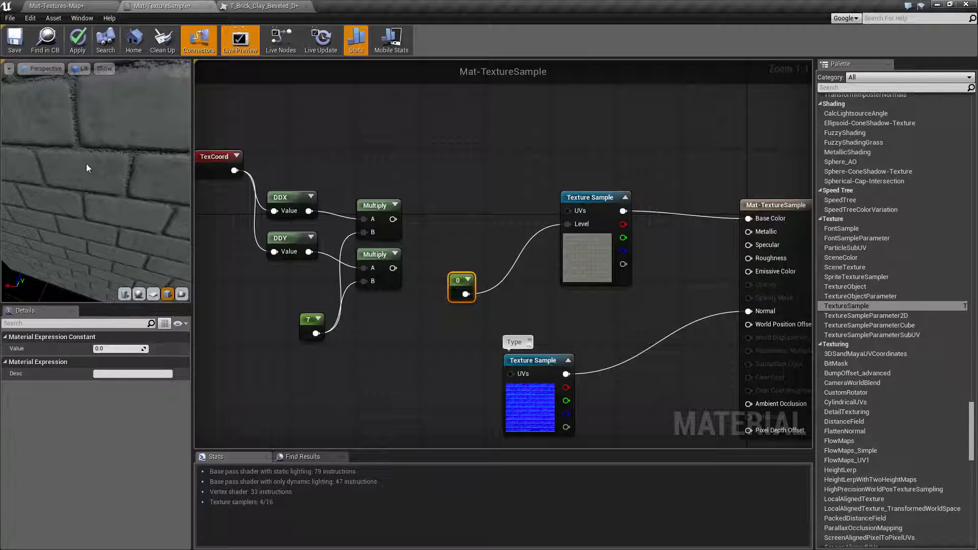
drag(87, 164, 156, 168)
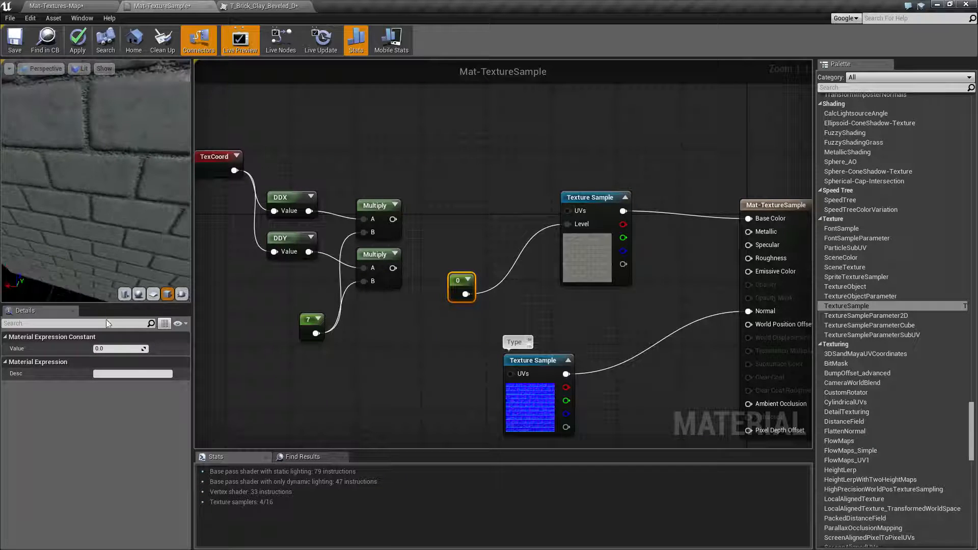
Set the Constant feeding the upper Texture Sample's Level input to 4 and inspect the brick preview from different angles.
click(118, 349)
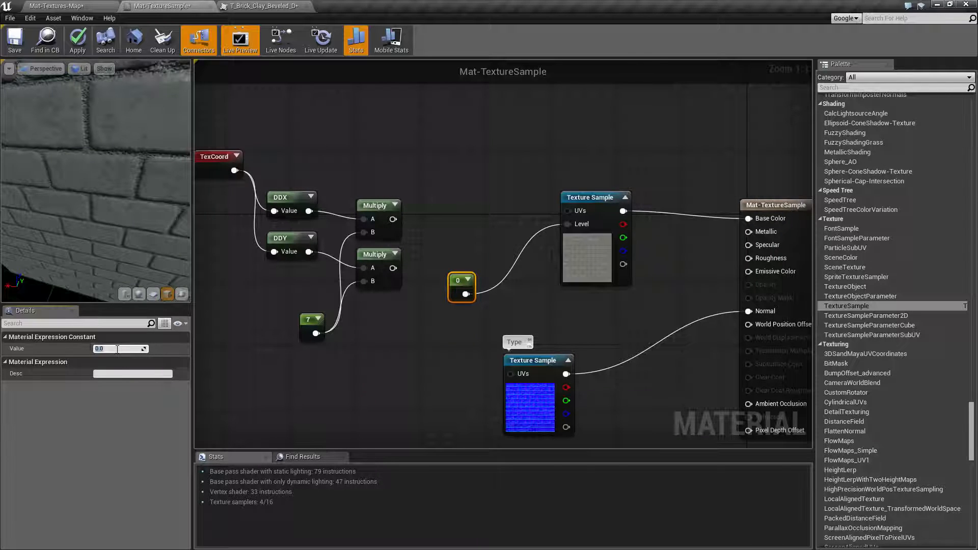
text(4)
key(Return)
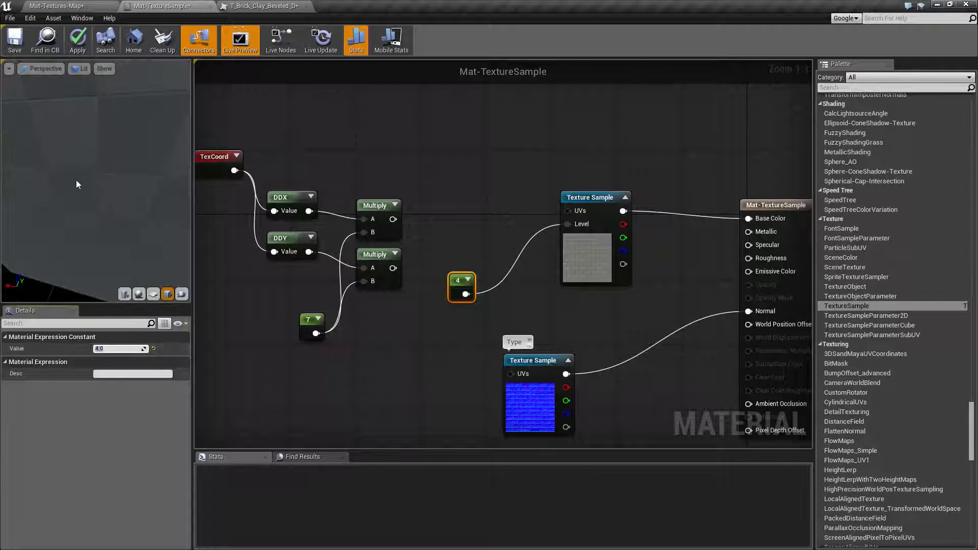
mouse_move(148, 233)
mouse_down()
mouse_move(132, 145)
mouse_move(76, 186)
mouse_up()
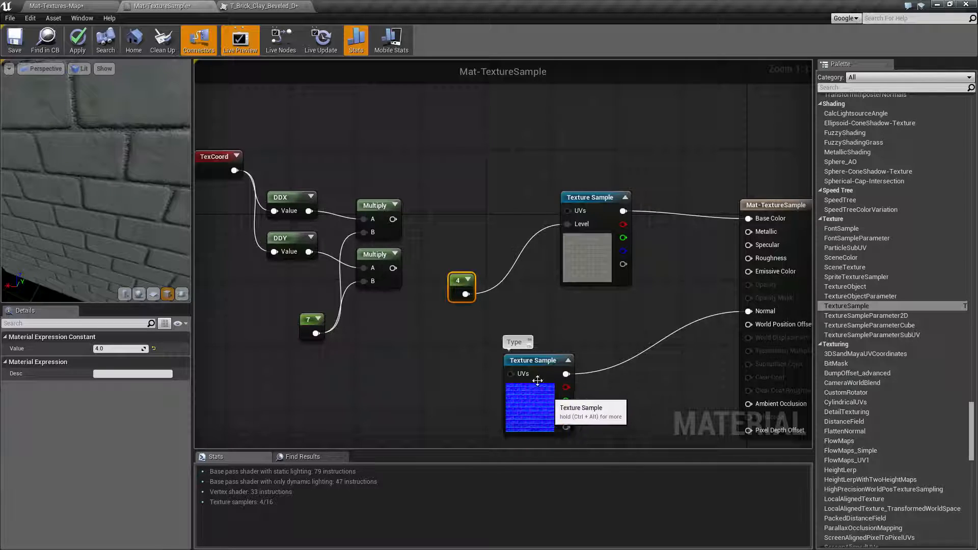
drag(171, 209, 133, 162)
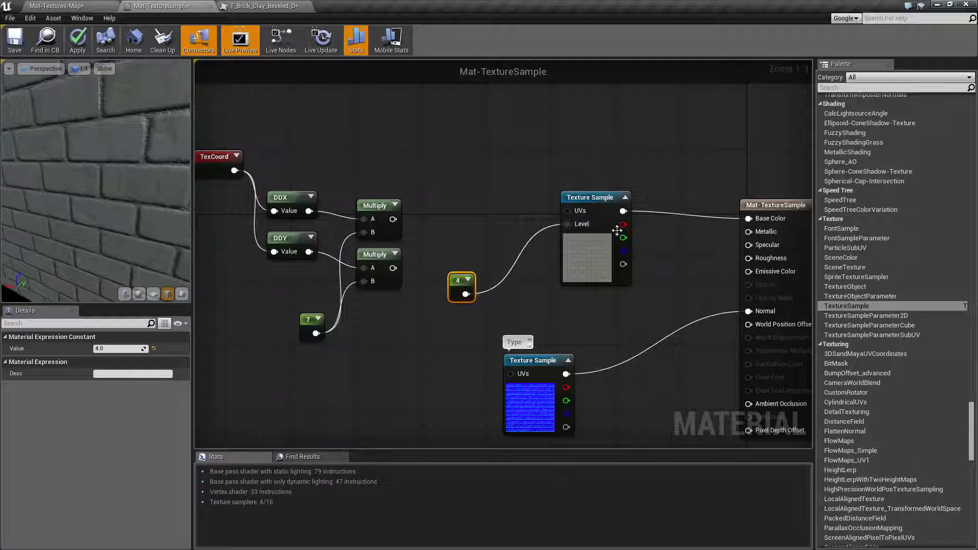
Set the upper Texture Sample's MipValueMode to MipBias (relative to the computed mip level) and check the brick preview.
click(594, 199)
click(130, 349)
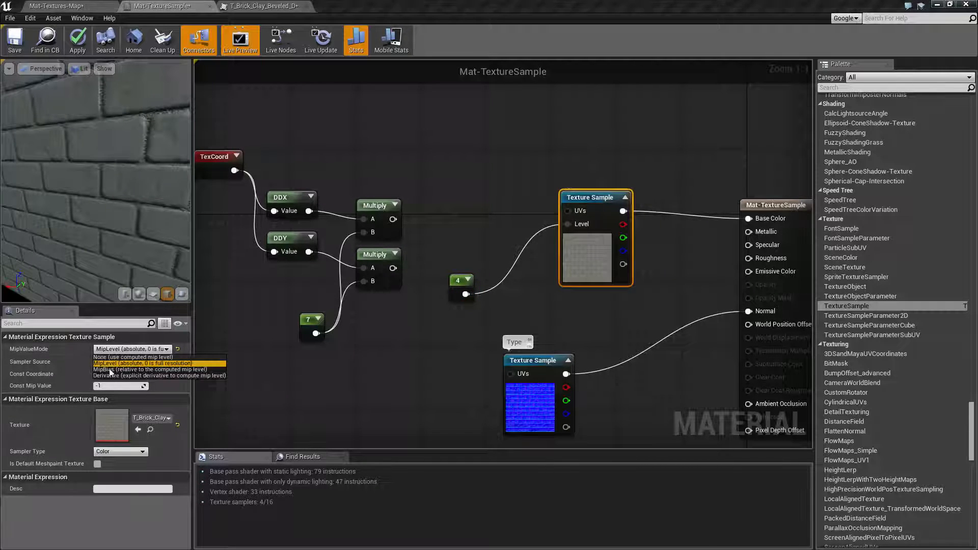
click(114, 370)
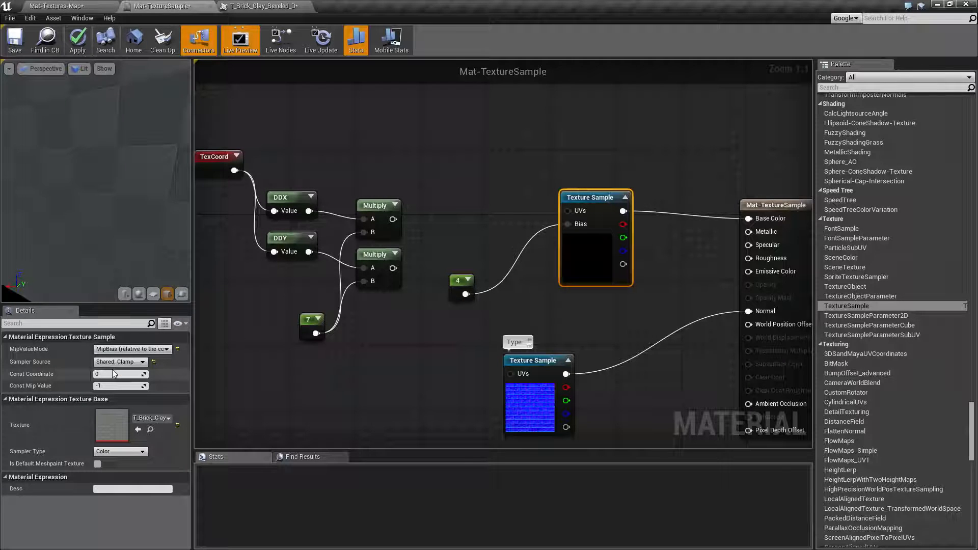
mouse_move(115, 166)
mouse_down()
mouse_move(127, 171)
mouse_move(108, 175)
mouse_up()
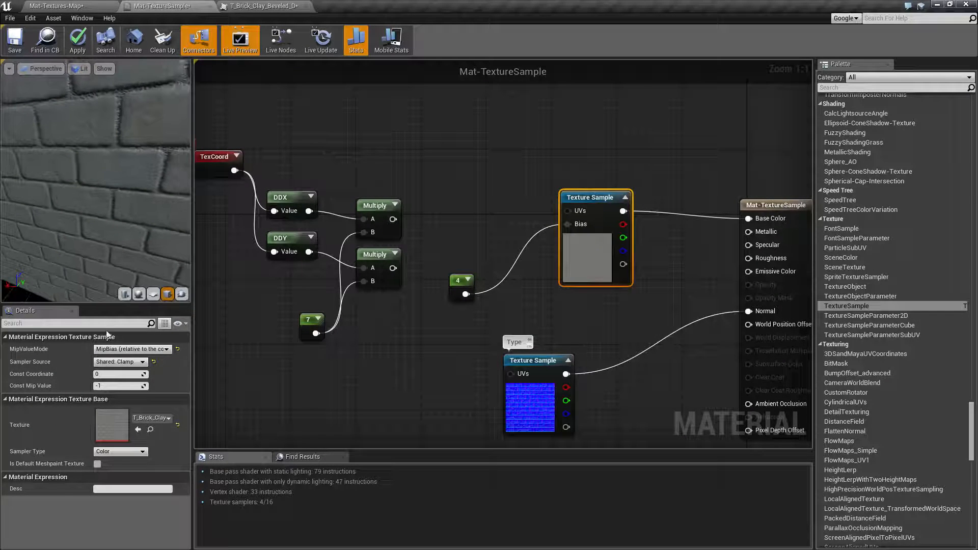
click(140, 350)
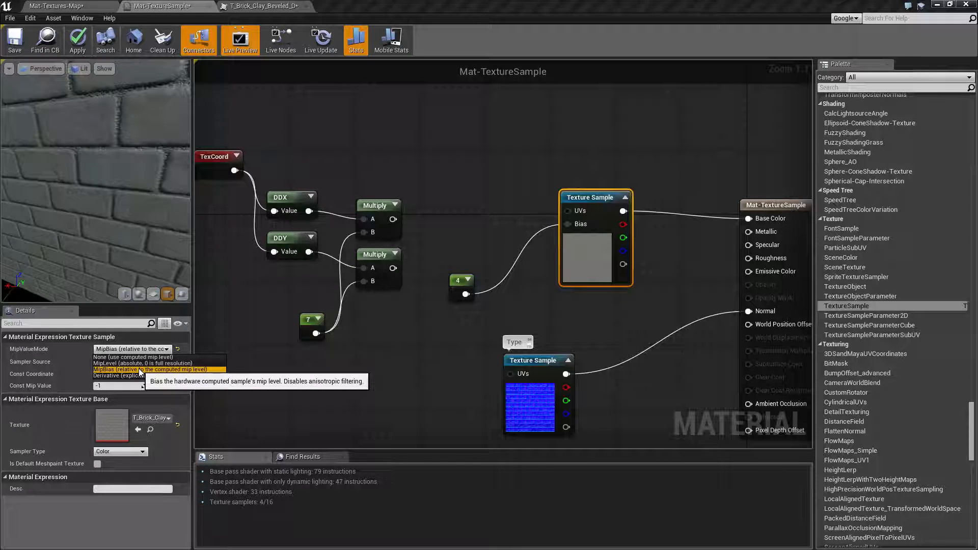
click(140, 370)
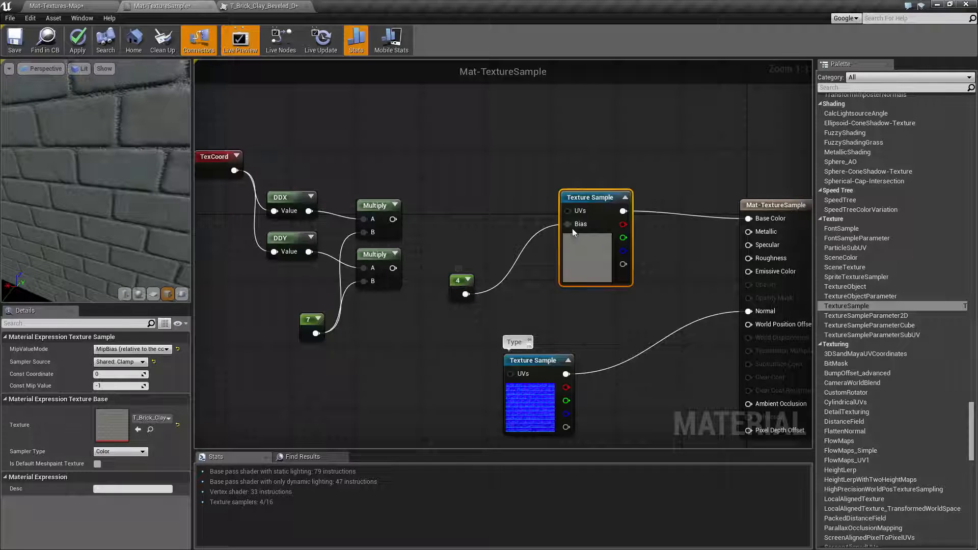
Disconnect the normal map from the Normal input, apply the material, and detach the 4 constant from Bias to compare previews.
alt+click(749, 311)
click(74, 42)
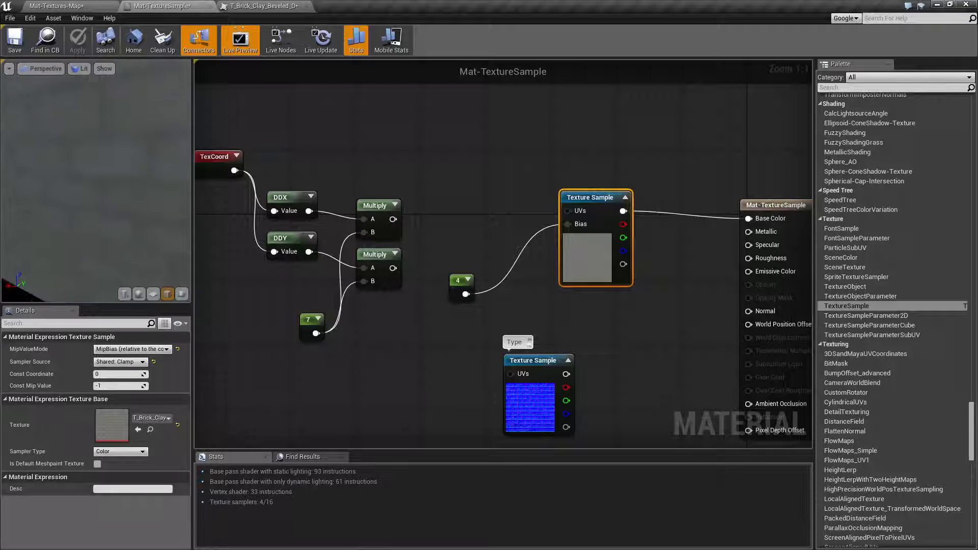
alt+click(567, 224)
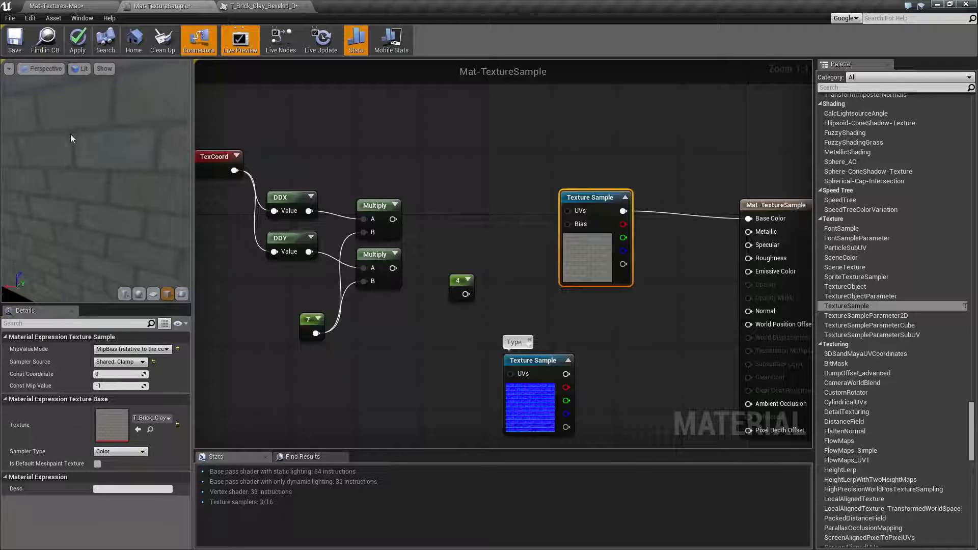
drag(143, 151, 69, 154)
Reconnect the normal map to the Normal input and the 4 constant to Bias, inspecting the brick preview.
drag(566, 374, 748, 310)
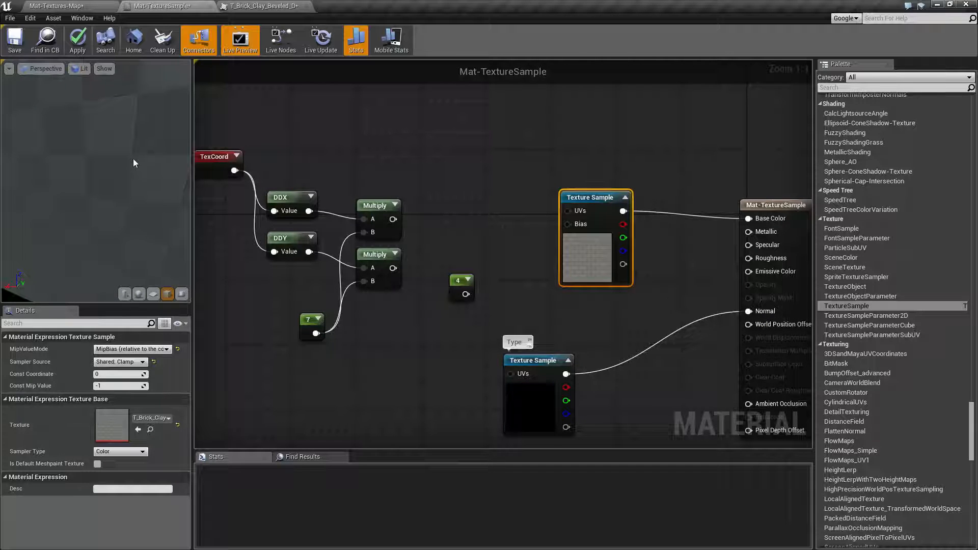
mouse_move(133, 162)
mouse_down()
mouse_move(152, 144)
mouse_move(138, 153)
mouse_up()
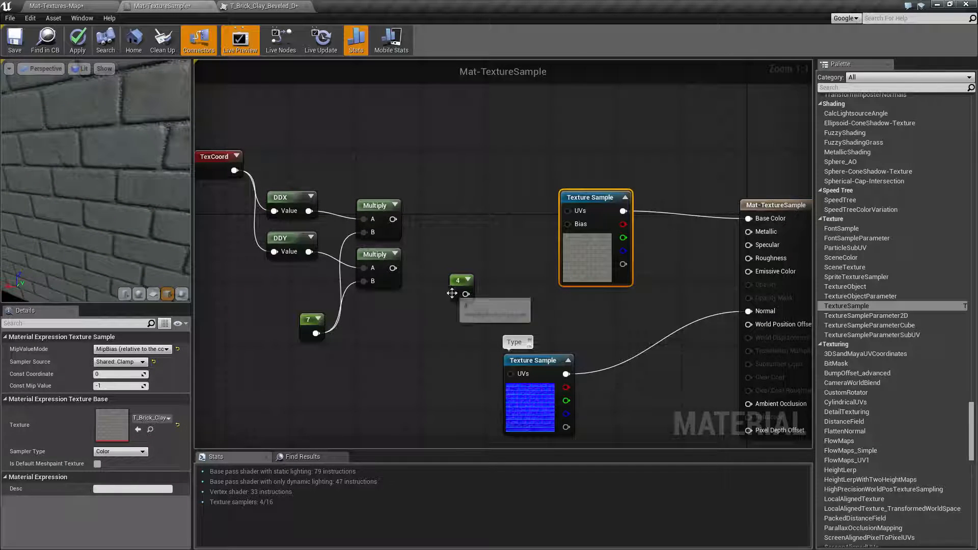
drag(465, 294, 569, 224)
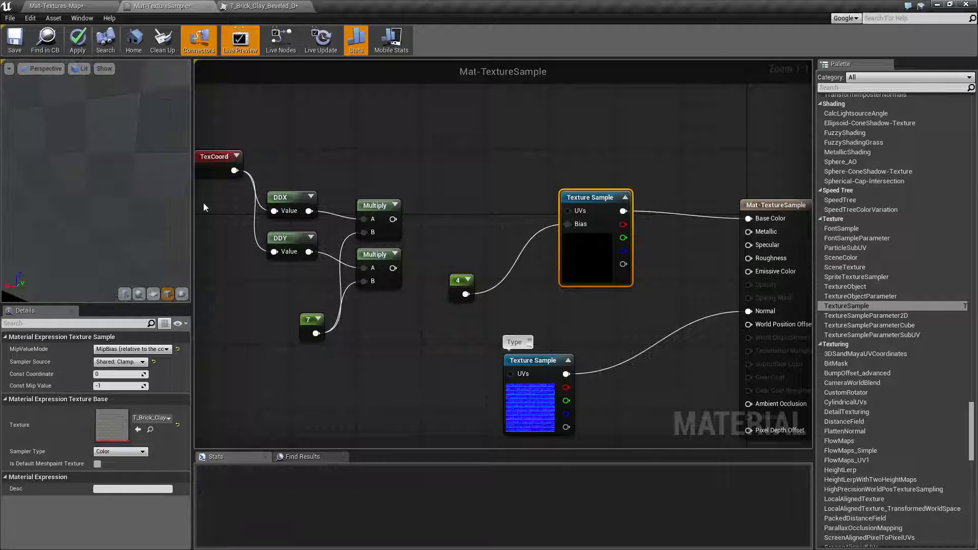
drag(88, 192, 61, 173)
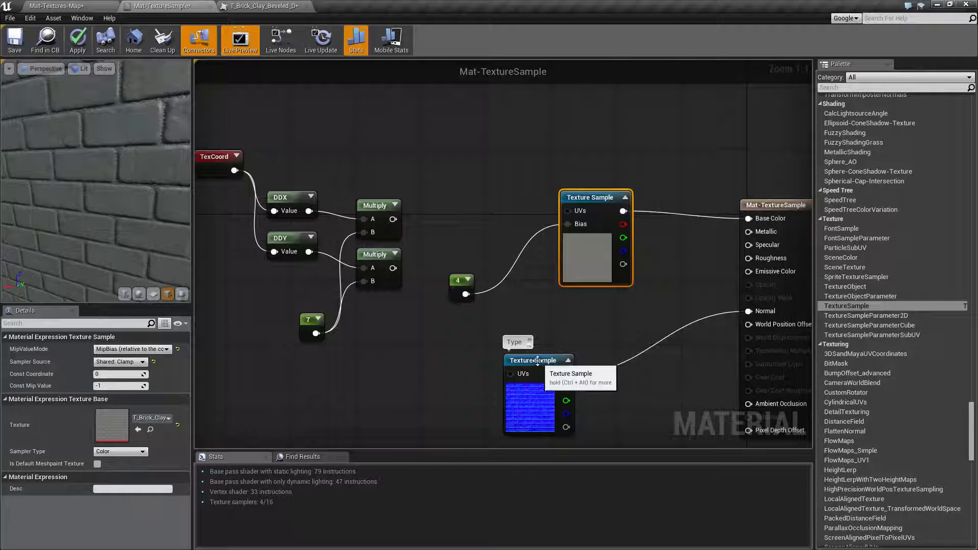
drag(121, 182, 102, 196)
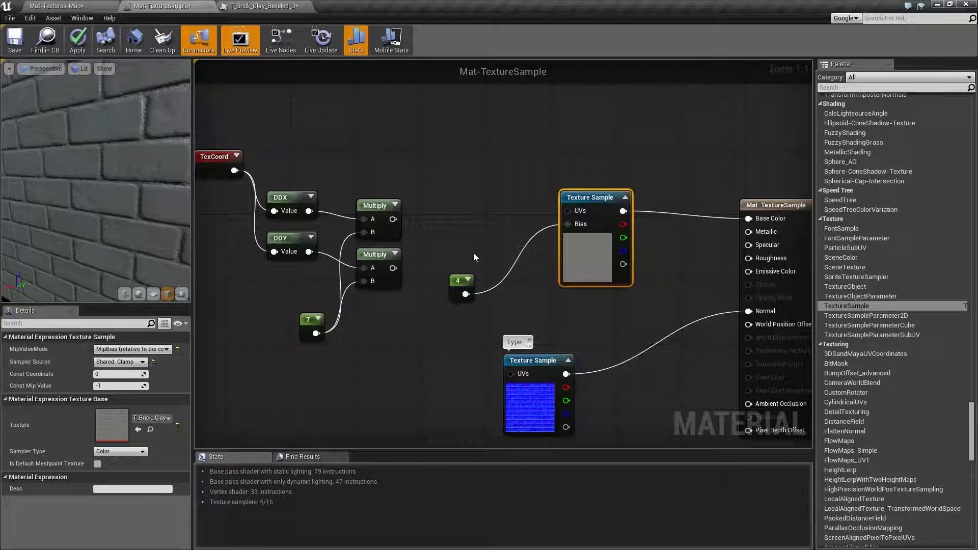
Detach the 4 constant from Bias, move it aside, and set the upper Texture Sample's MipValueMode to Derivative (explicit derivative to compute mip level).
drag(457, 282, 479, 241)
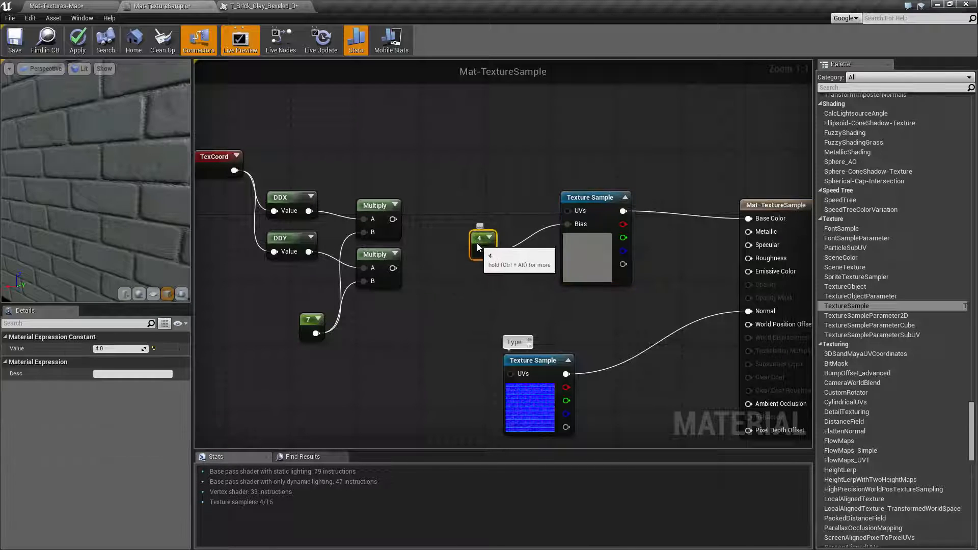
alt+click(568, 224)
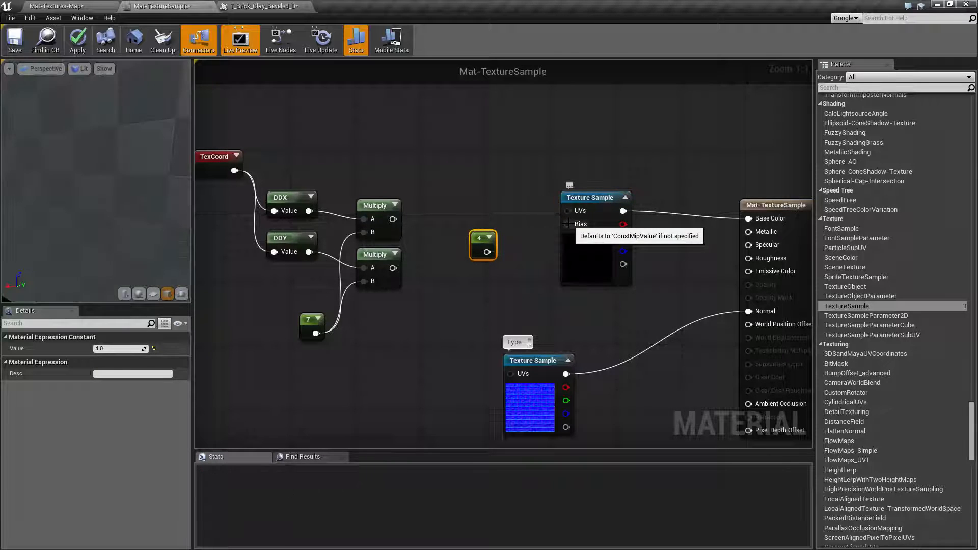
click(592, 197)
click(131, 349)
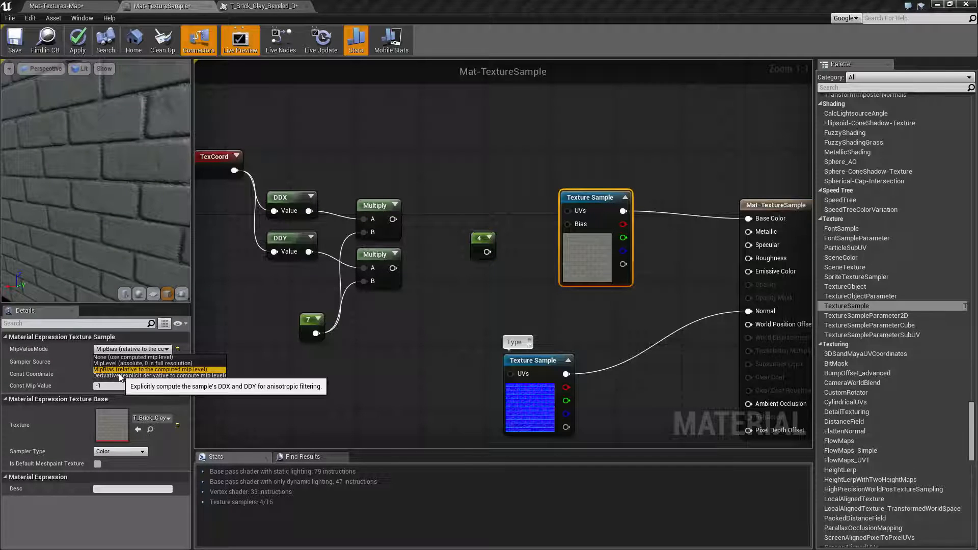
click(119, 375)
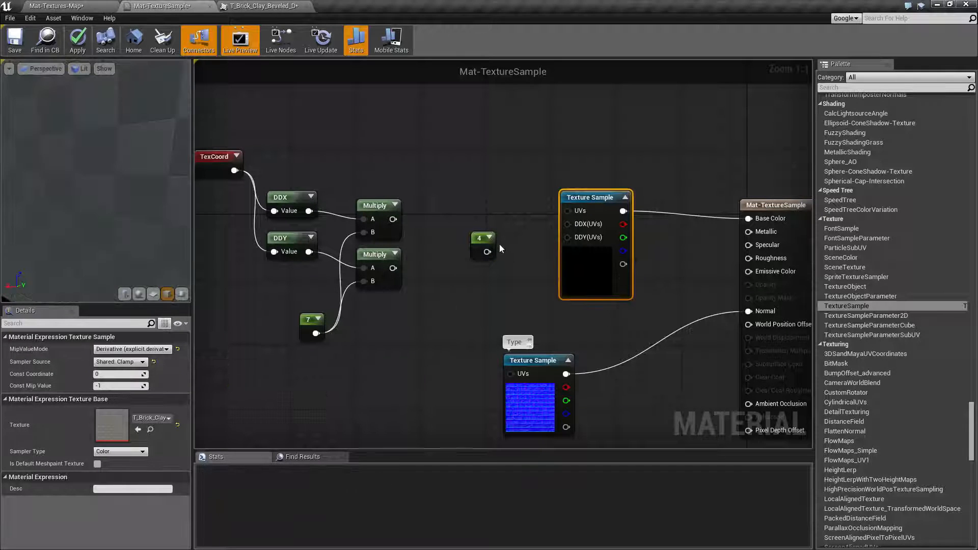
drag(483, 241, 434, 347)
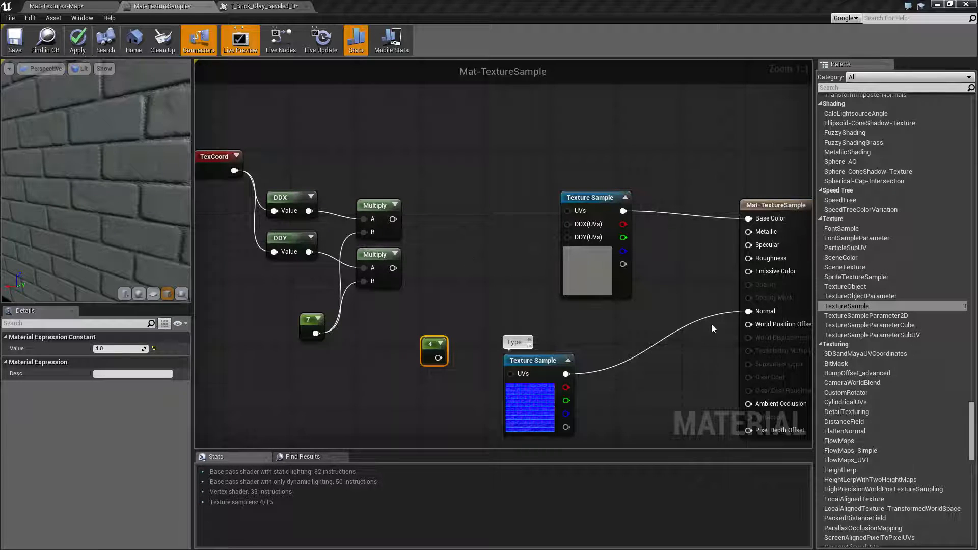
Disconnect the normal map, wire TexCoord to UVs and the two Multiply outputs to DDX(UVs) and DDY(UVs), applying and previewing the material.
alt+click(566, 374)
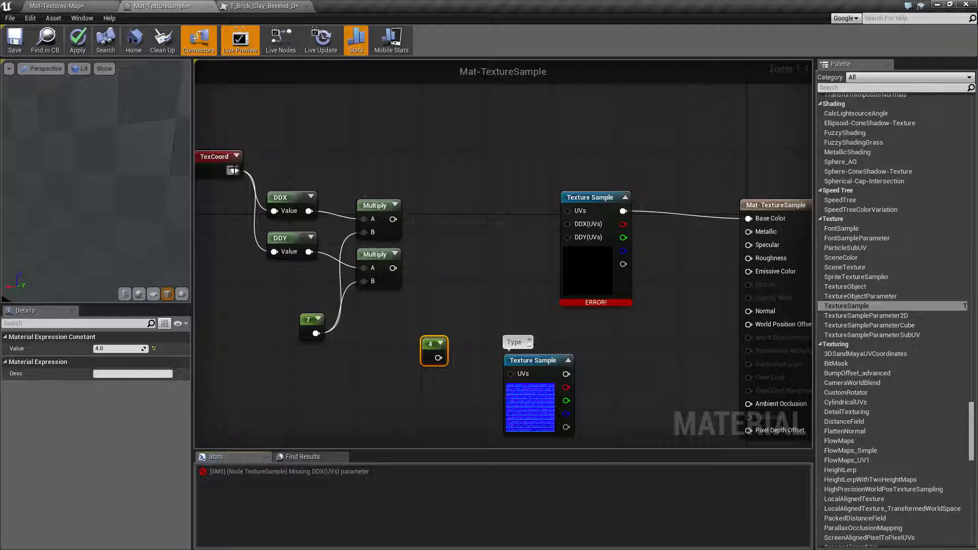
drag(235, 171, 558, 199)
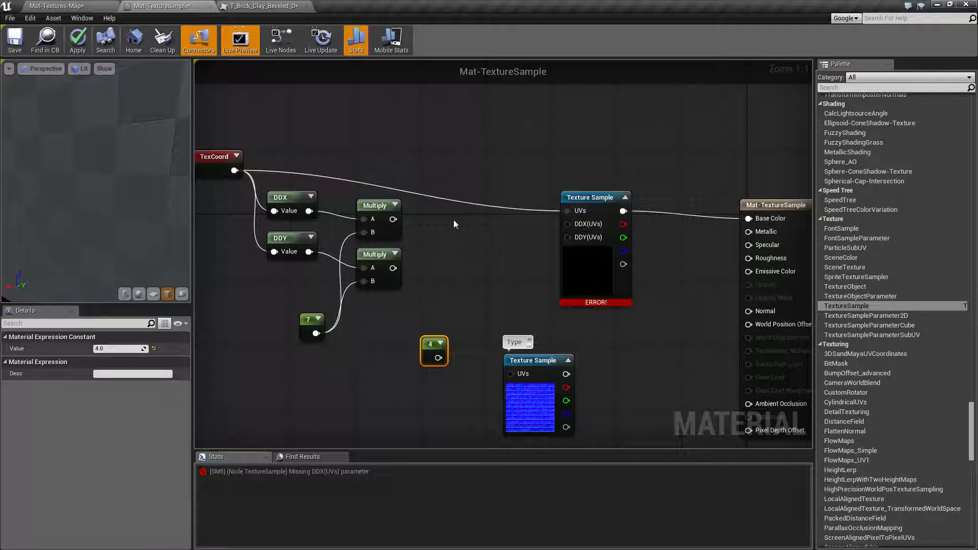
drag(393, 219, 585, 233)
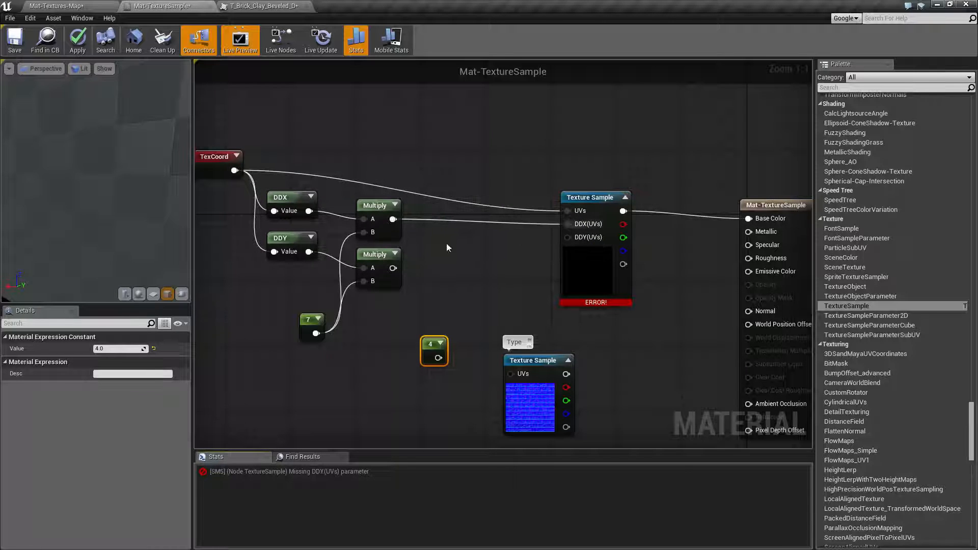
drag(393, 268, 578, 244)
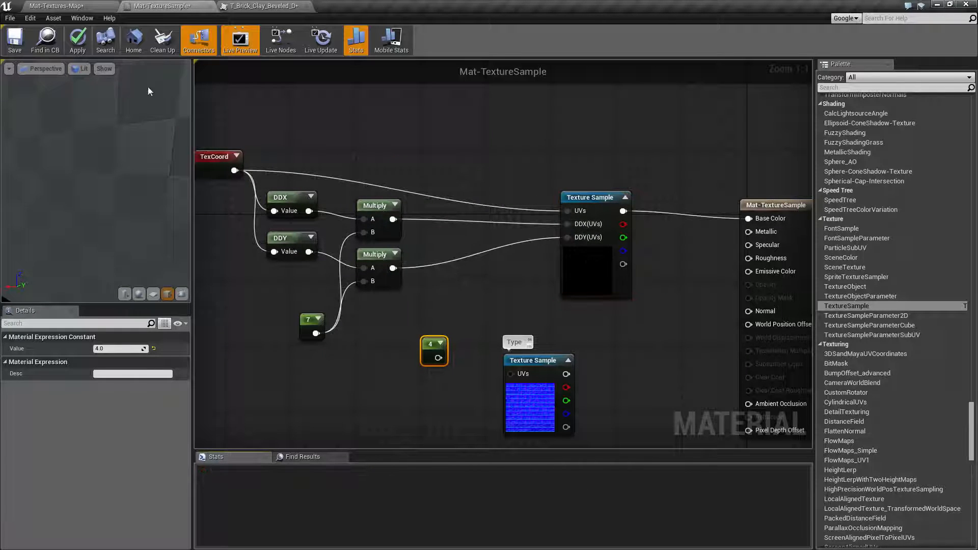
click(77, 41)
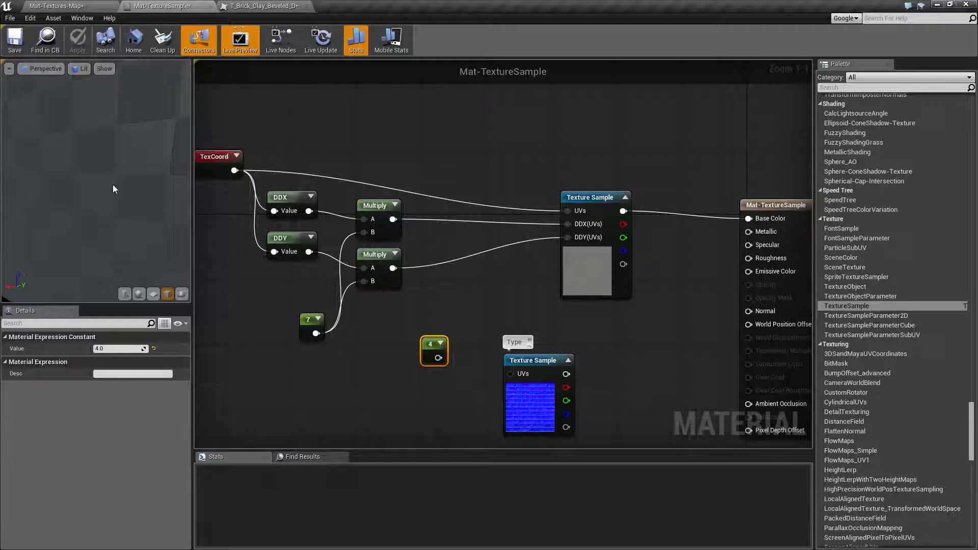
mouse_move(112, 185)
mouse_down()
mouse_move(90, 168)
mouse_move(107, 169)
mouse_up()
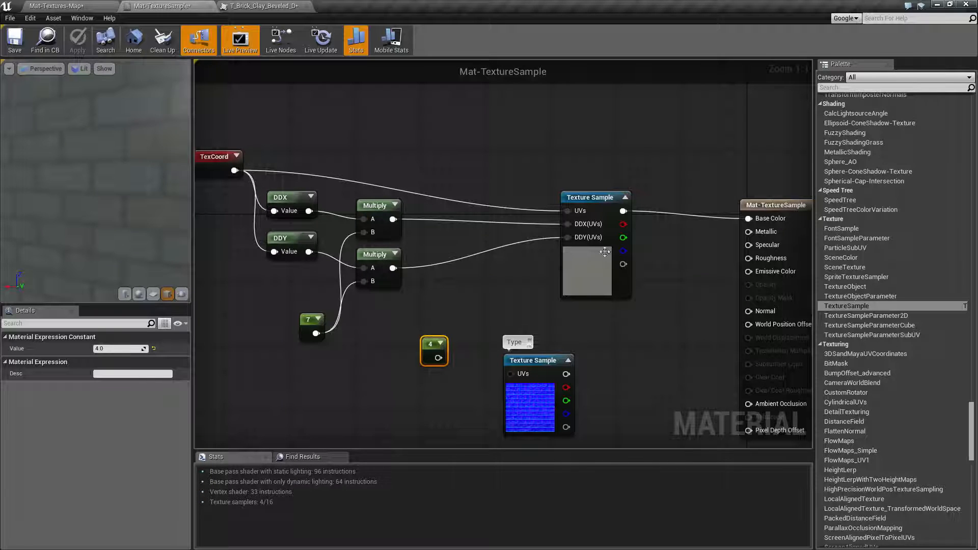
drag(98, 202, 107, 172)
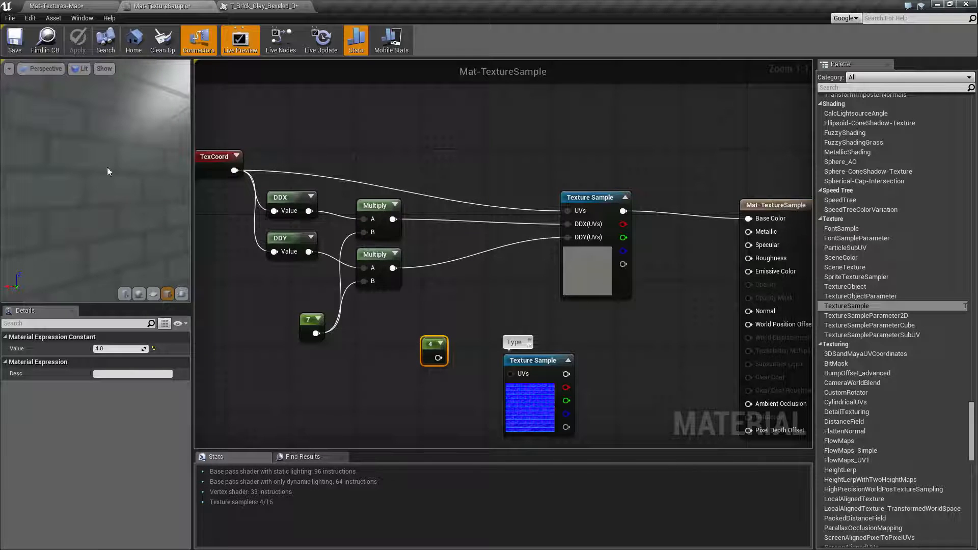
Remove the connections from the upper Texture Sample's UVs, DDX(UVs) and DDY(UVs) inputs and apply the material.
alt+click(568, 237)
alt+click(568, 224)
alt+click(568, 210)
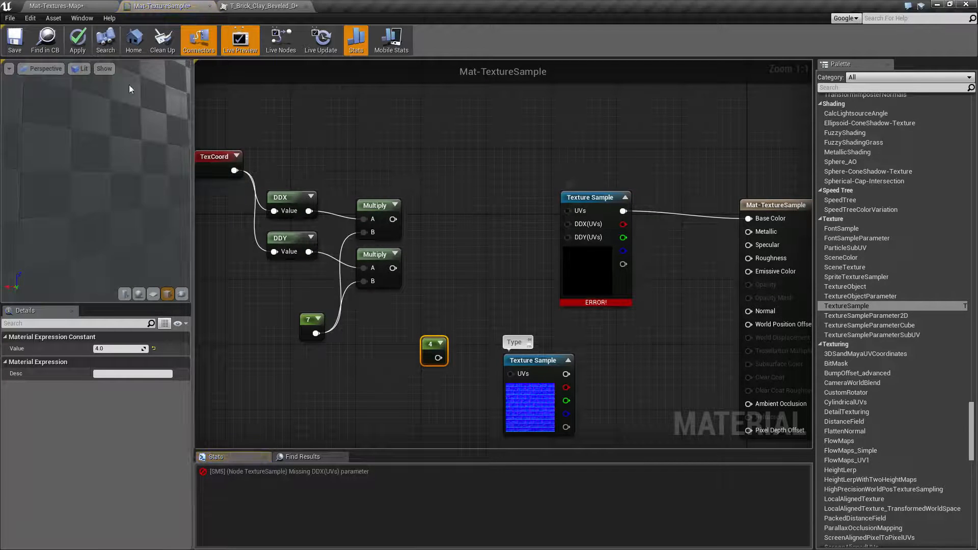
click(78, 40)
click(551, 304)
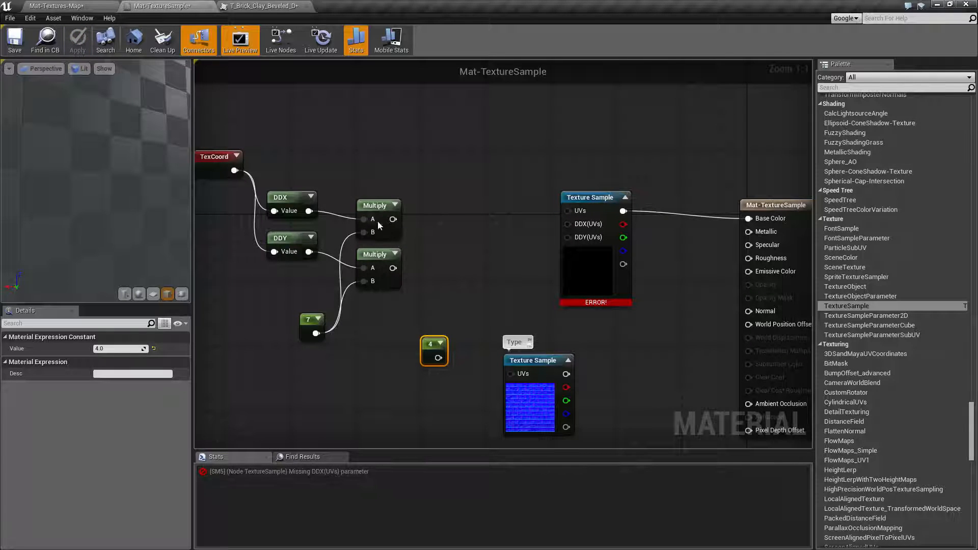
Connect DDX and DDY directly to DDX(UVs) and DDY(UVs) and TexCoord to UVs, applying and previewing the material.
drag(309, 211, 568, 224)
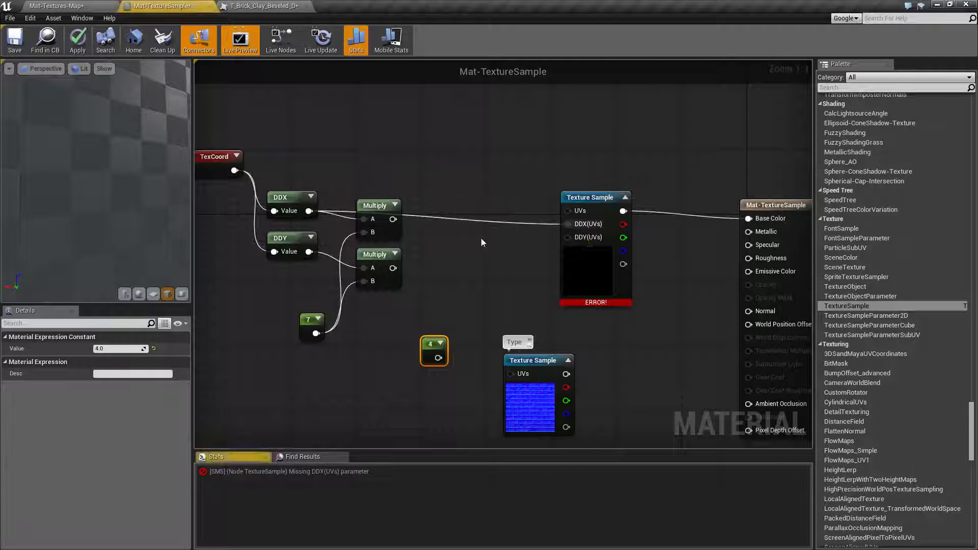
drag(310, 252, 573, 238)
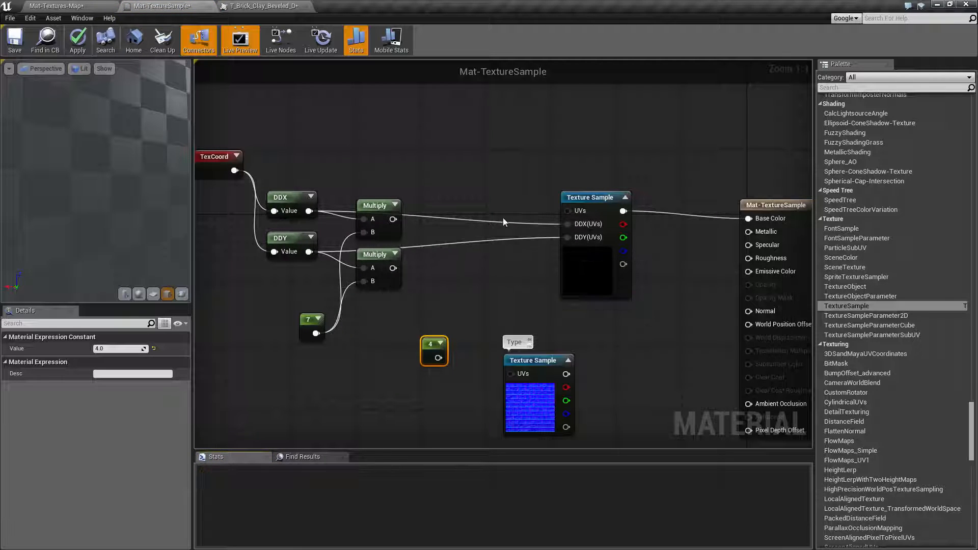
drag(234, 170, 567, 210)
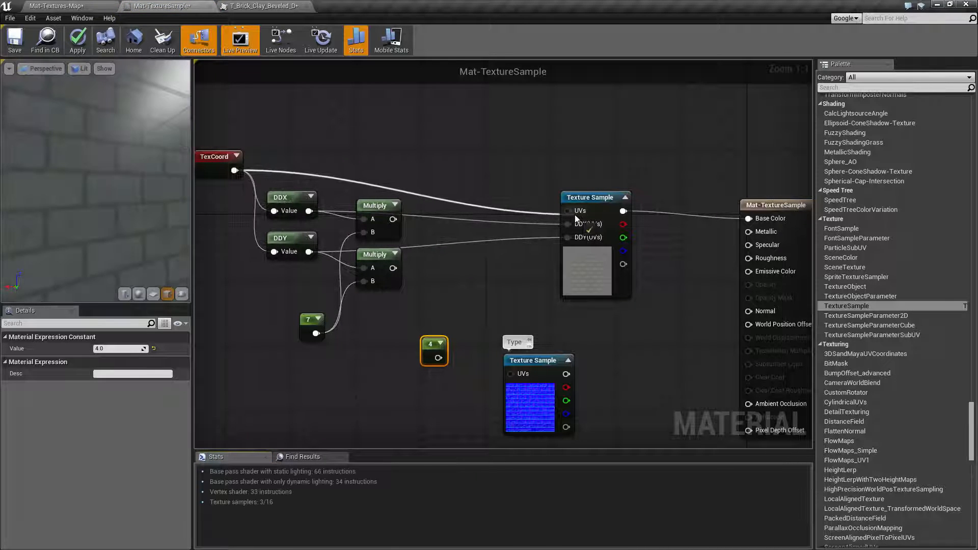
click(75, 41)
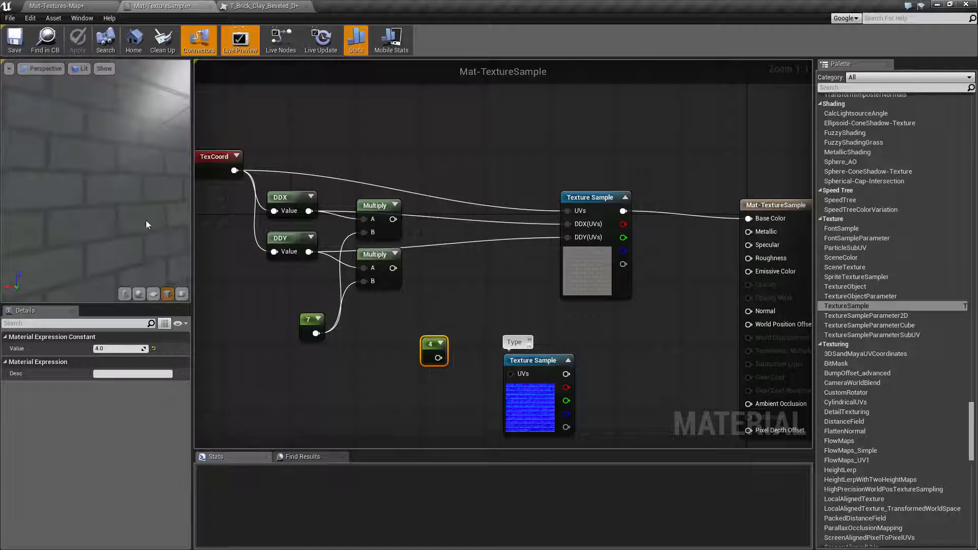
mouse_move(145, 172)
mouse_down()
mouse_move(161, 173)
mouse_move(144, 171)
mouse_up()
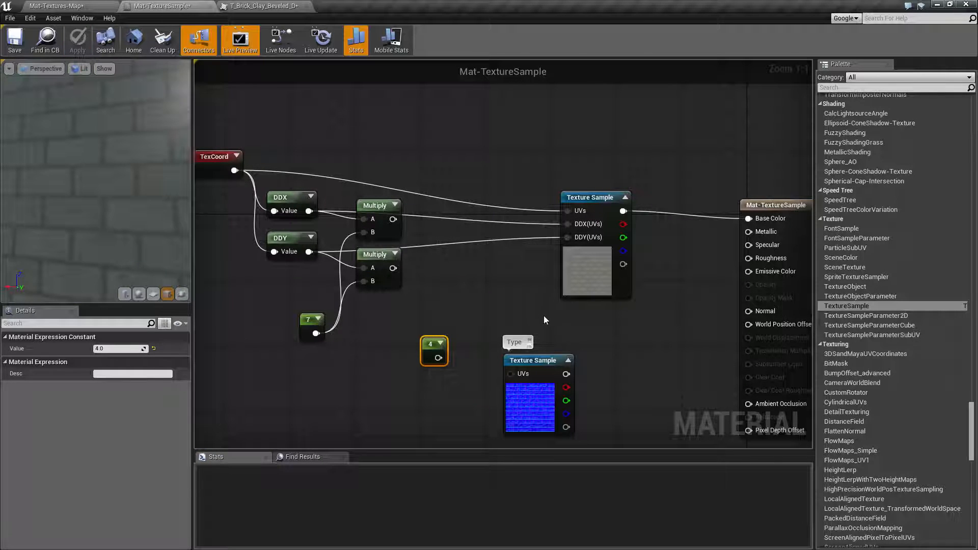
Set the upper Texture Sample's MipValueMode to None (use computed mip level) and disconnect TexCoord from its UVs, applying the material after each change.
click(596, 197)
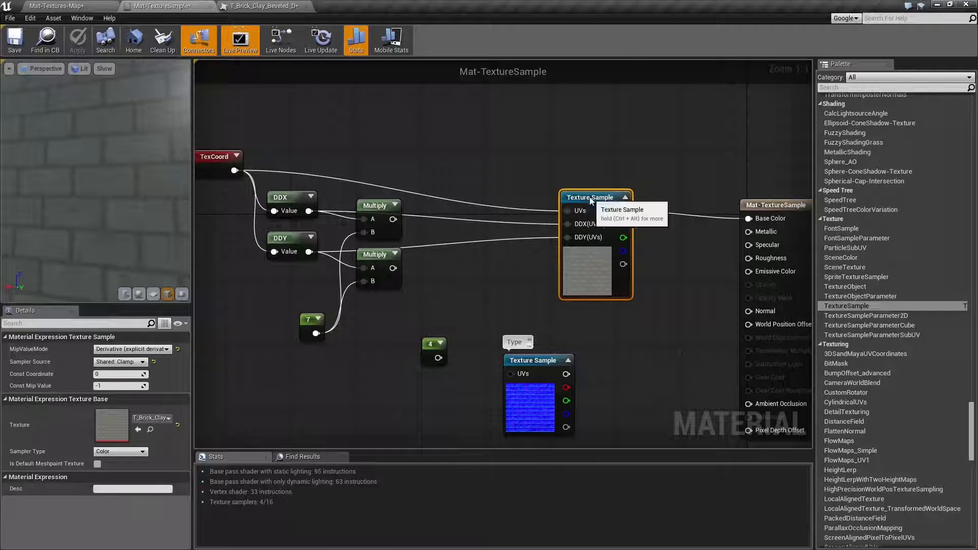
click(119, 350)
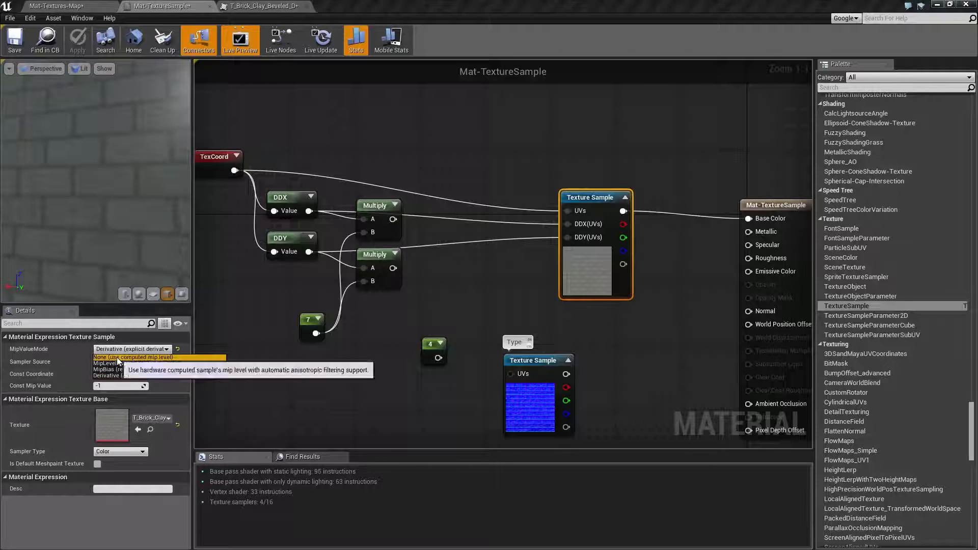
click(117, 357)
click(78, 45)
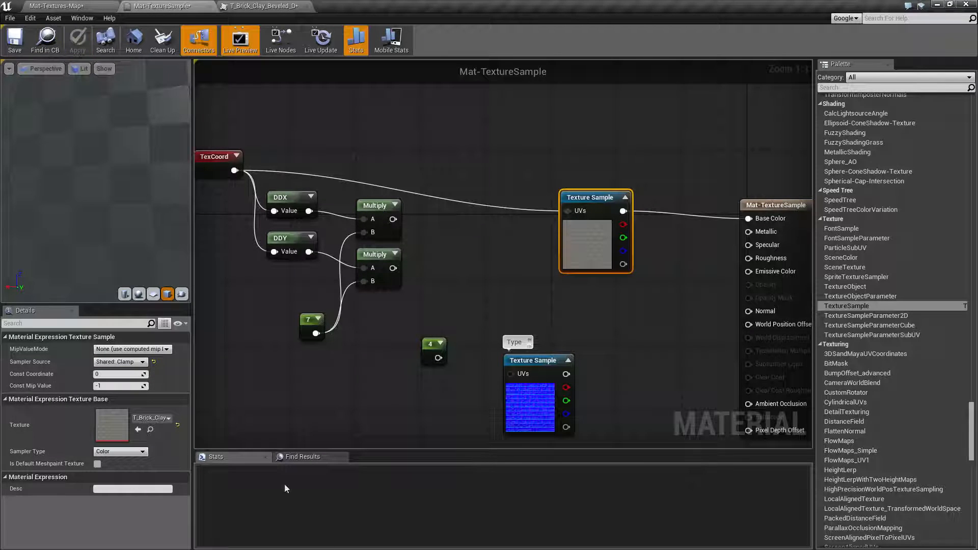
alt+click(568, 211)
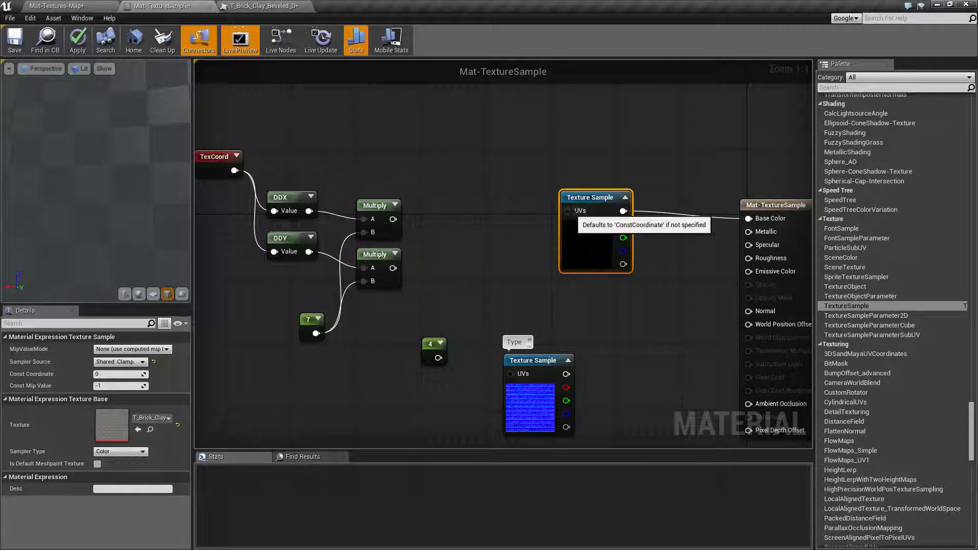
click(78, 41)
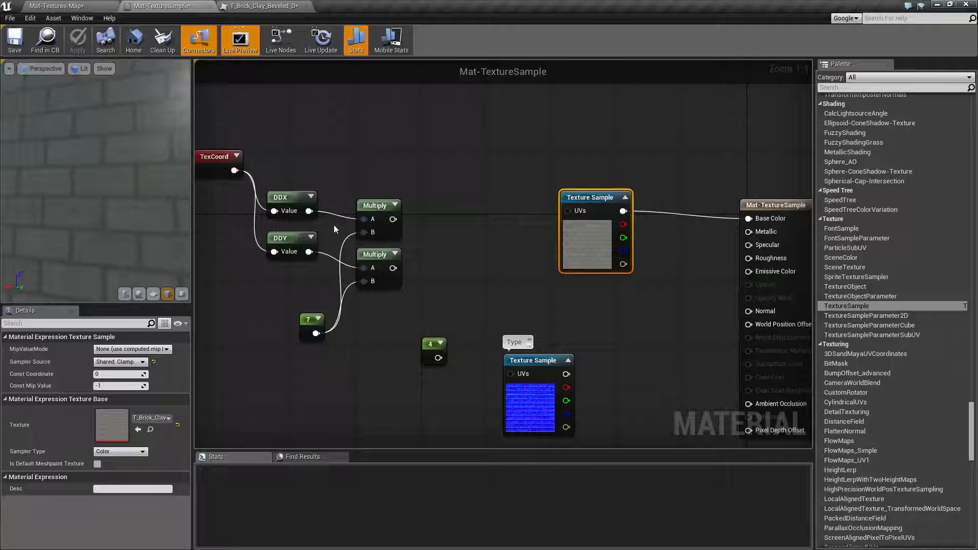
Examine the MipValueMode options available for the upper Texture Sample and their descriptions.
drag(217, 120, 411, 368)
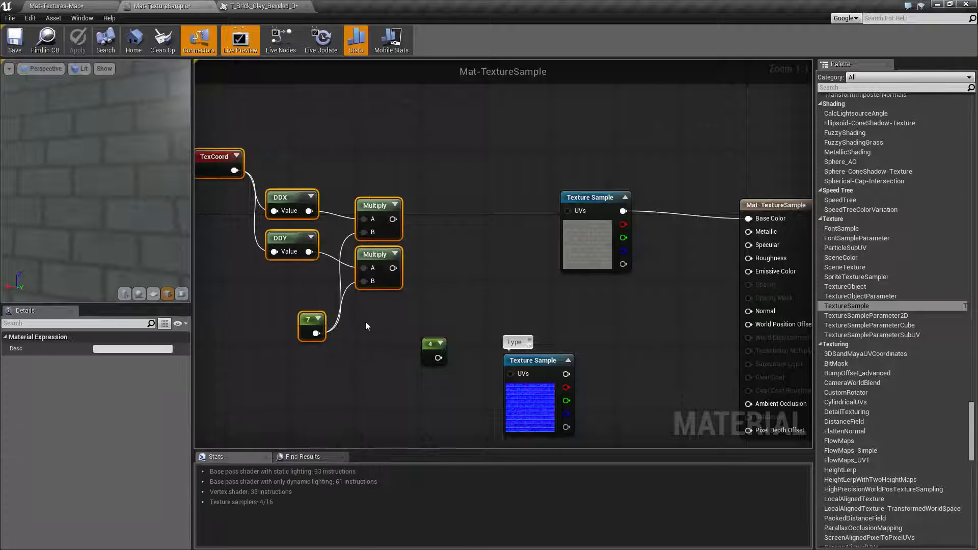
click(365, 322)
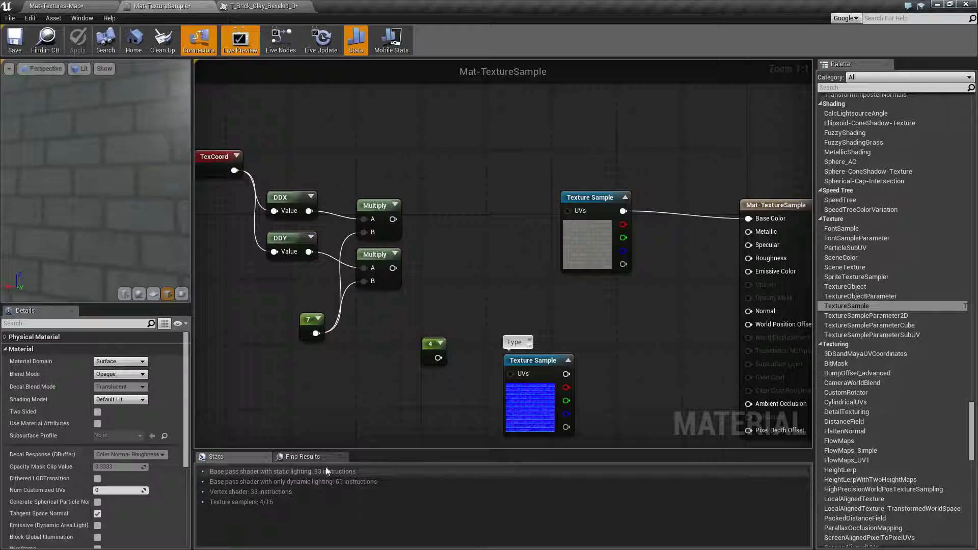
click(586, 240)
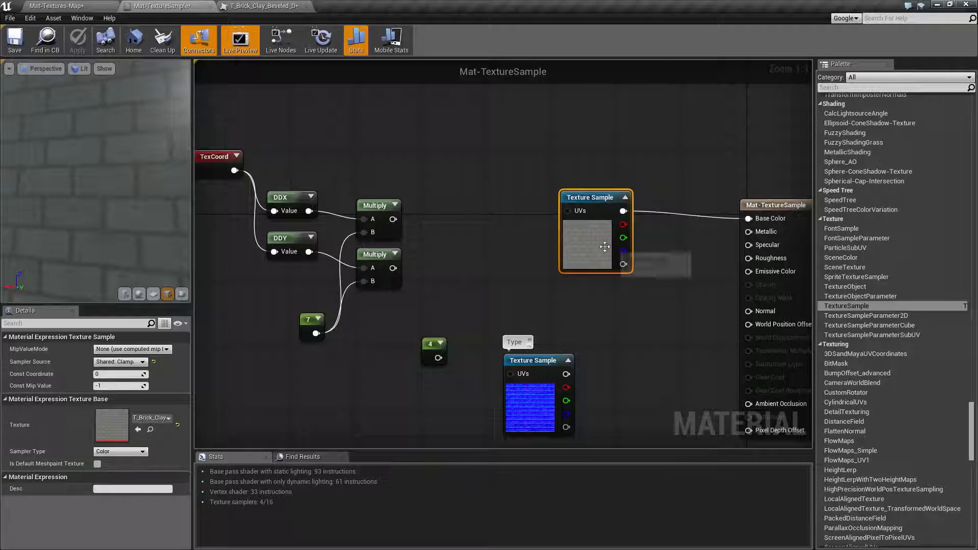
click(127, 349)
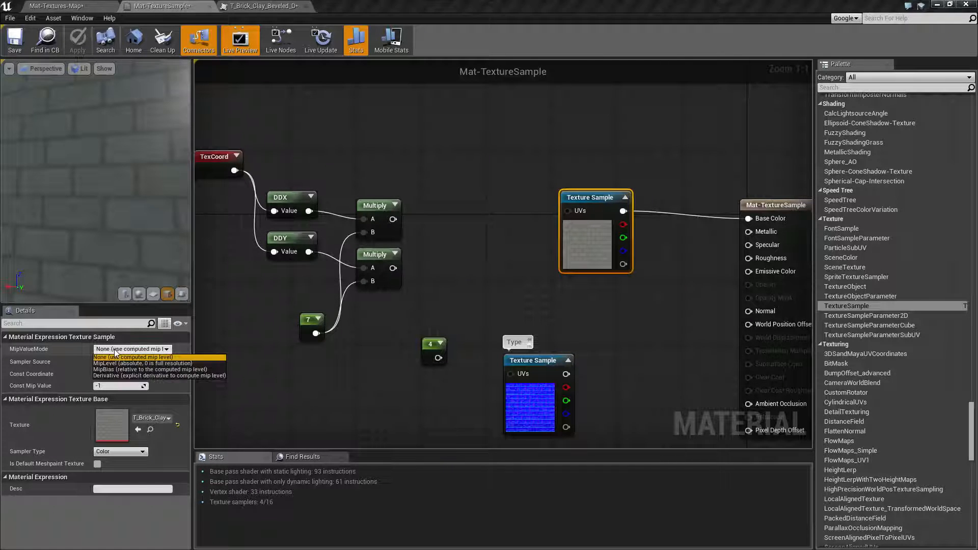
click(118, 357)
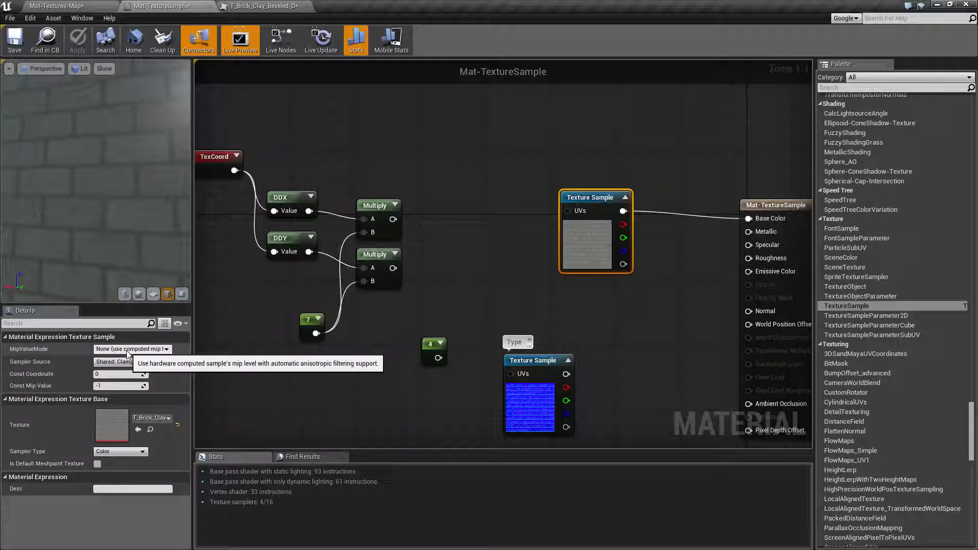
click(128, 349)
click(127, 351)
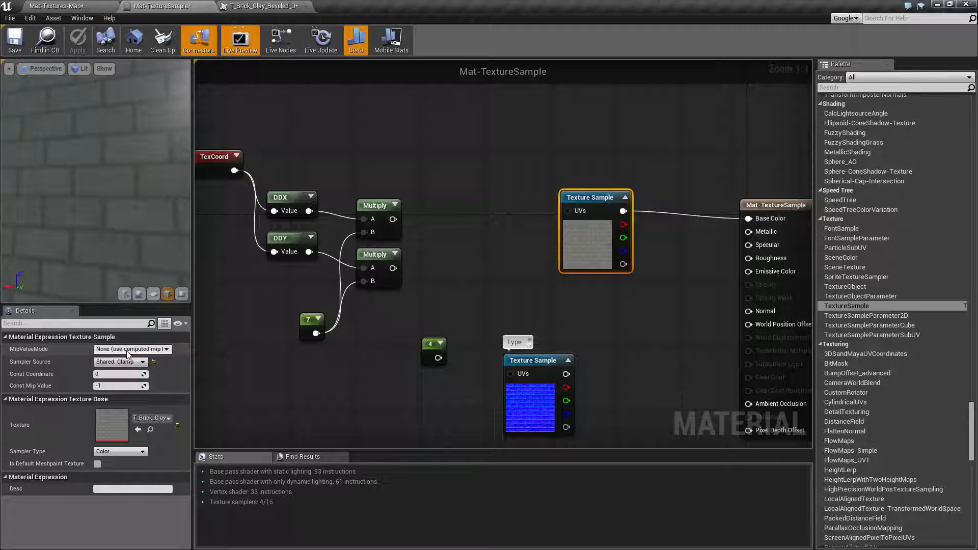
click(128, 351)
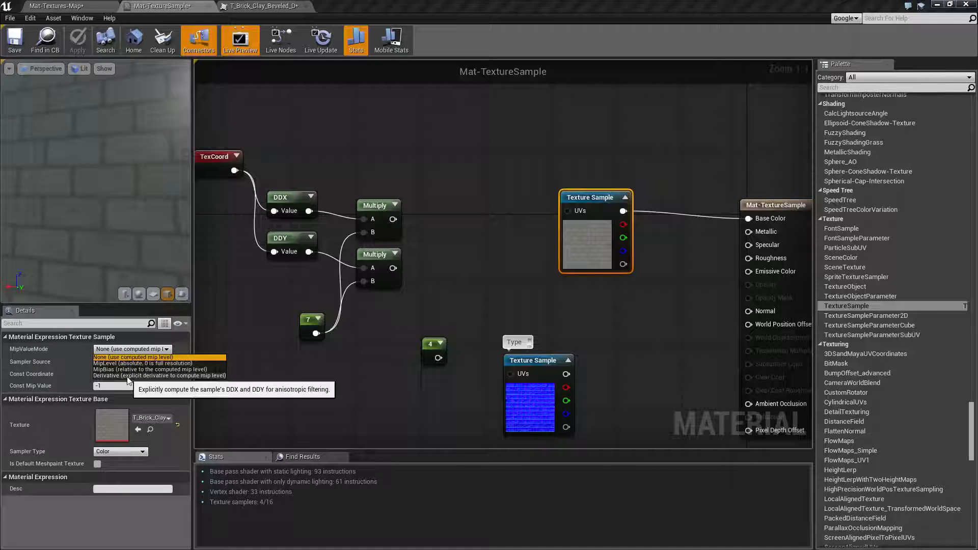
click(121, 350)
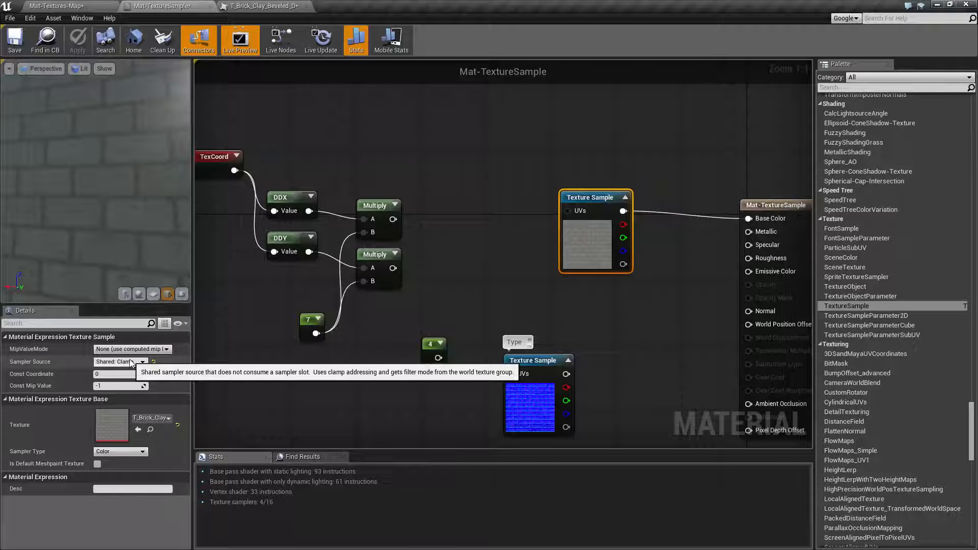
Set the upper Texture Sample's Sampler Source to From texture asset and apply the material.
click(131, 363)
click(125, 369)
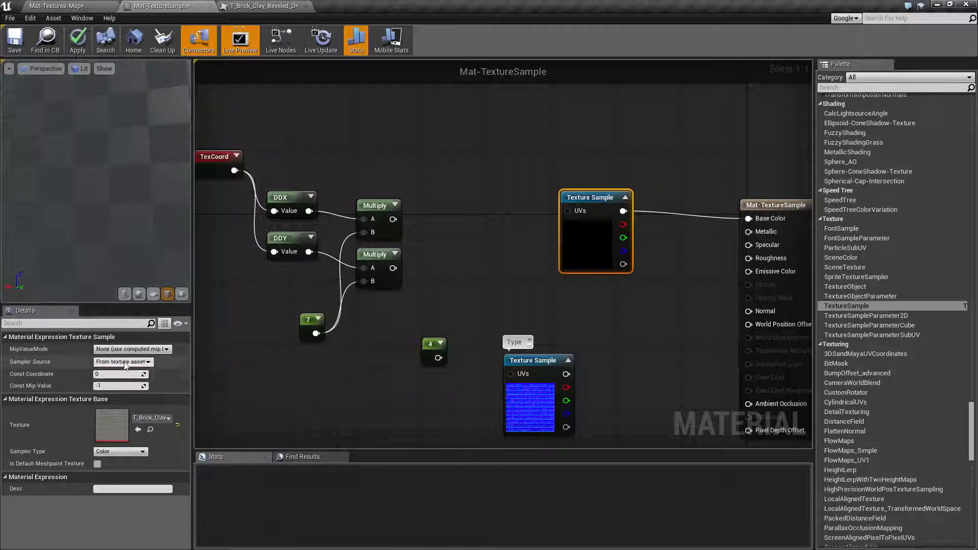
click(77, 42)
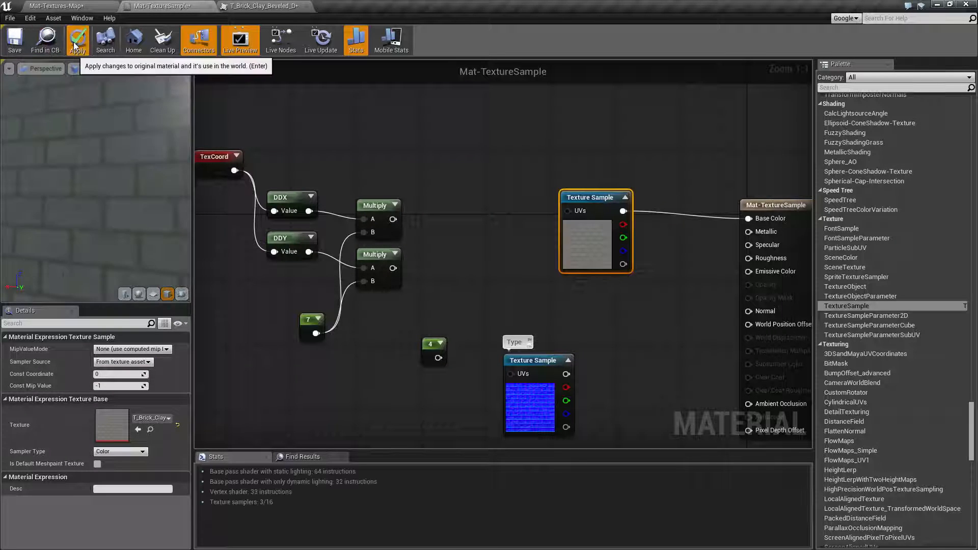
click(75, 44)
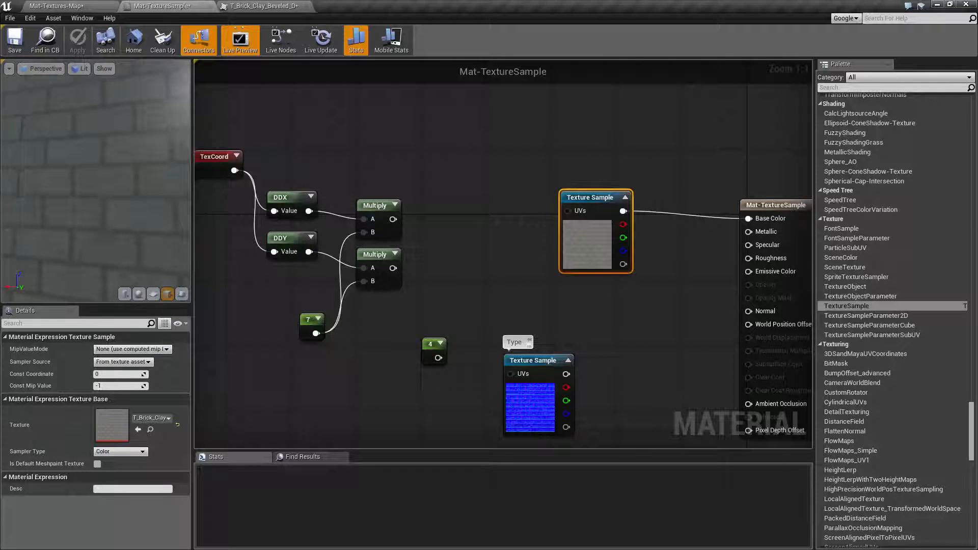
Review the upper Texture Sample's Sampler Source options and check the material's texture sampler usage in the stats.
click(122, 362)
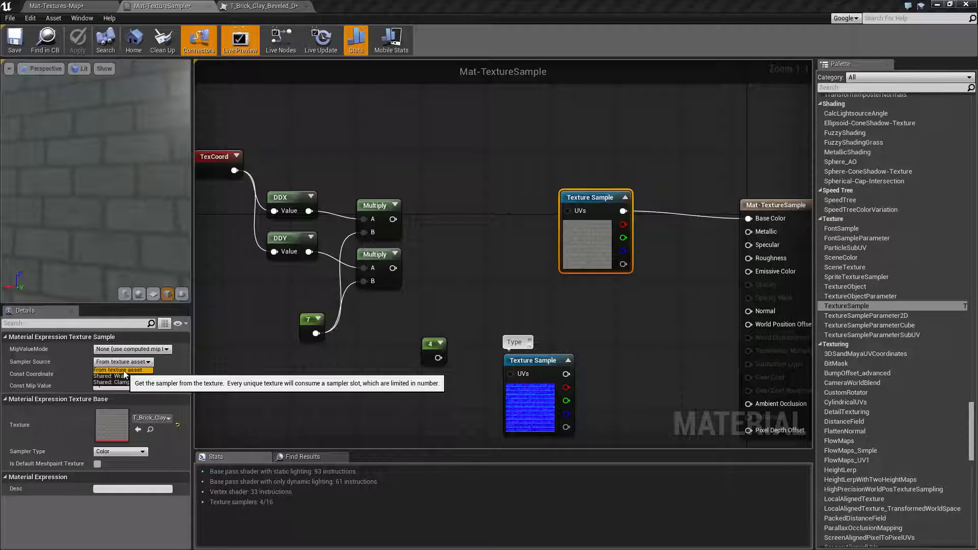
click(124, 371)
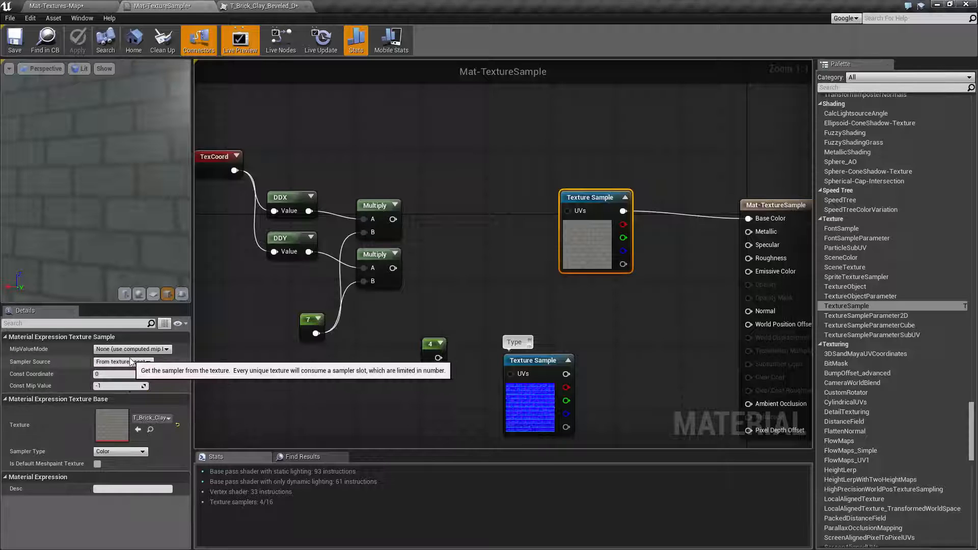
click(127, 363)
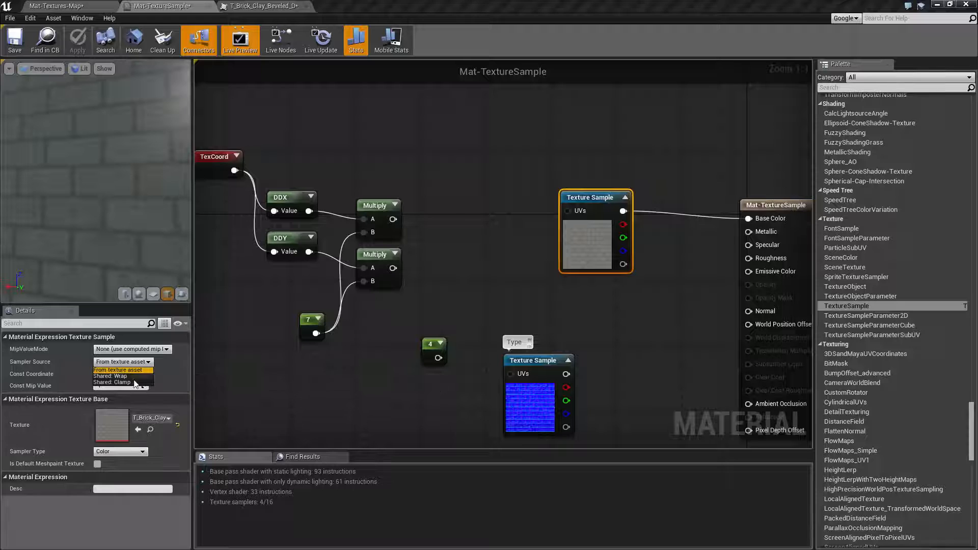
click(242, 417)
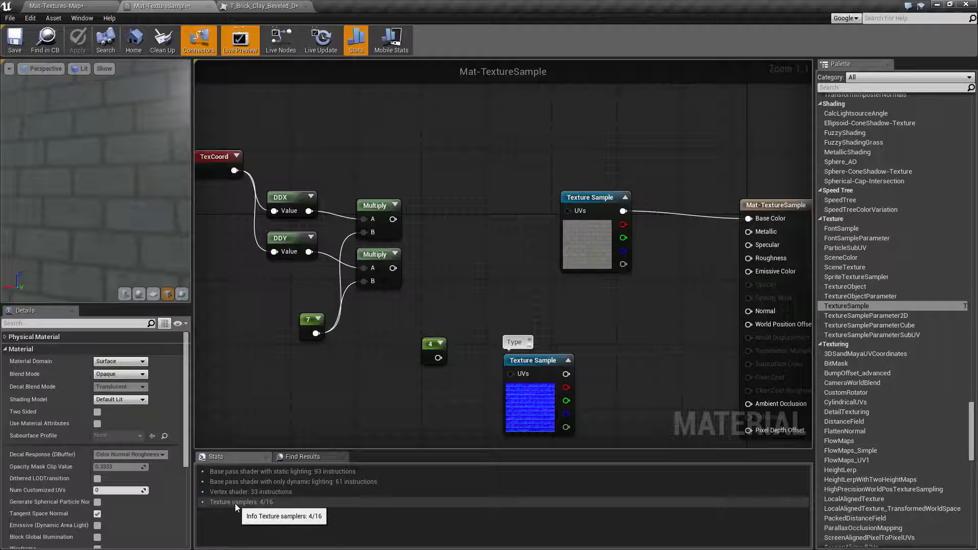
Try the Shared: Wrap and Shared: Clamp options as the upper Texture Sample's Sampler Source.
click(566, 243)
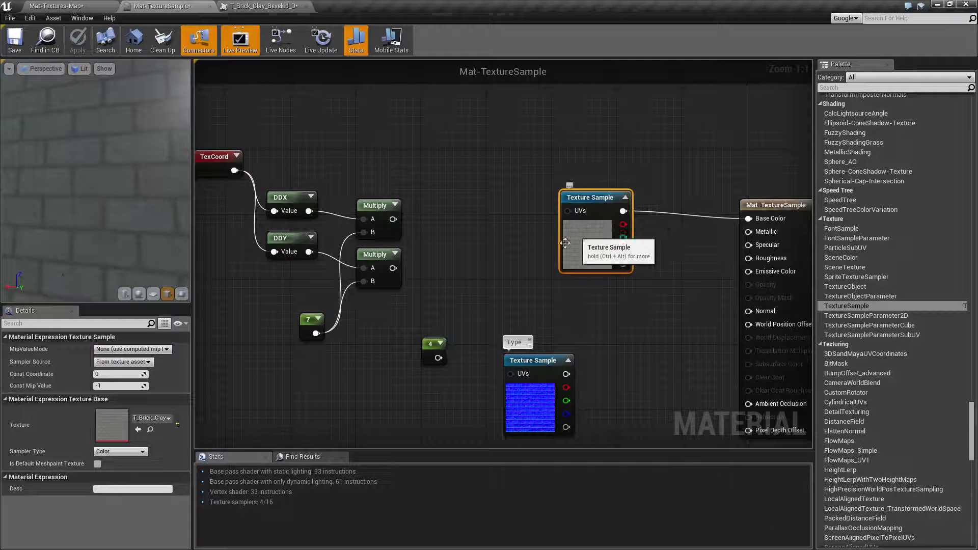
click(122, 362)
click(119, 376)
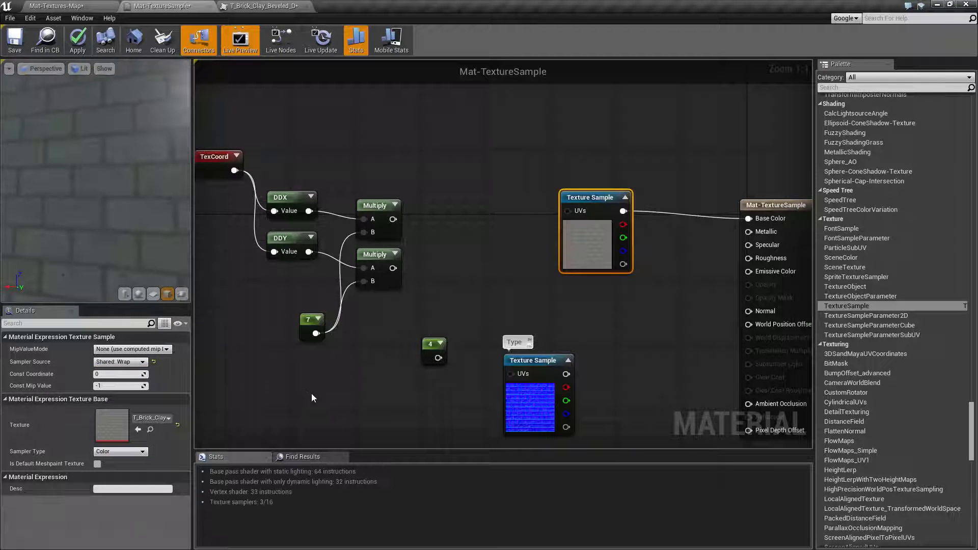
right_drag(319, 399, 283, 355)
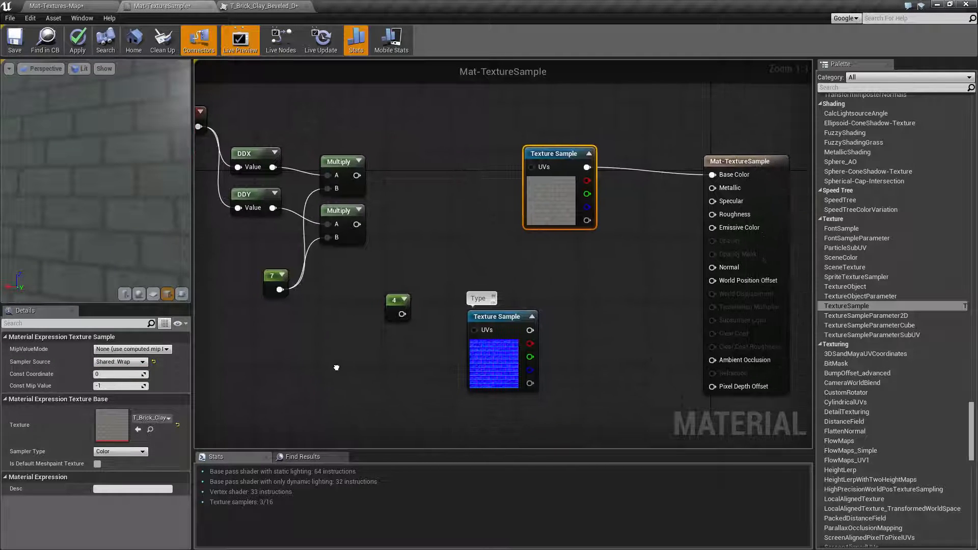
click(124, 362)
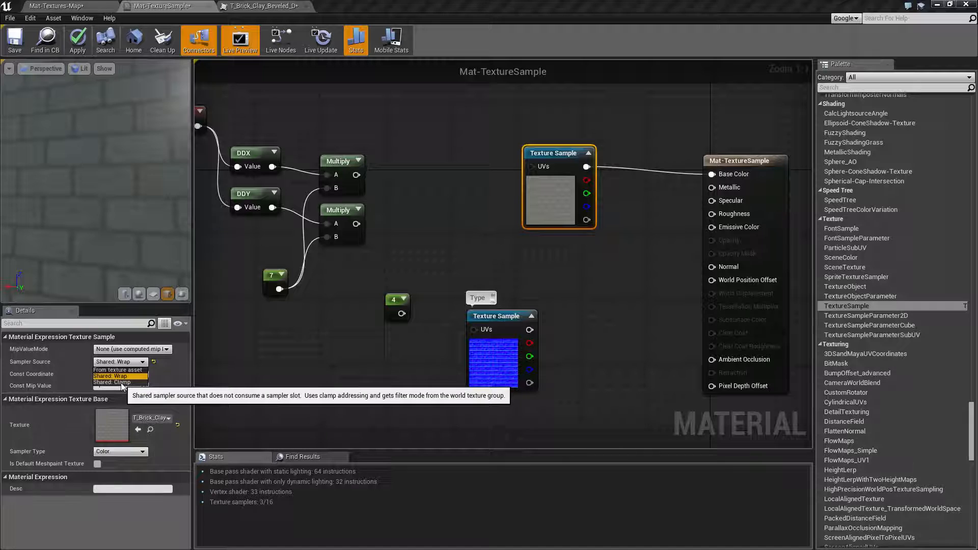
click(121, 383)
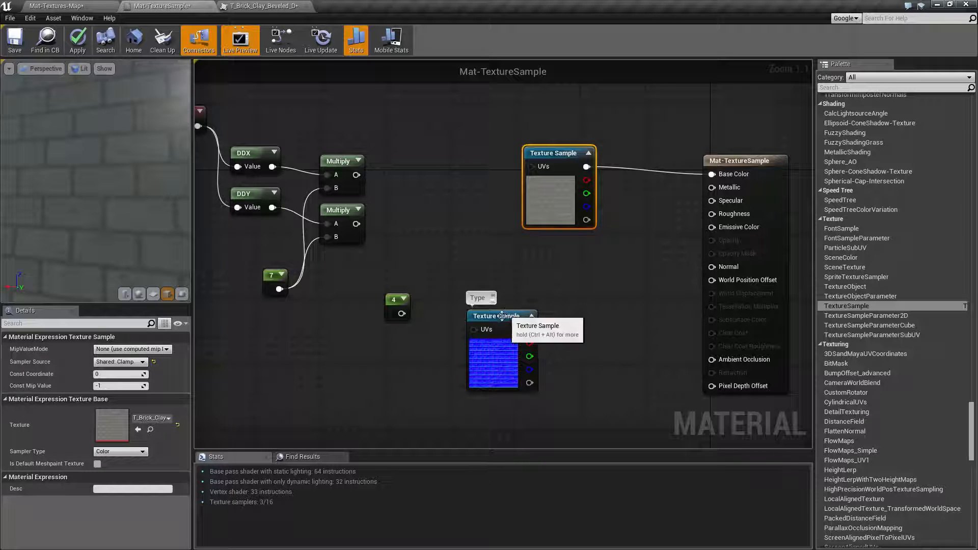
Align the normal map Texture Sample beneath the upper one and connect its output to the material's Normal input.
drag(505, 320, 559, 303)
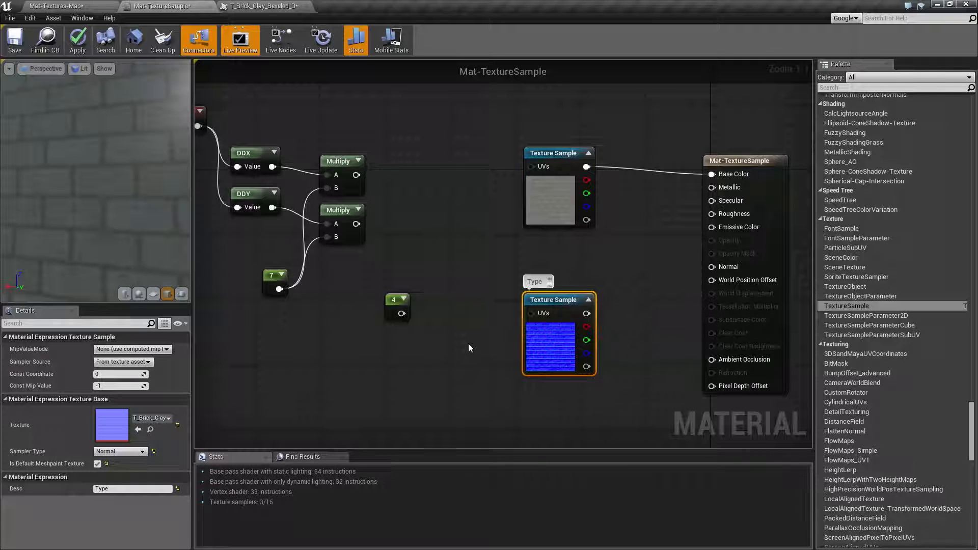
right_drag(469, 344, 408, 325)
drag(526, 295, 651, 248)
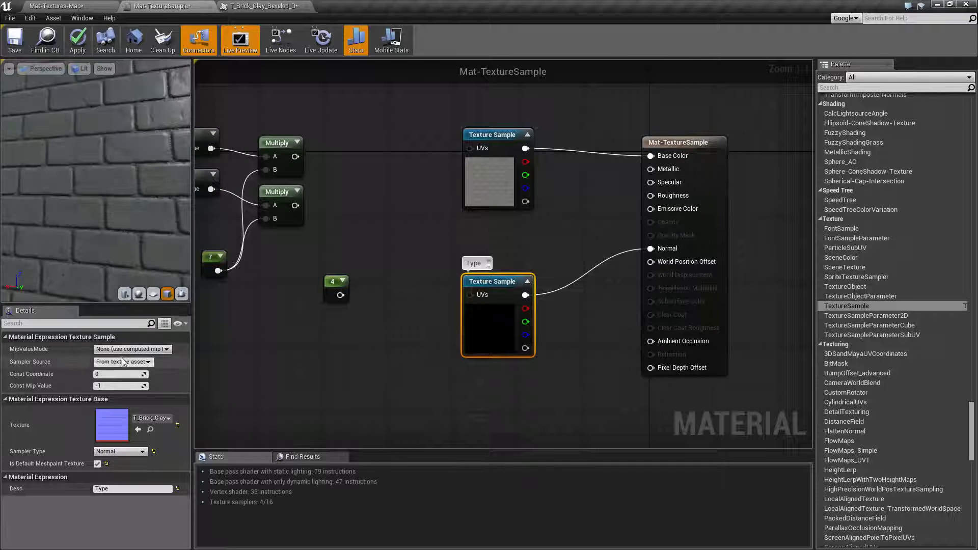
Restore the upper Texture Sample's Sampler Source to From texture asset and apply the material.
click(500, 132)
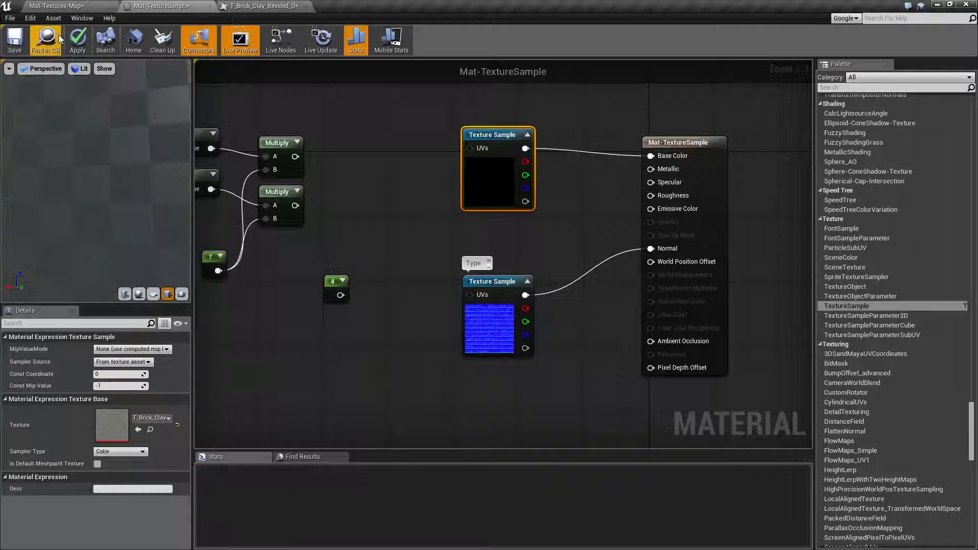
click(77, 45)
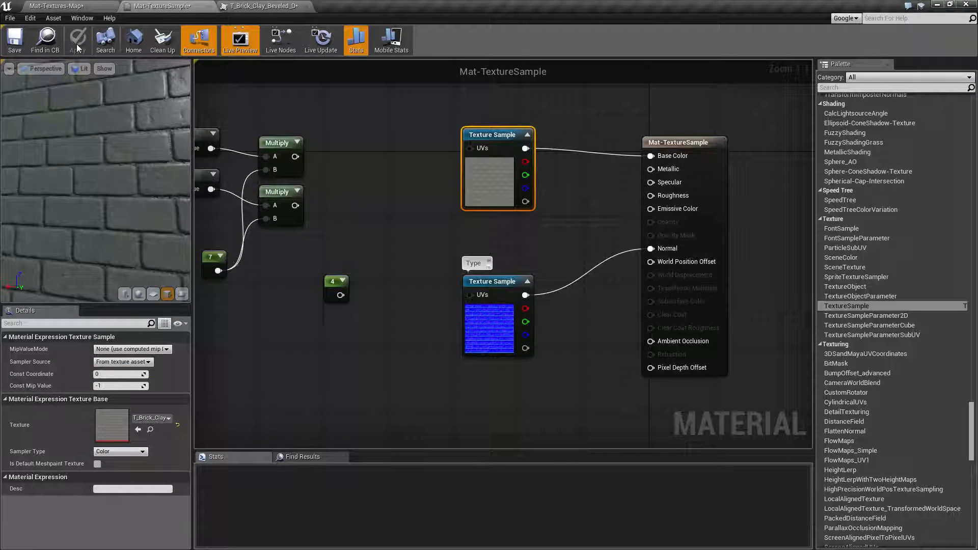
right_drag(455, 399, 446, 377)
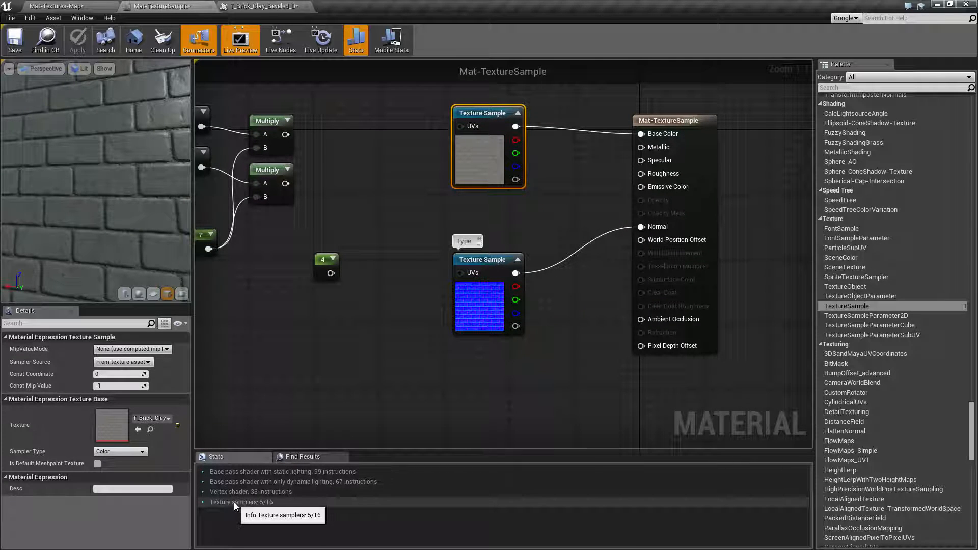
right_drag(579, 277, 573, 310)
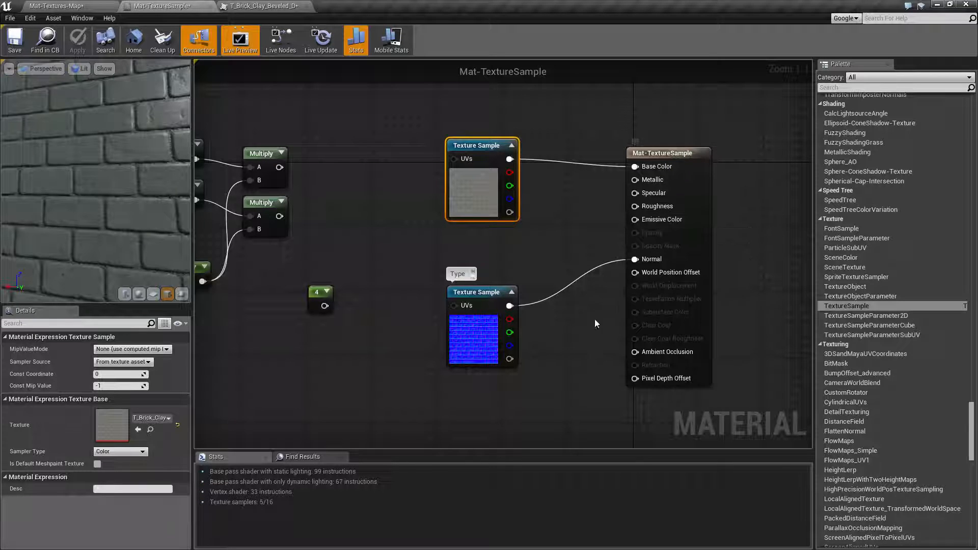
right_drag(594, 319, 614, 296)
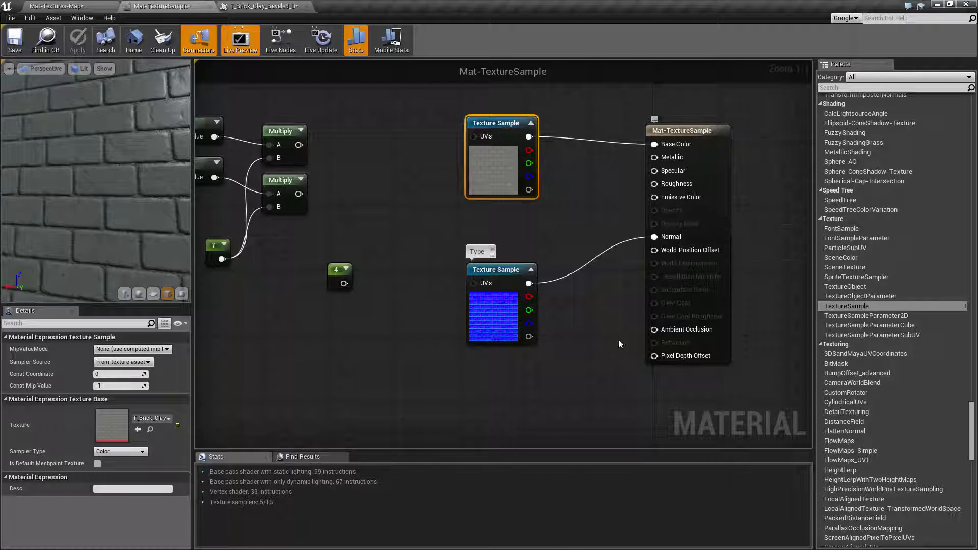
right_drag(619, 339, 614, 323)
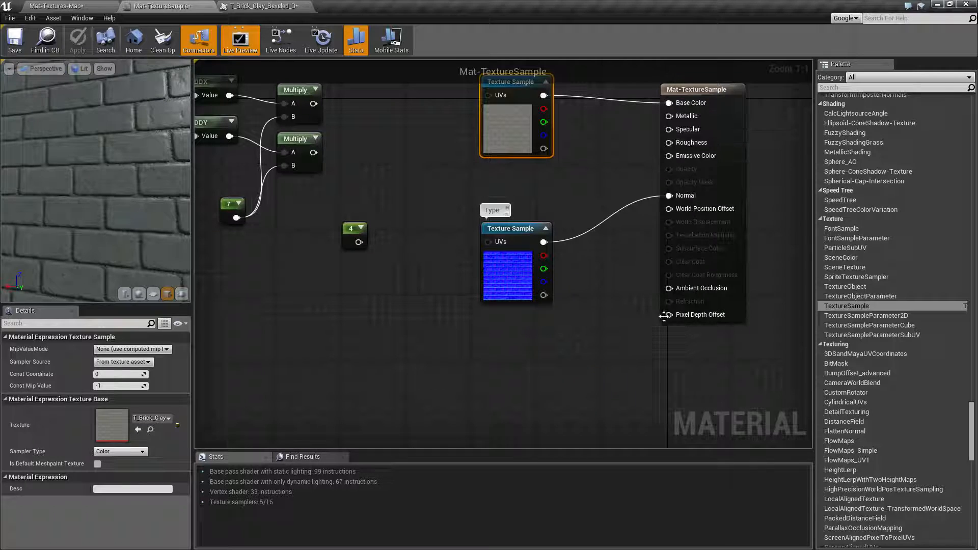
right_drag(641, 253, 644, 301)
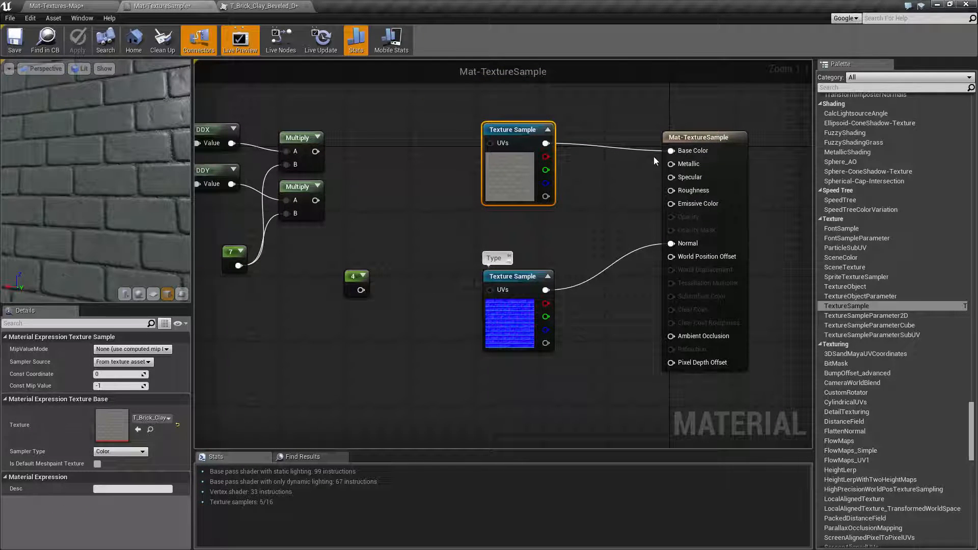
right_drag(597, 315, 522, 302)
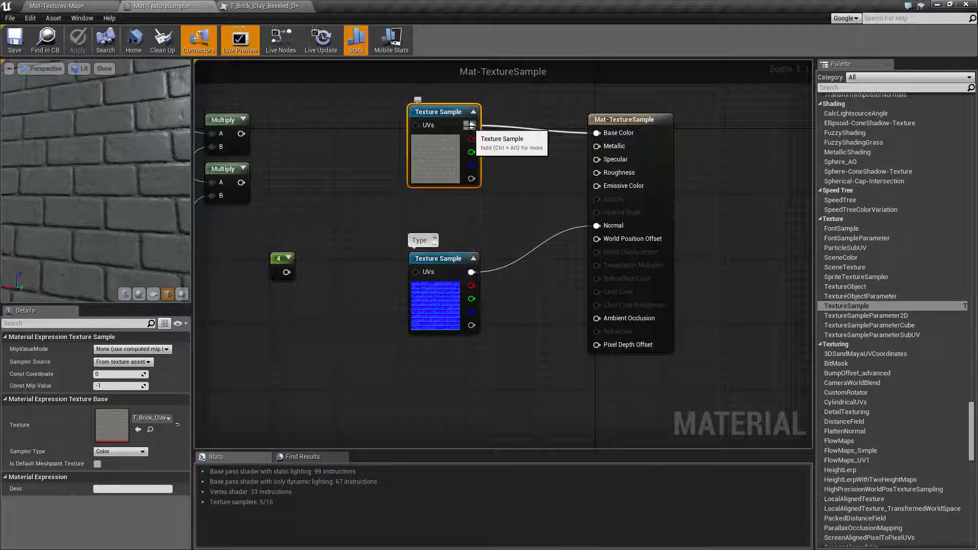
Connect the upper Texture Sample's output also to Ambient Occlusion, apply the material and check the texture samplers in the stats.
drag(471, 126, 601, 319)
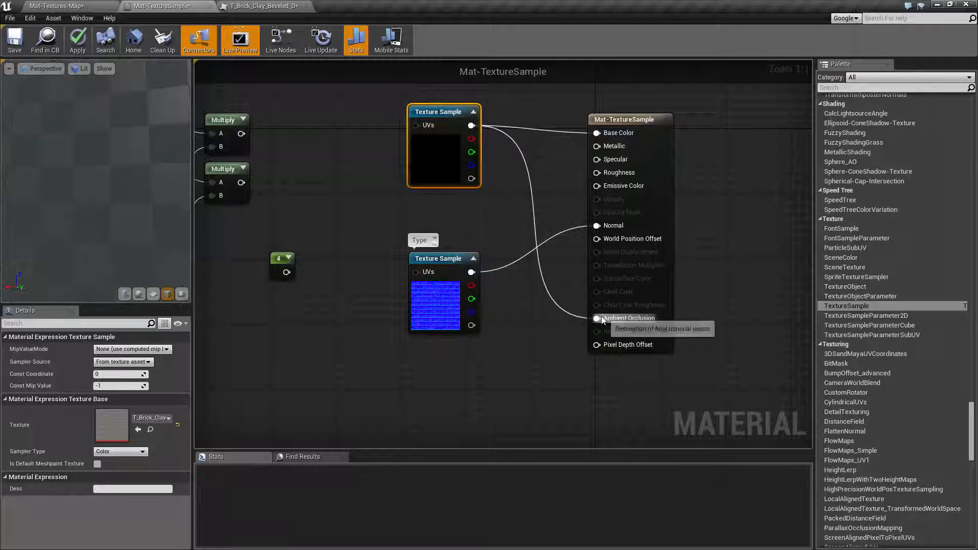
click(77, 40)
right_drag(495, 400, 484, 368)
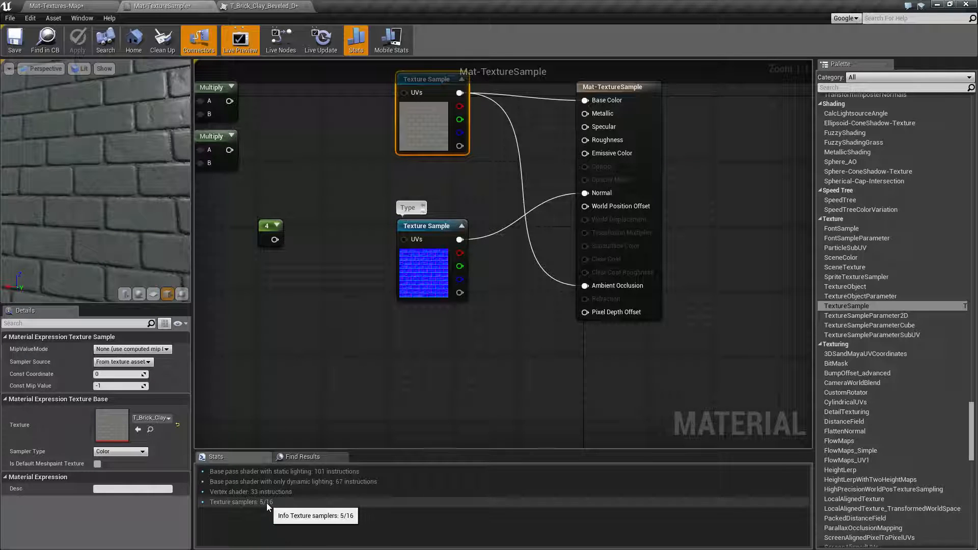
click(267, 503)
right_drag(459, 340, 472, 387)
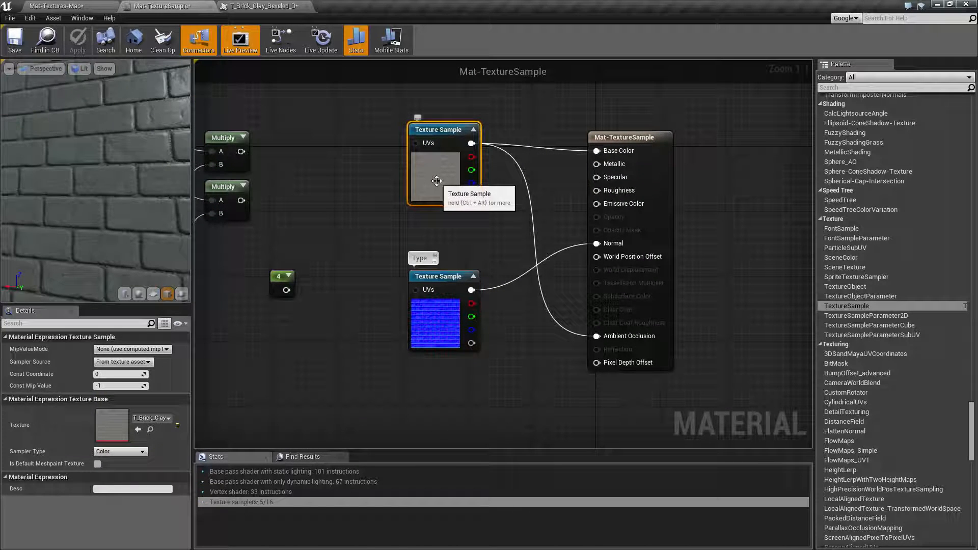
right_drag(460, 225, 490, 145)
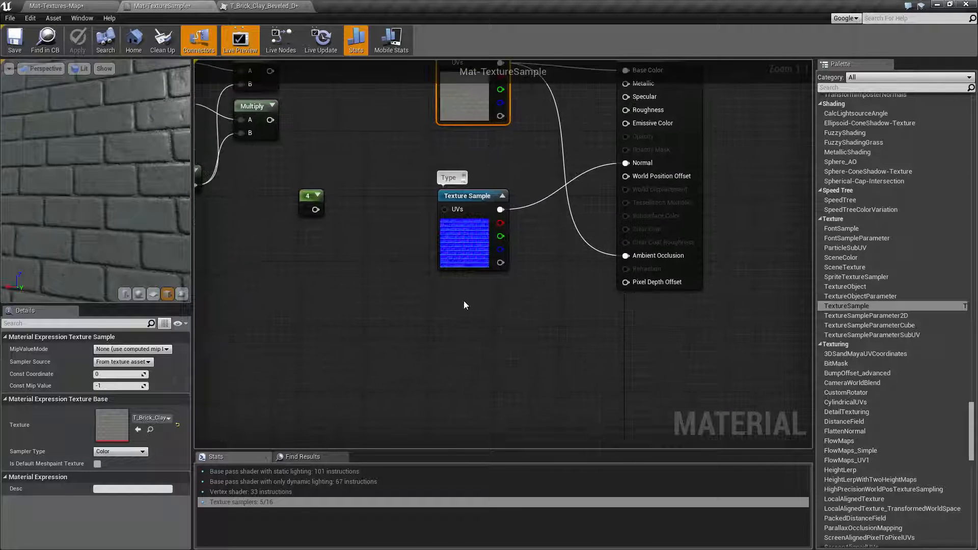
right_drag(462, 310, 612, 336)
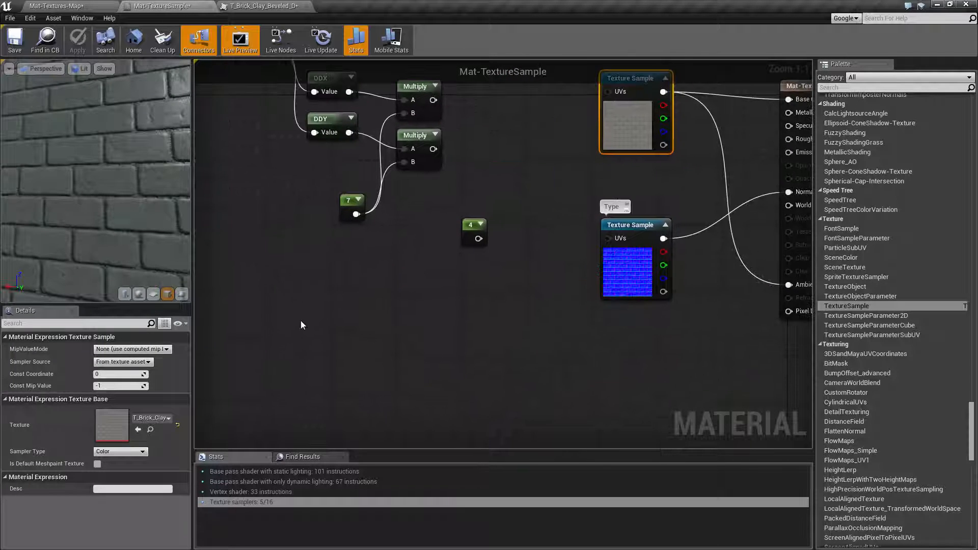
click(299, 320)
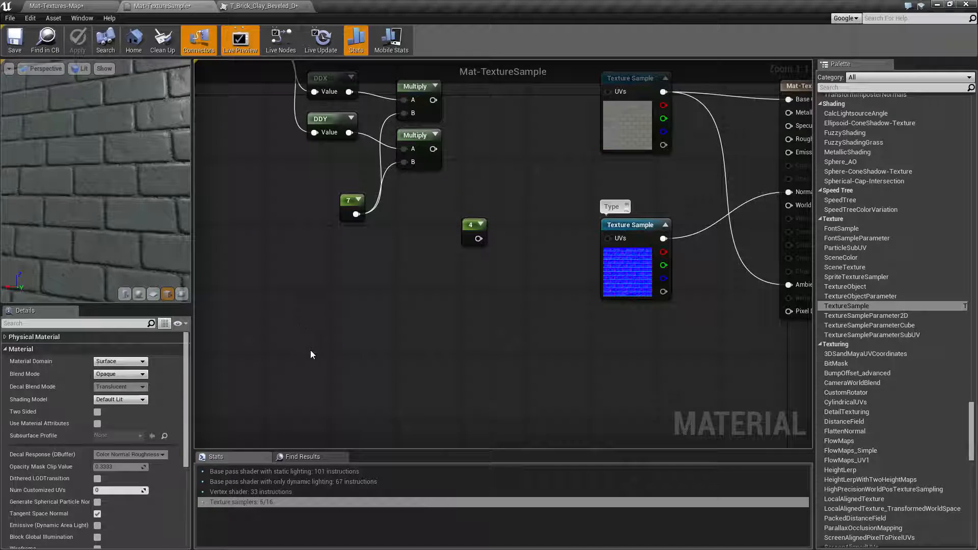
right_drag(310, 350, 339, 355)
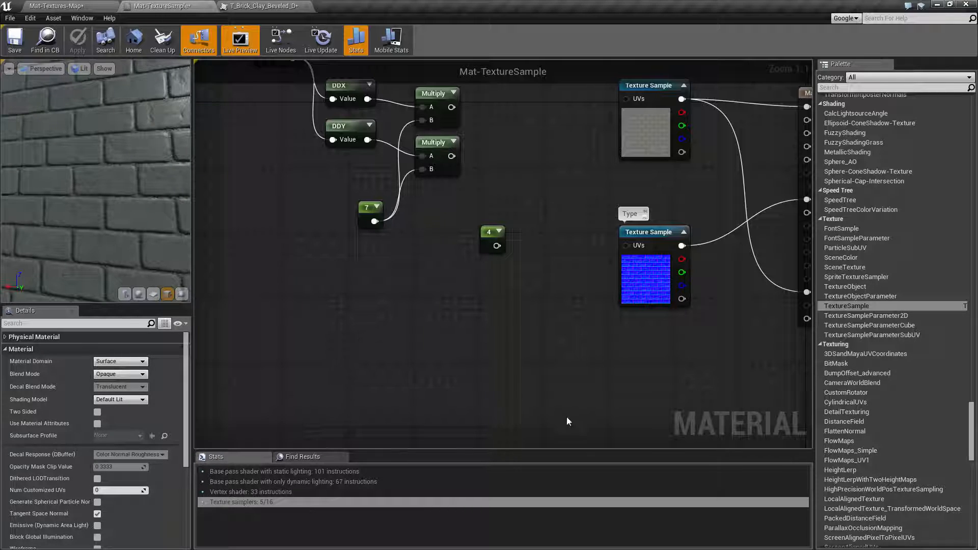
right_drag(566, 416, 427, 417)
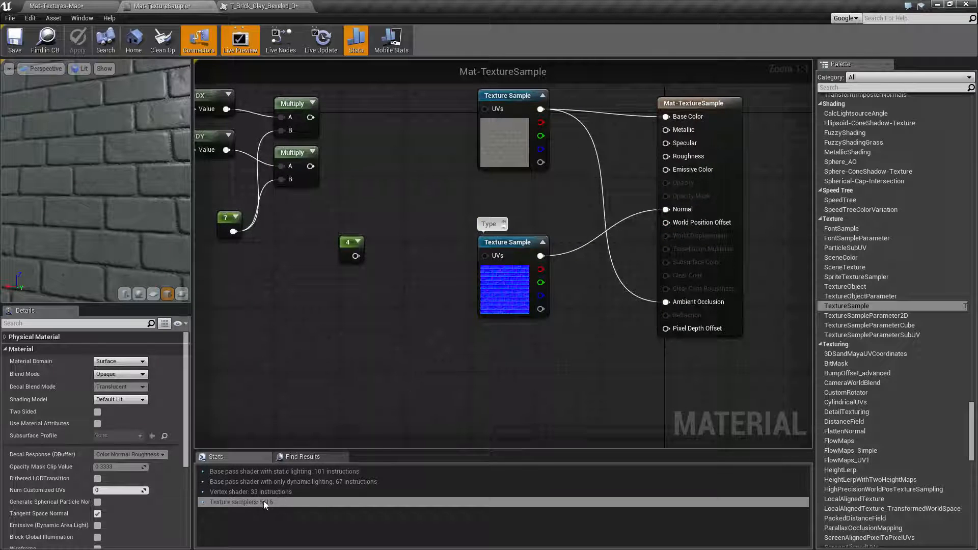
right_drag(553, 394, 506, 434)
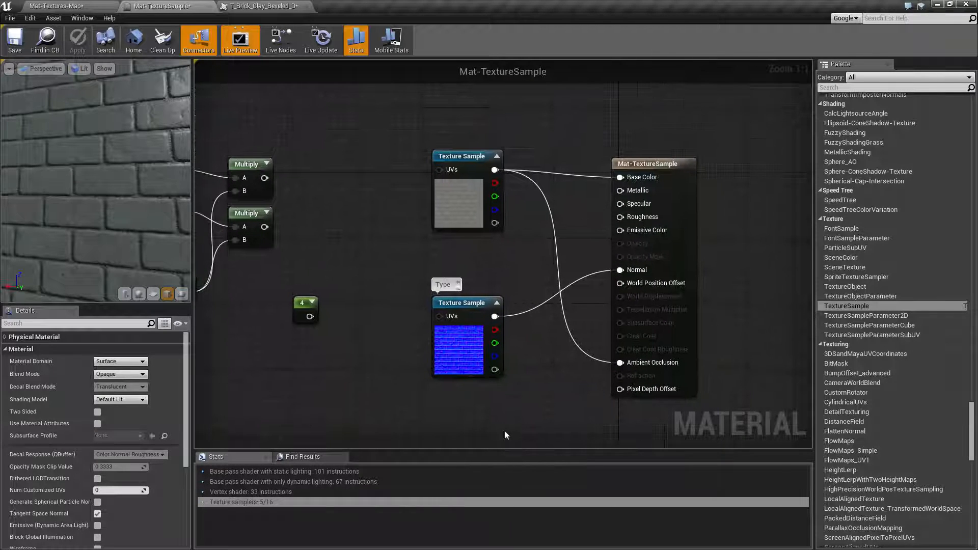
Review the Sampler Source options of the normal map Texture Sample, including Shared: Wrap.
click(462, 307)
click(134, 362)
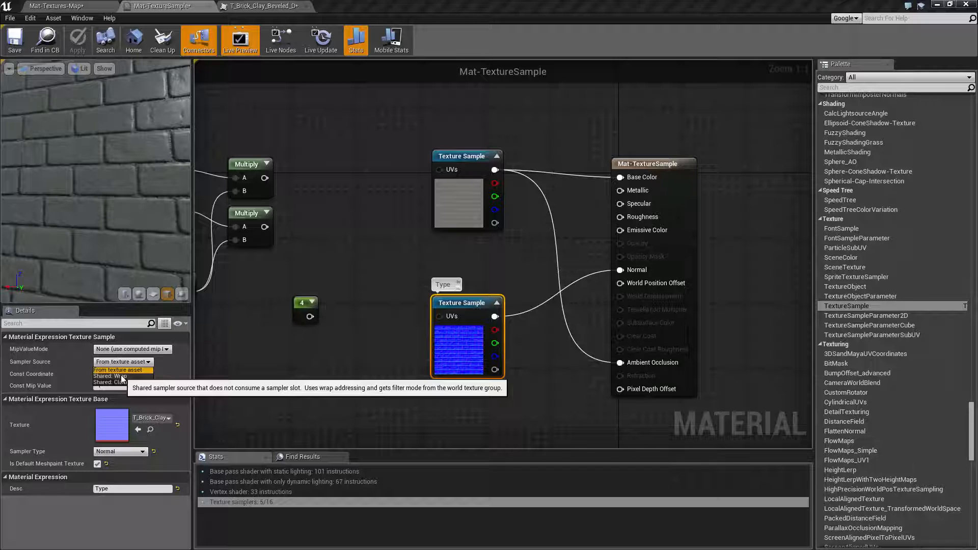
click(122, 379)
click(397, 355)
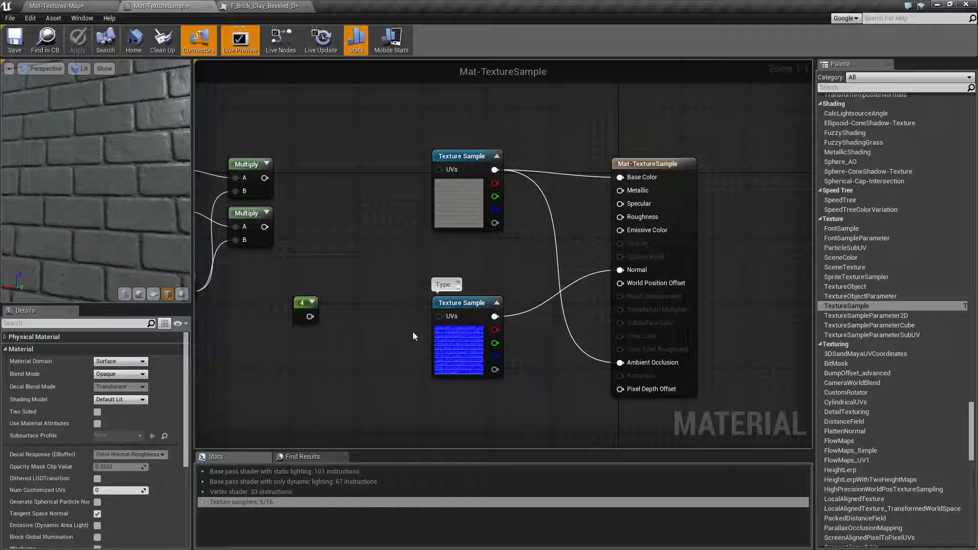
click(471, 306)
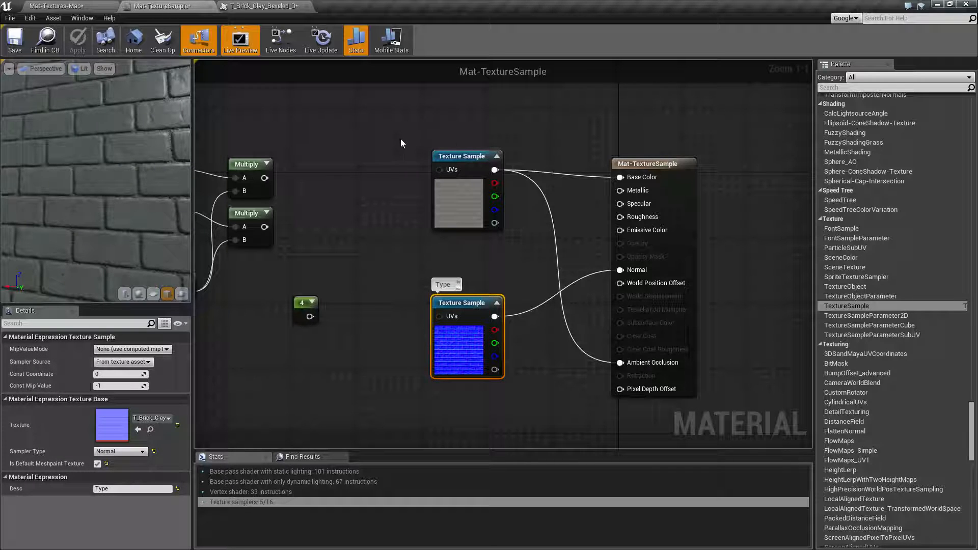
Disconnect the upper Texture Sample from the material's Ambient Occlusion input.
drag(401, 139, 401, 340)
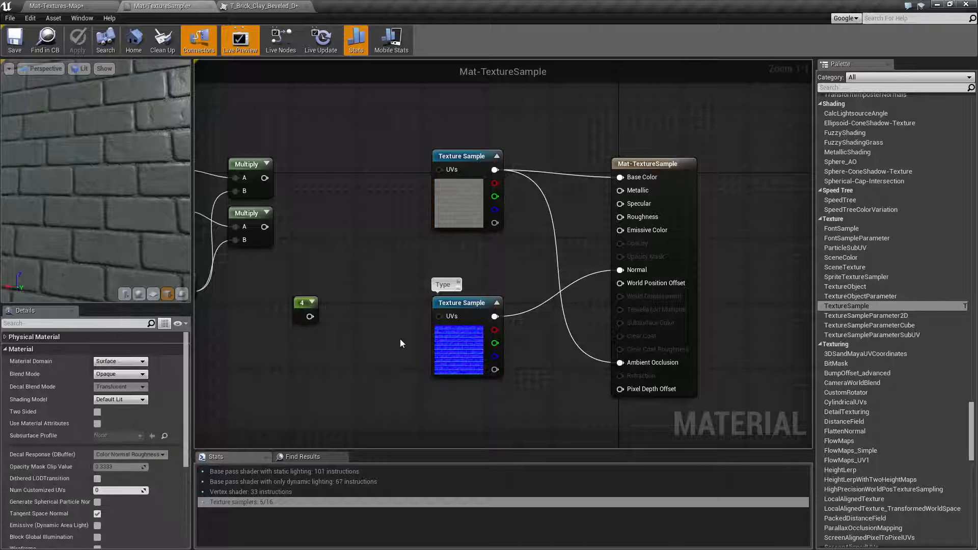
alt+click(620, 363)
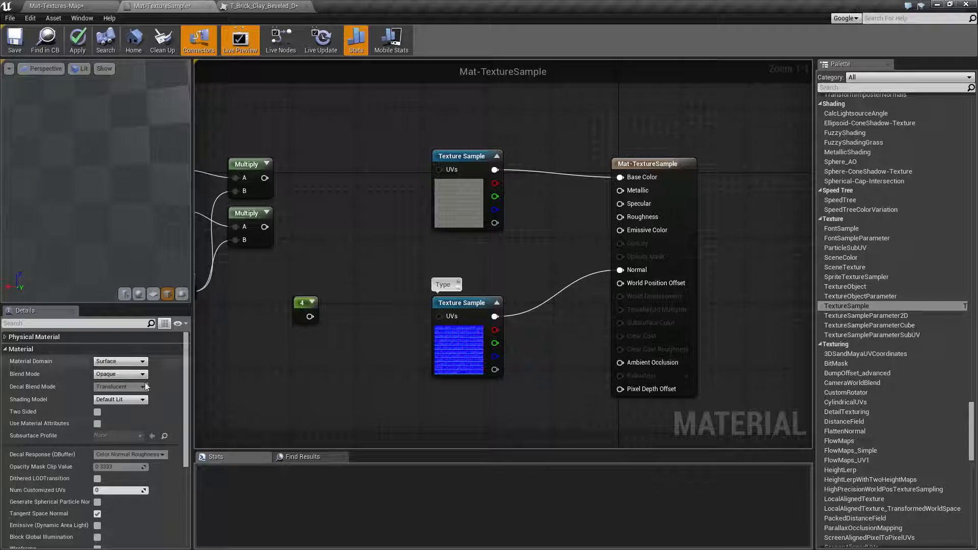
click(494, 302)
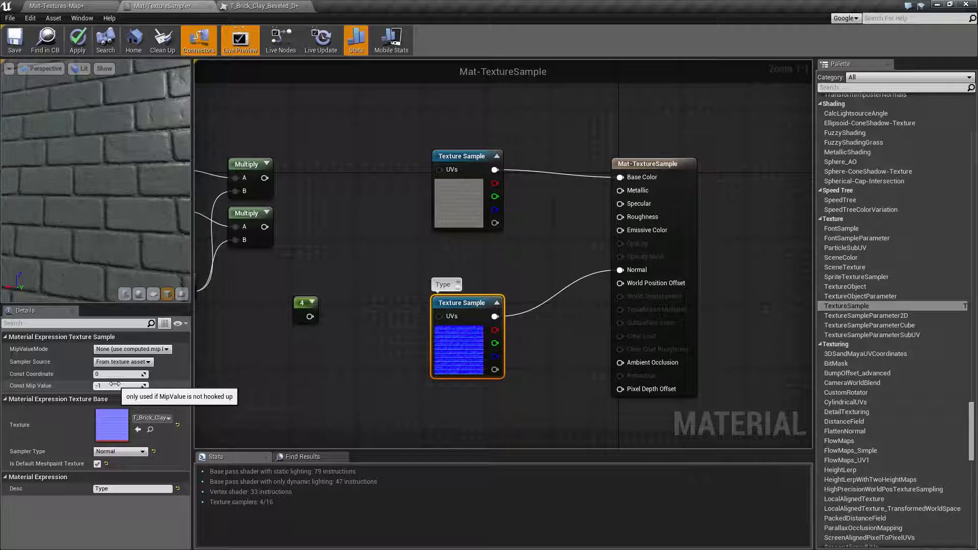
Try MipLevel as the upper Texture Sample's MipValueMode, then restore None (use computed mip level).
click(475, 210)
click(127, 349)
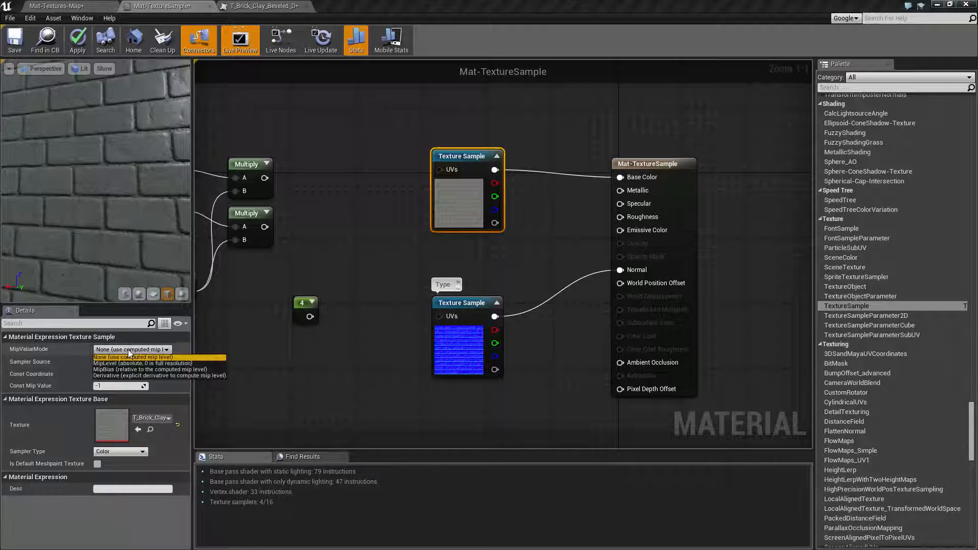
click(132, 363)
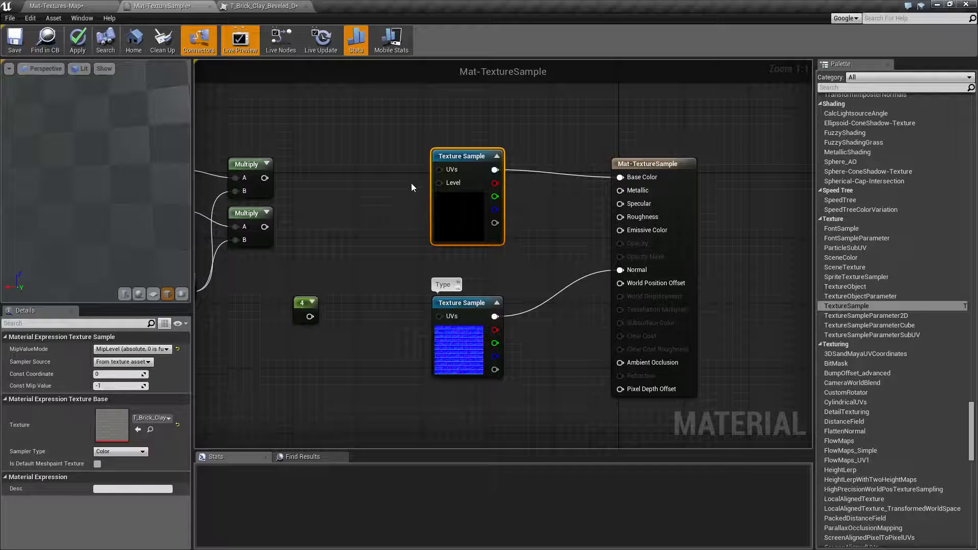
click(132, 349)
click(125, 358)
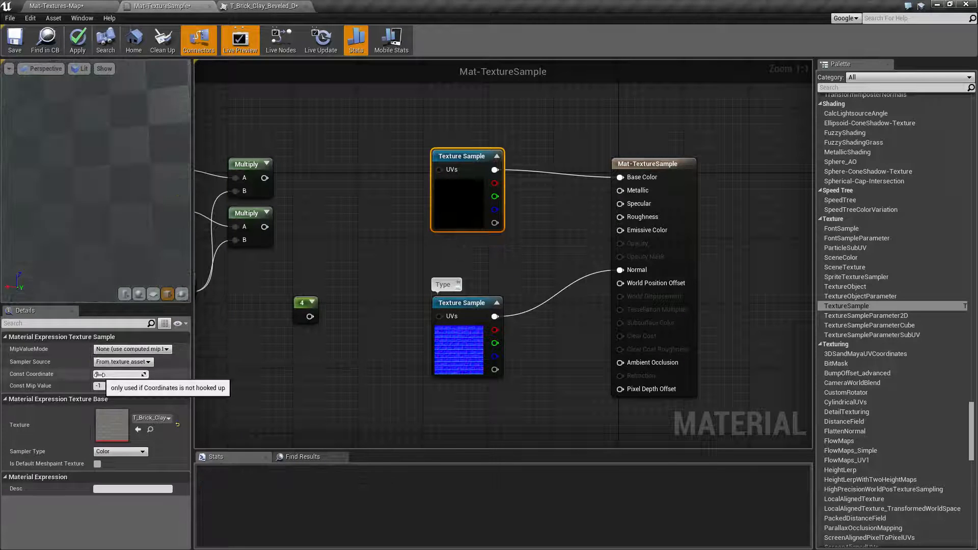
Move both Texture Samples closer to the material node and align them one above the other.
right_drag(403, 304, 454, 301)
drag(515, 297, 533, 284)
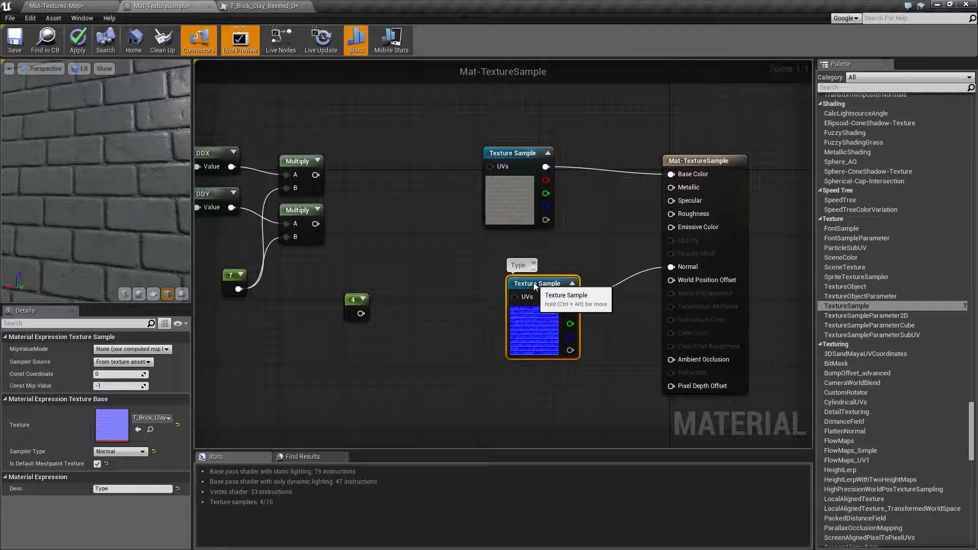
drag(518, 157, 534, 164)
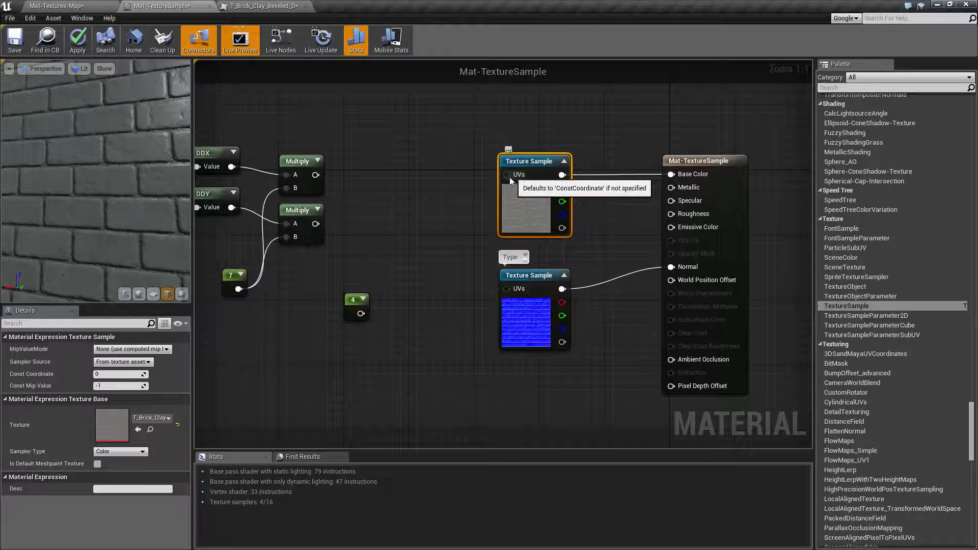
drag(507, 175, 414, 175)
click(405, 172)
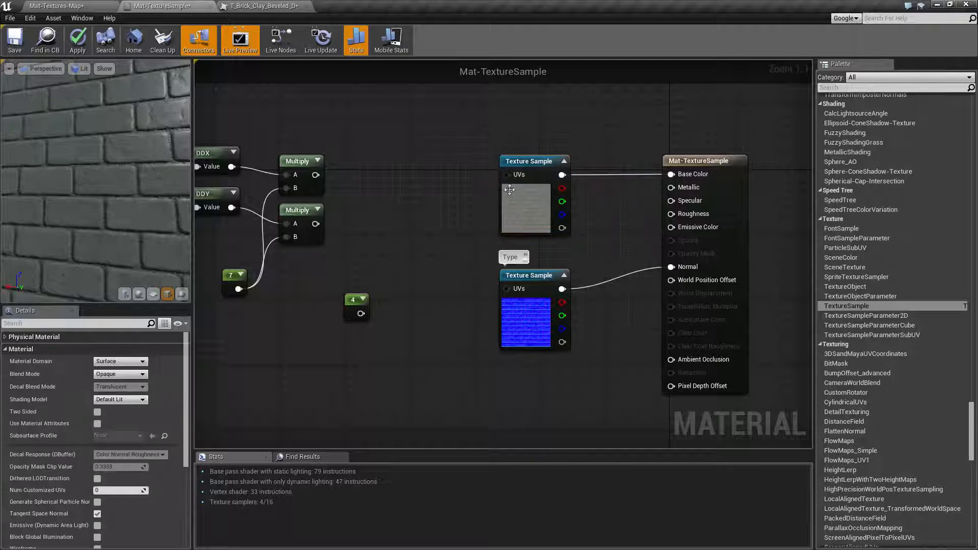
Cycle the upper Texture Sample's MipValueMode through MipLevel, MipBias and Derivative, then return it to None.
click(509, 190)
click(130, 349)
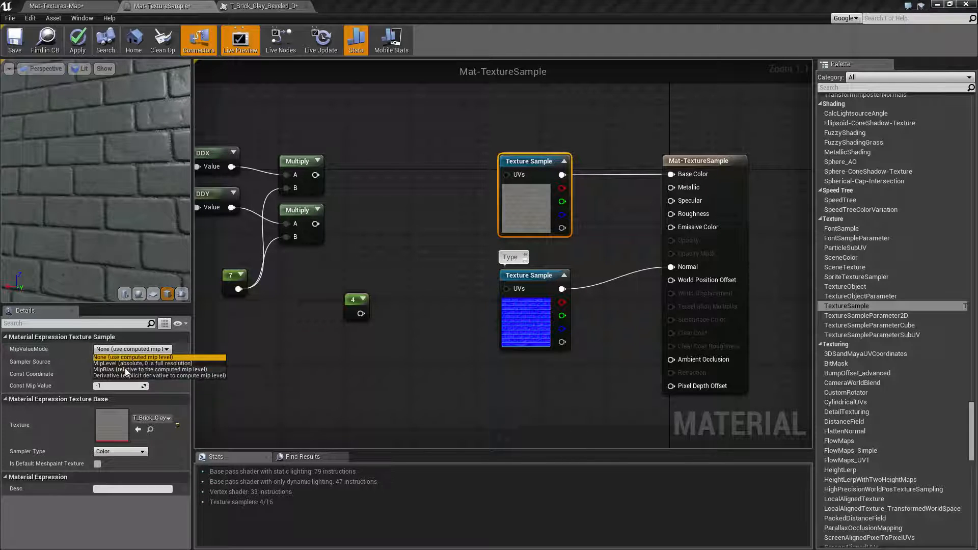
click(123, 364)
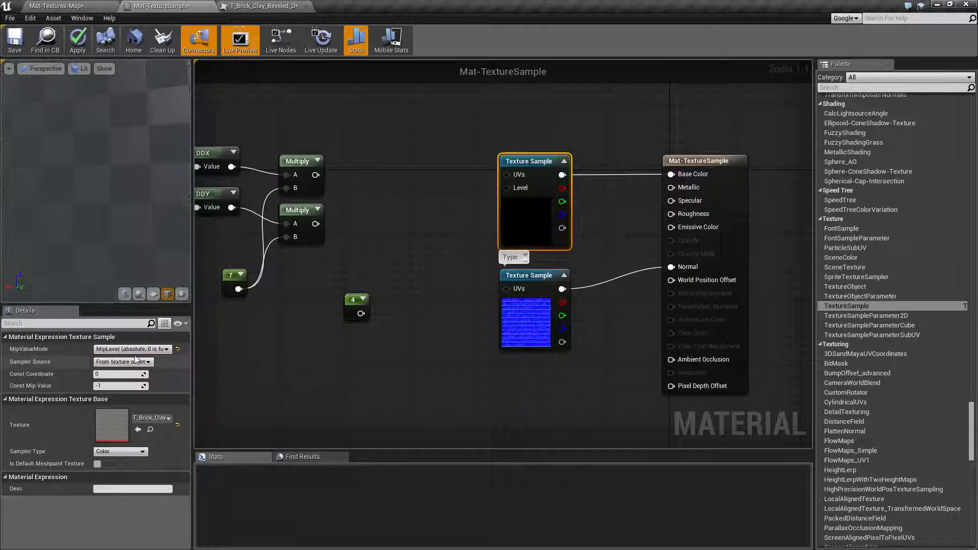
click(131, 350)
click(125, 367)
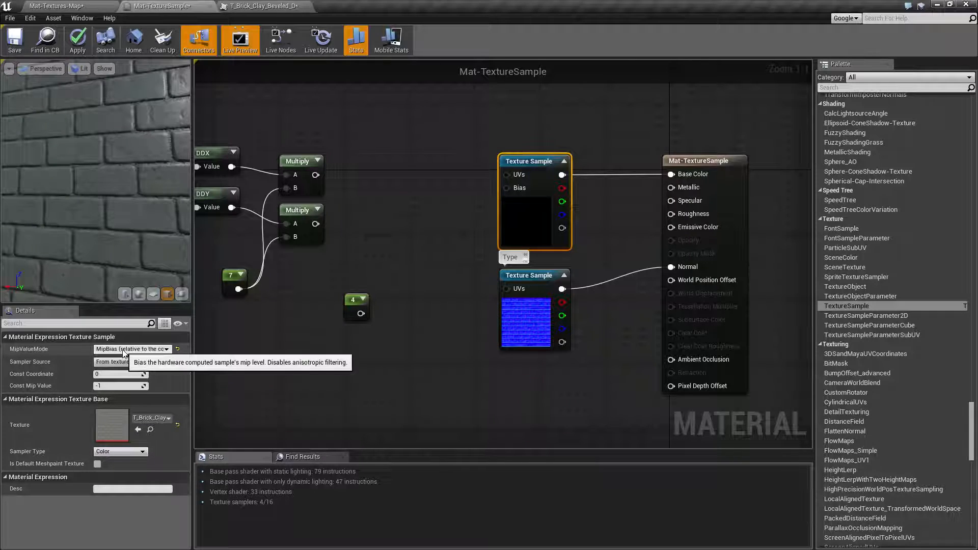
click(130, 349)
click(117, 376)
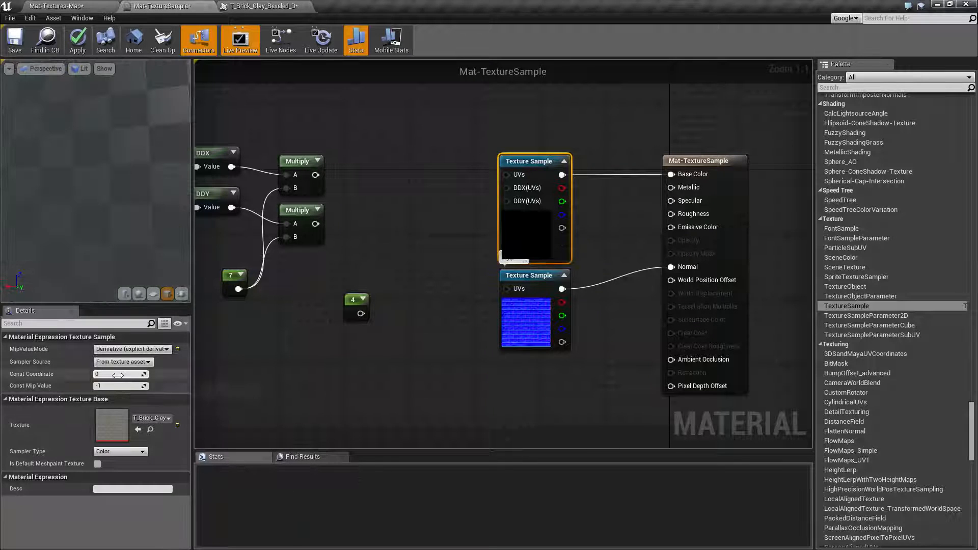
click(131, 349)
click(127, 357)
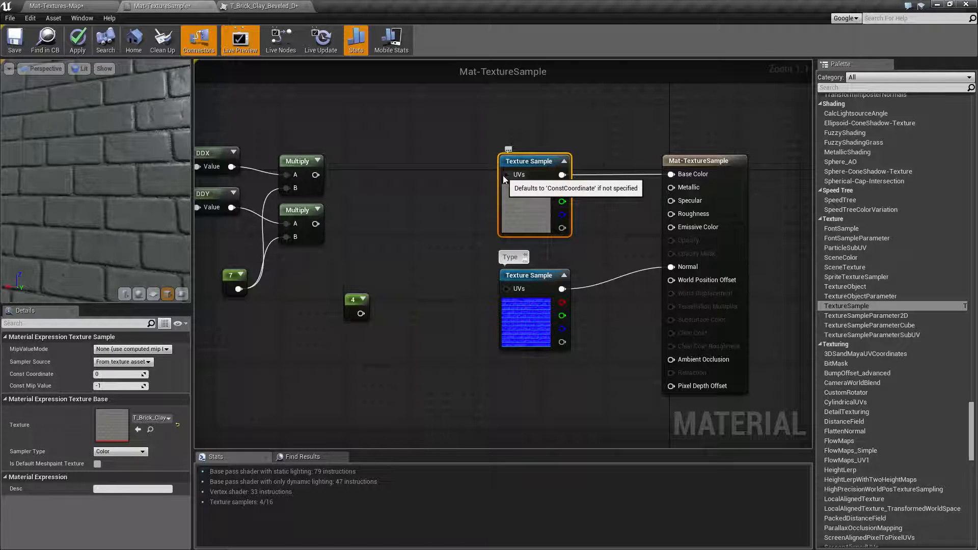
click(443, 151)
right_drag(421, 158, 465, 190)
click(480, 172)
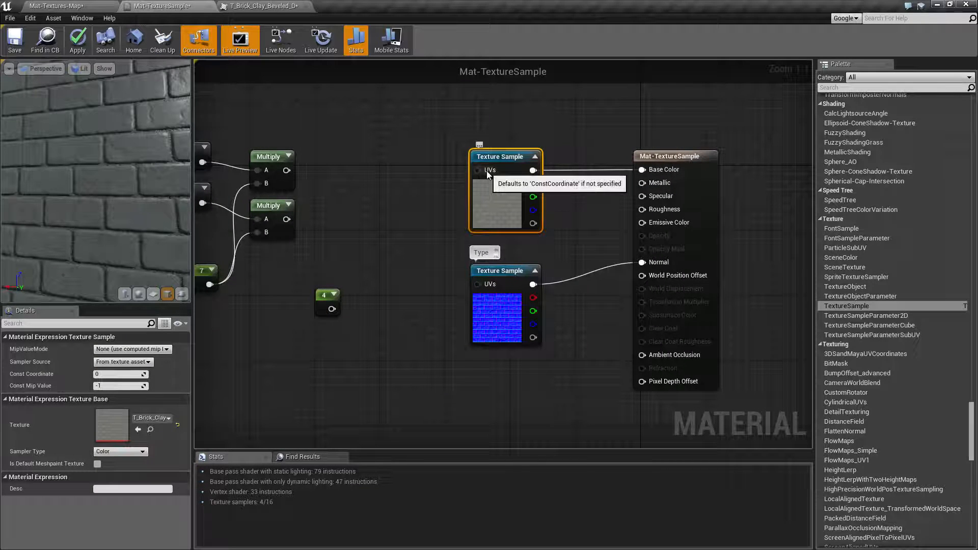
right_drag(550, 250, 510, 266)
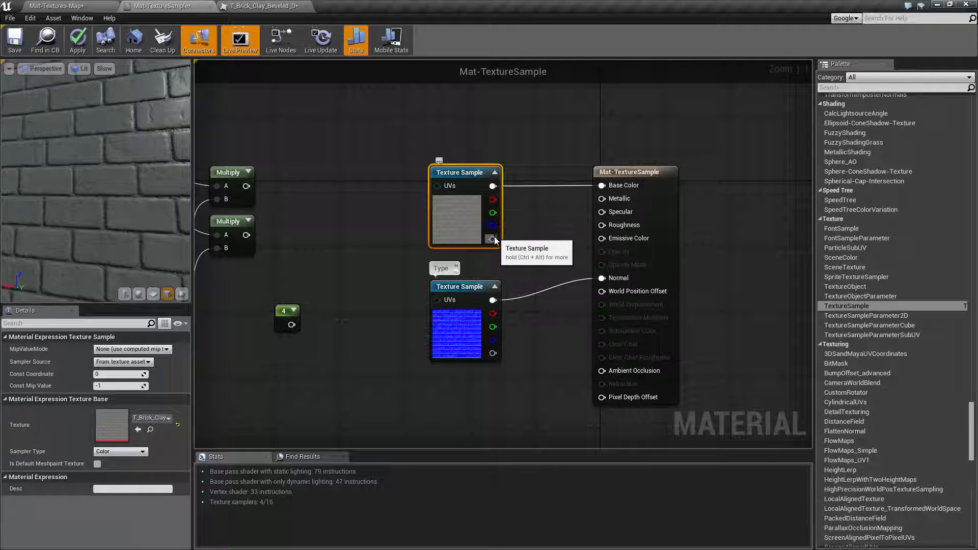
Add a third Texture Sample below and to the left of the normal map one and assign it the T_Brick_Clay_Beveled_M texture.
right_drag(527, 229, 529, 163)
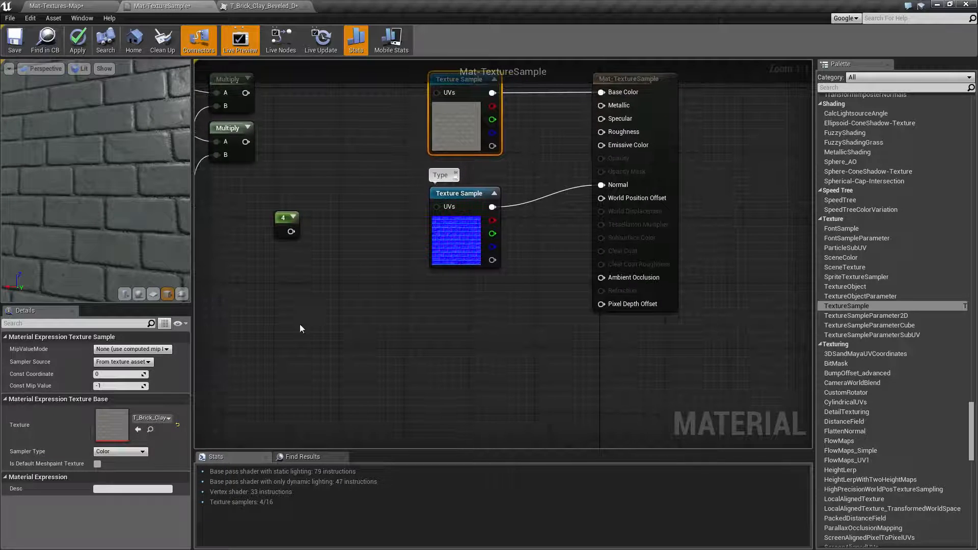
click(448, 304)
click(436, 304)
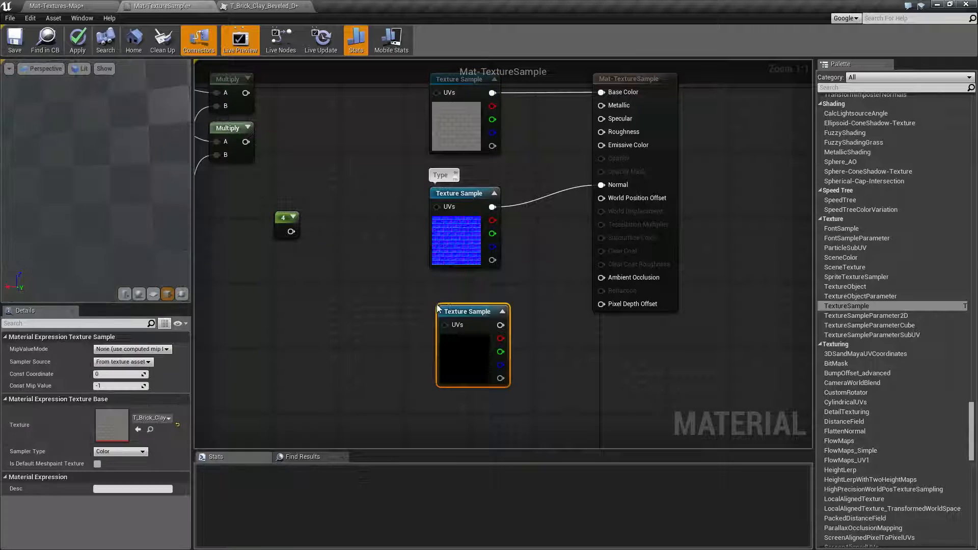
drag(449, 306, 326, 296)
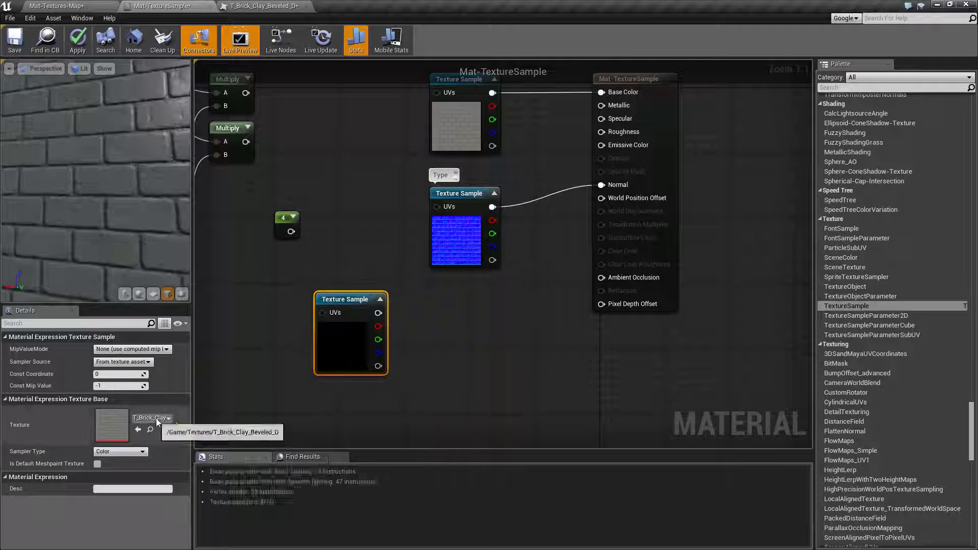
click(153, 418)
click(305, 495)
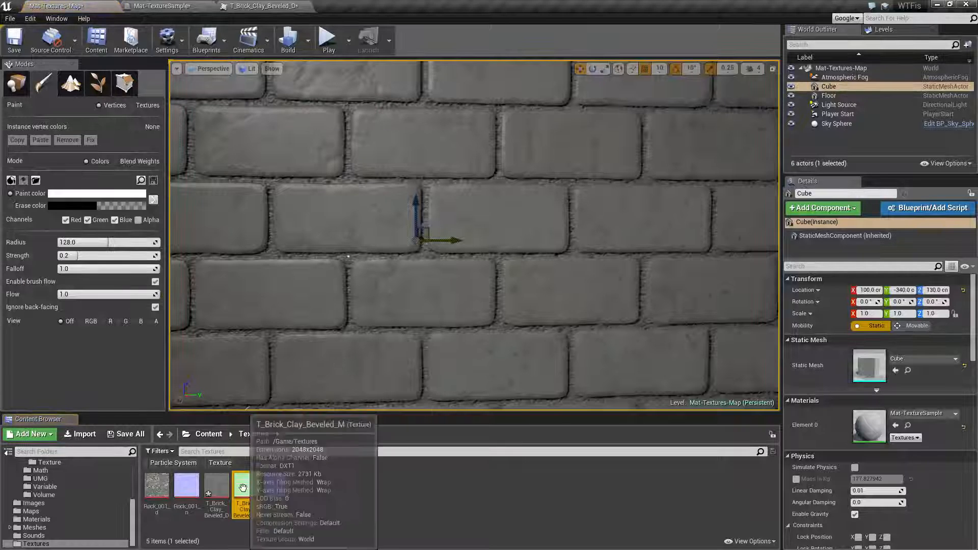
Open the T_Brick_Clay_Beveled_M texture and show only its red channel.
double_click(243, 488)
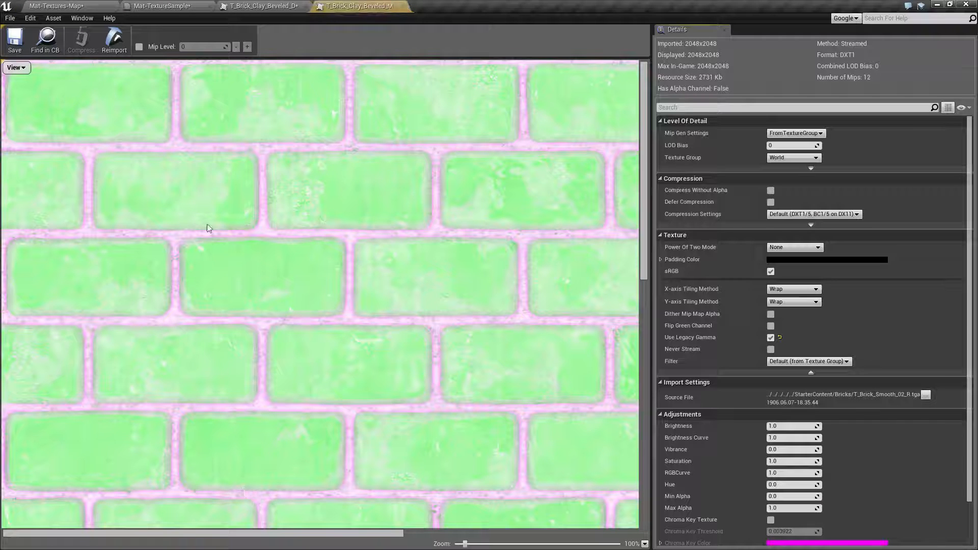
click(15, 68)
click(7, 121)
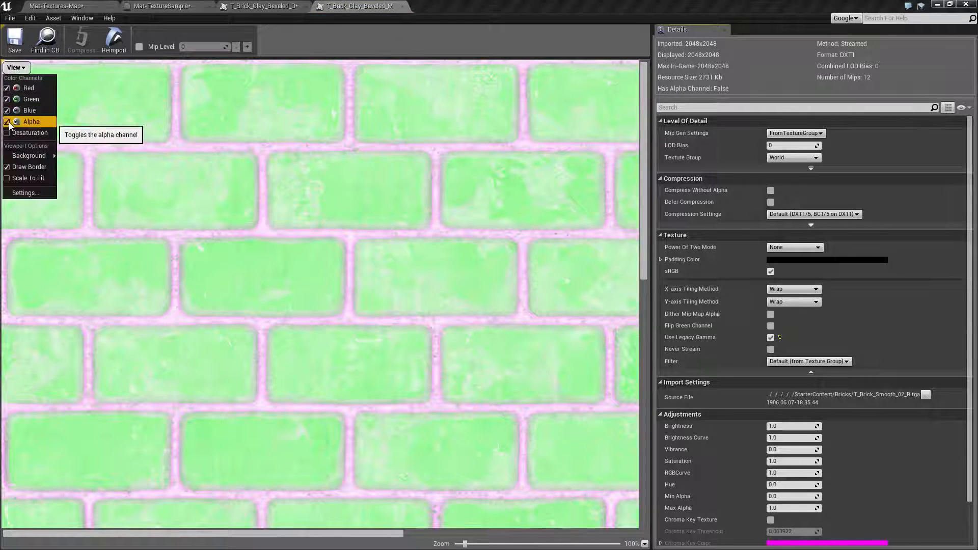
click(7, 111)
click(8, 100)
click(6, 89)
click(6, 88)
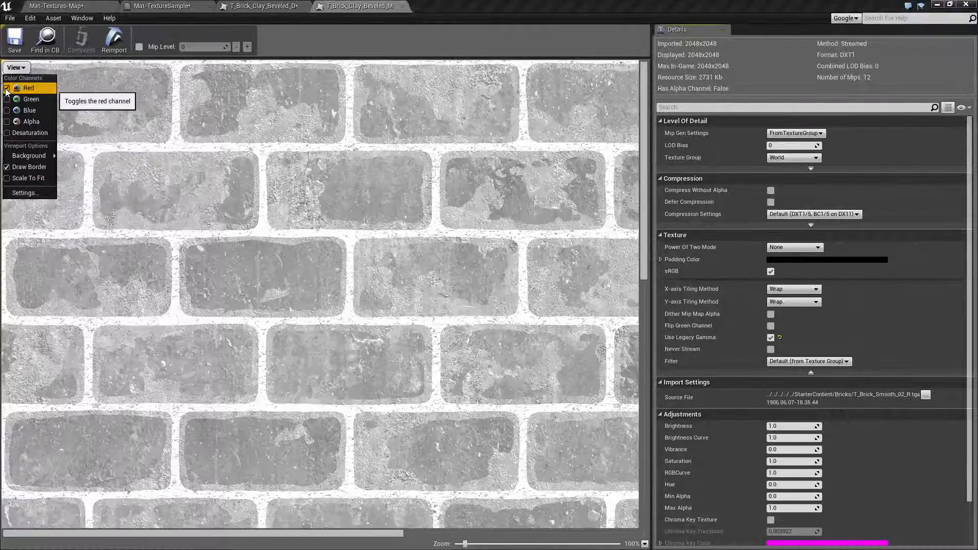
View the green, blue and alpha channels of T_Brick_Clay_Beveled_M one at a time, and close both open brick textures.
scroll(104, 156, down, 2)
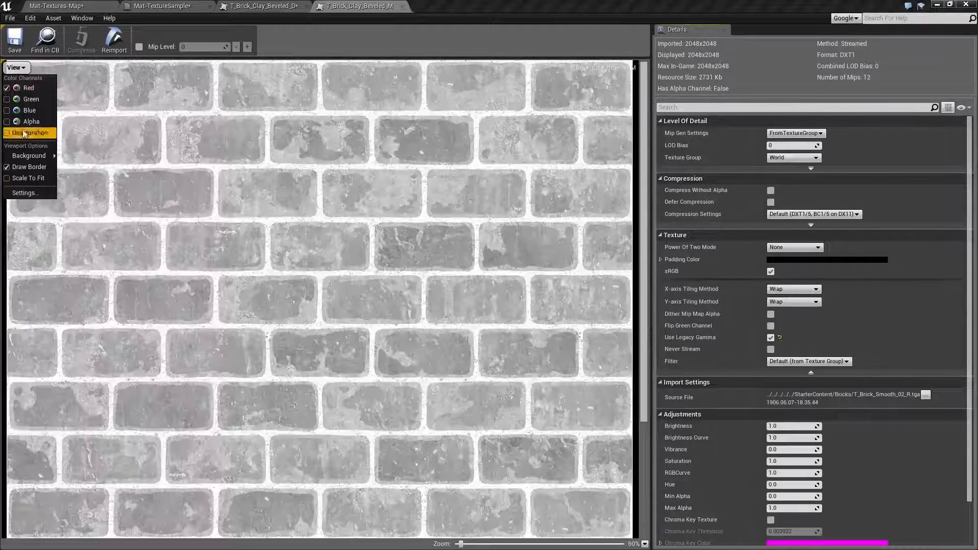
click(7, 89)
click(7, 99)
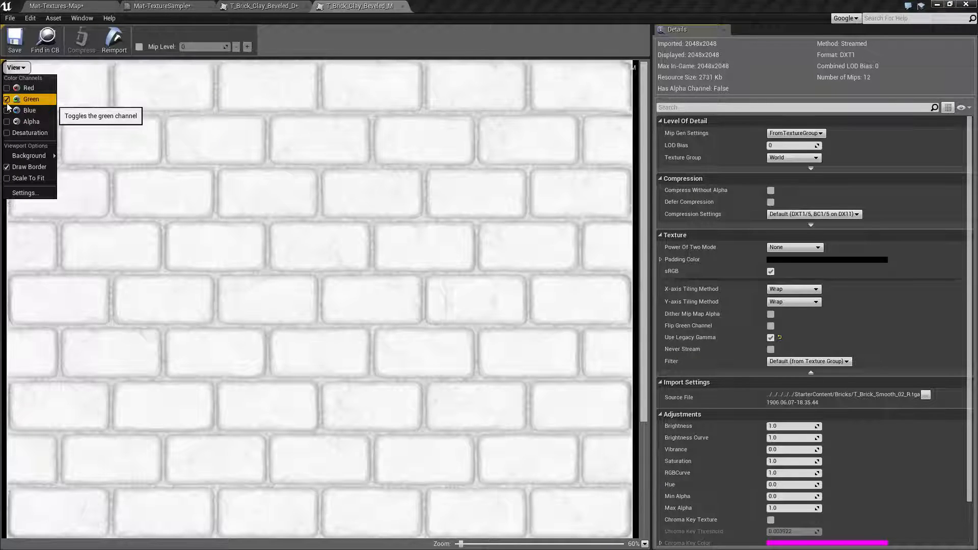
click(7, 102)
click(7, 110)
scroll(114, 220, down, 1)
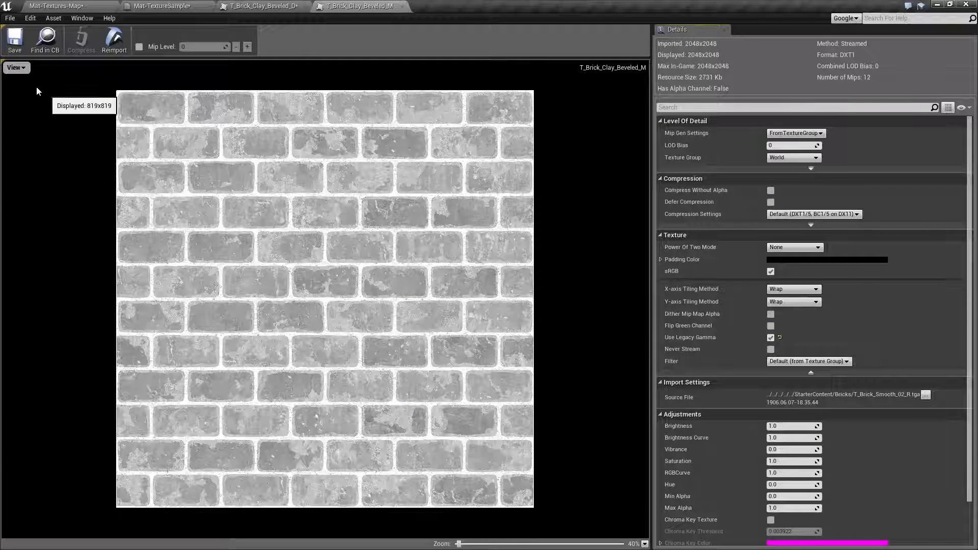
click(16, 67)
click(7, 122)
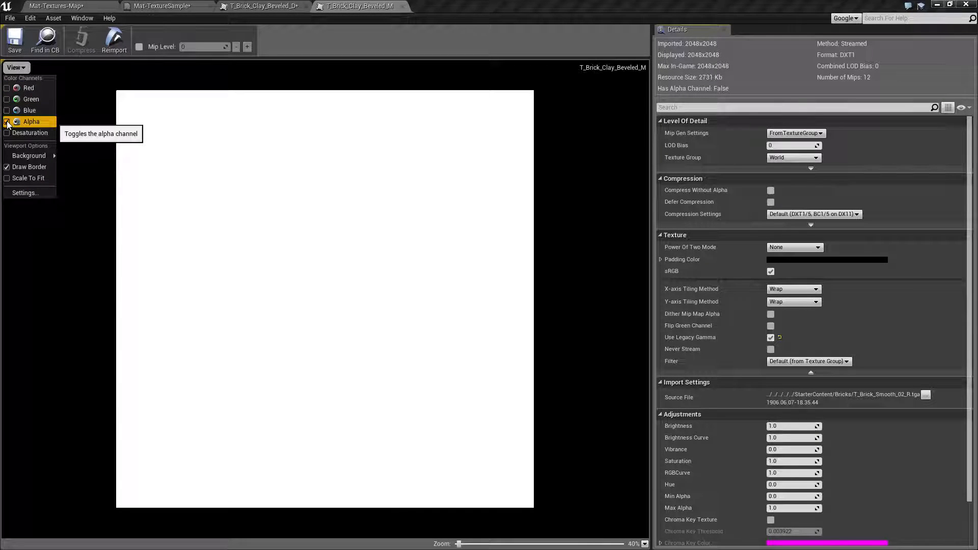
click(7, 122)
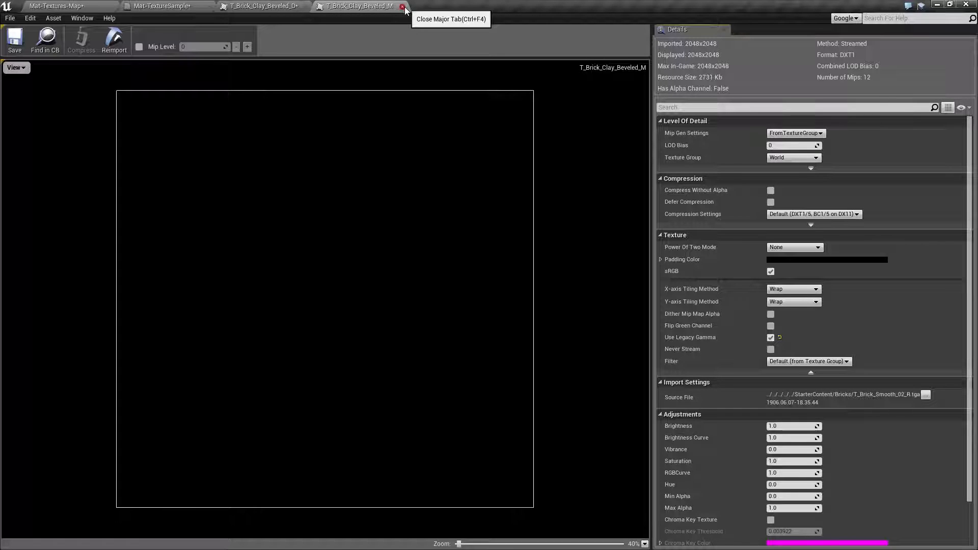
click(402, 6)
click(306, 6)
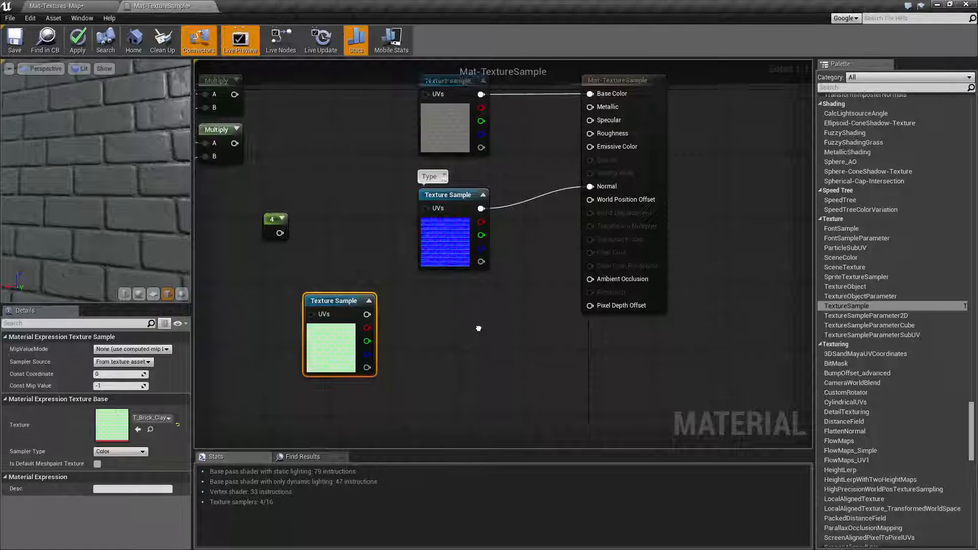
Connect the third Texture Sample's green channel to Ambient Occlusion and align the node directly below the normal map Texture Sample.
drag(321, 333, 552, 291)
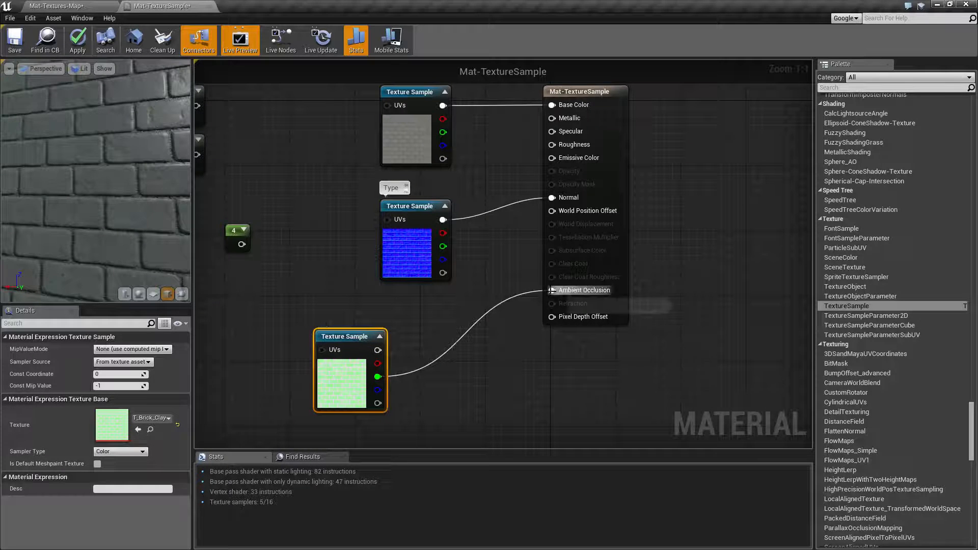
drag(176, 172, 139, 194)
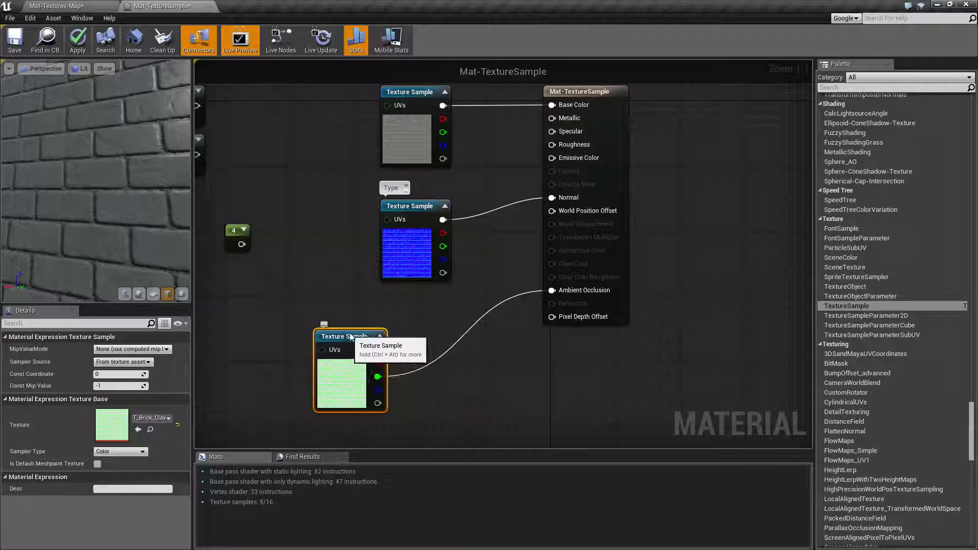
drag(350, 336, 414, 311)
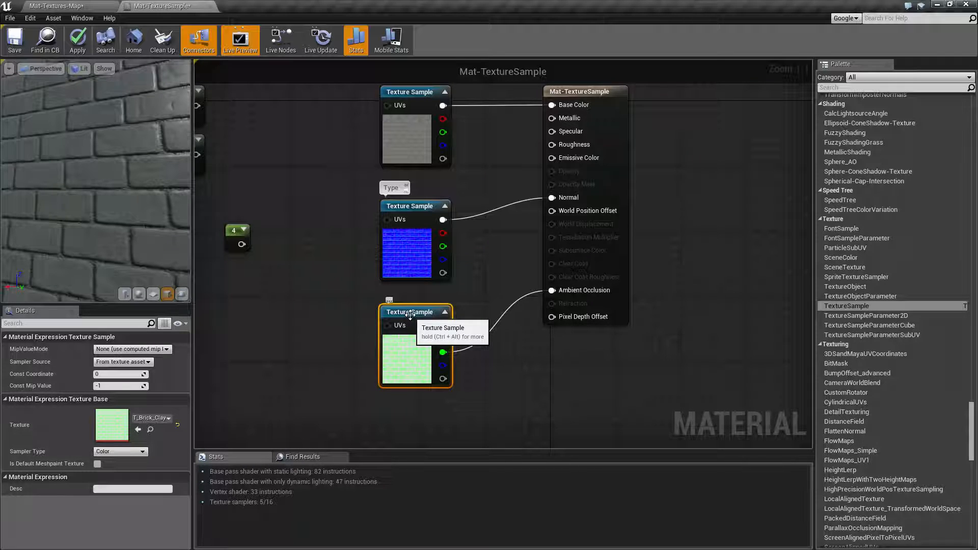
right_drag(466, 356, 535, 387)
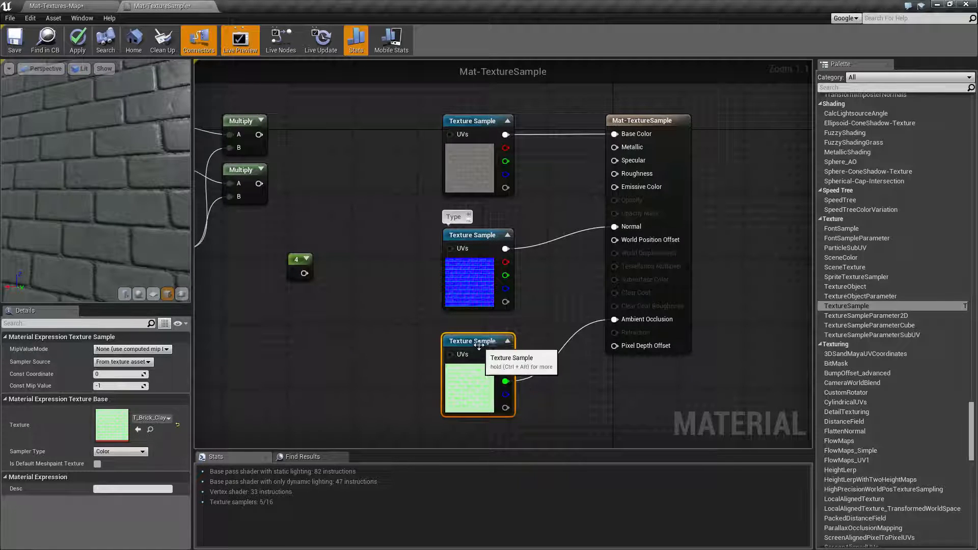
drag(478, 341, 479, 340)
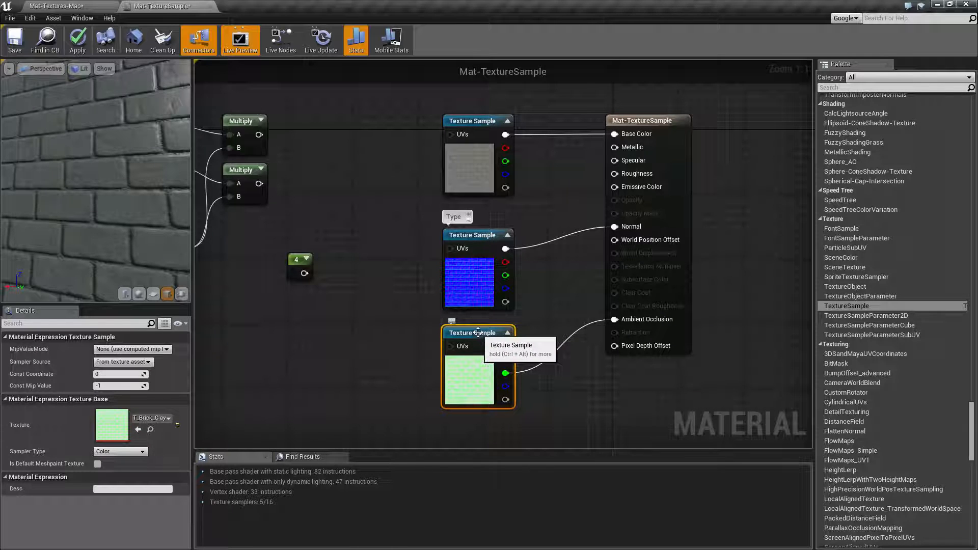
click(144, 419)
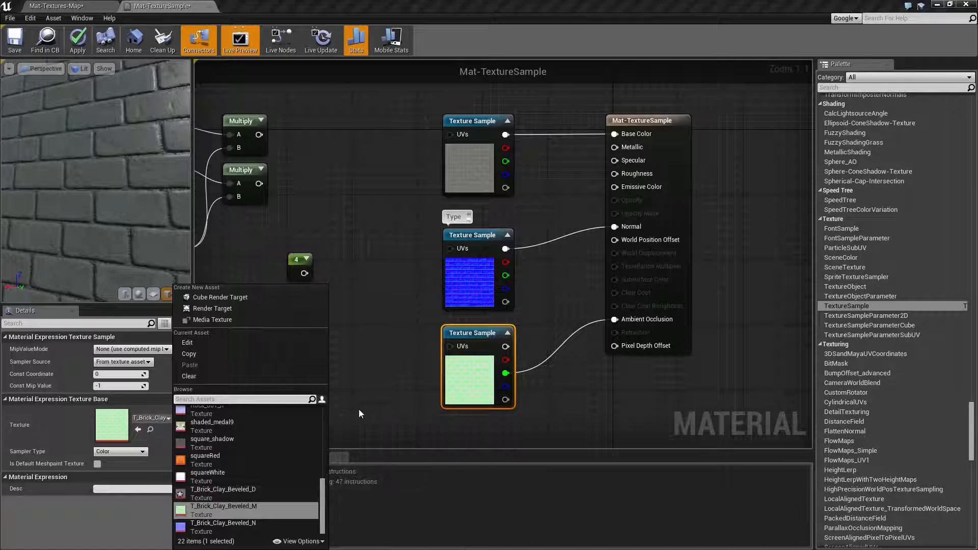
click(542, 326)
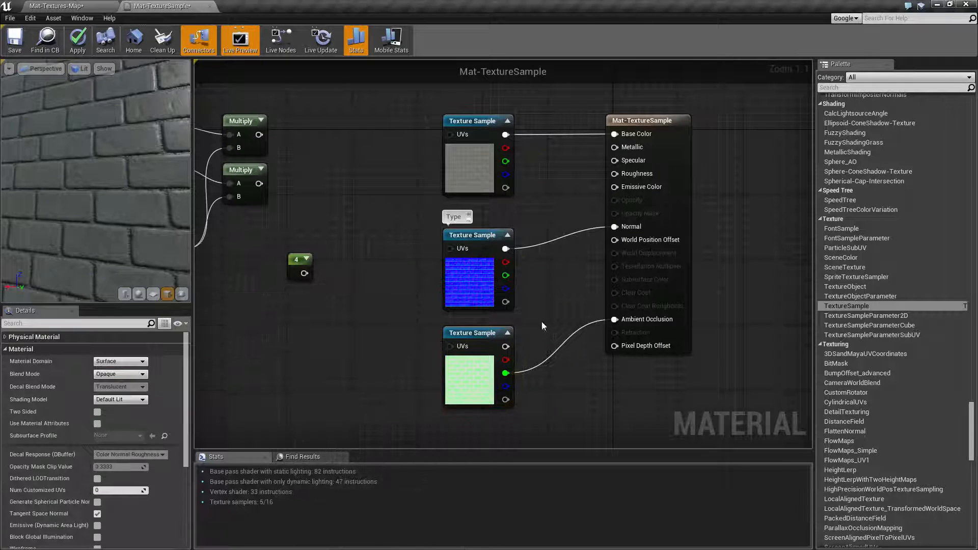
click(657, 127)
click(463, 335)
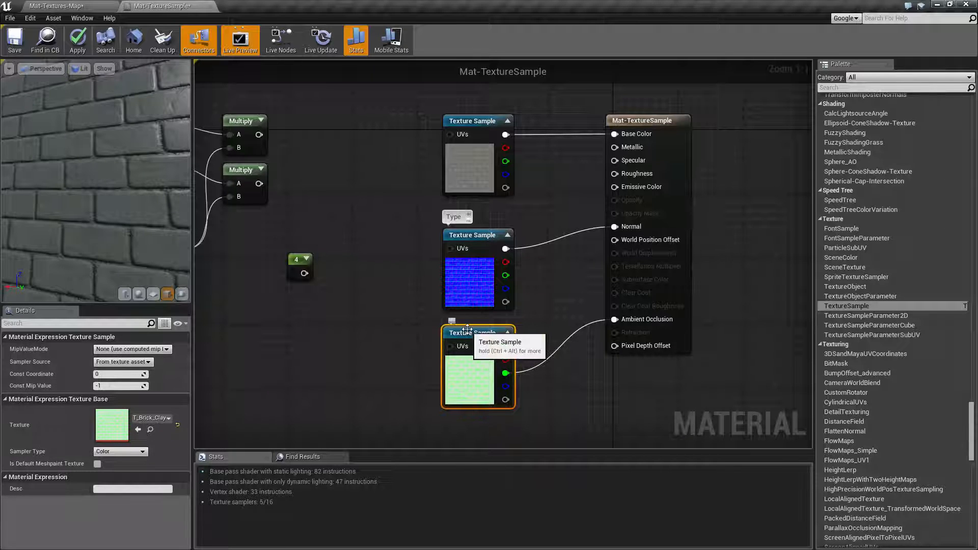
right_drag(396, 353, 377, 343)
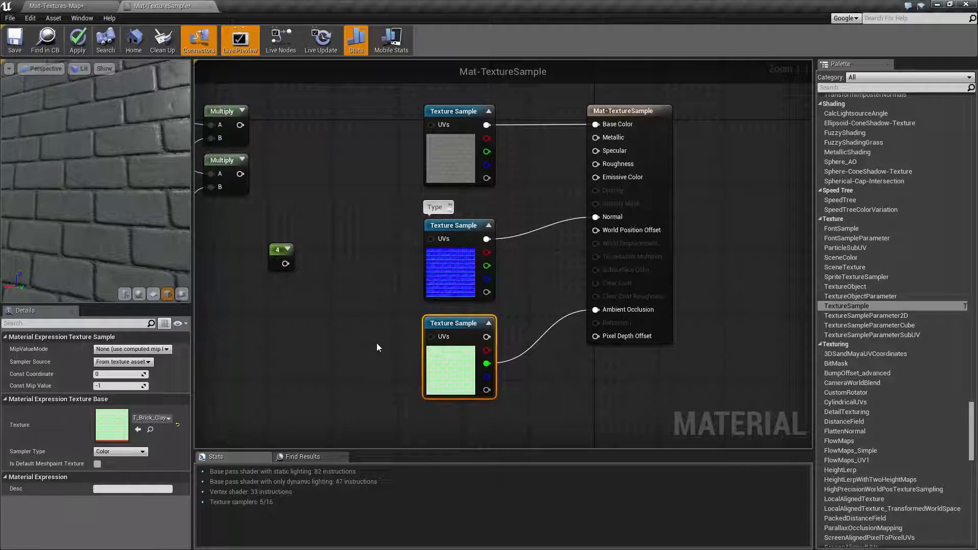